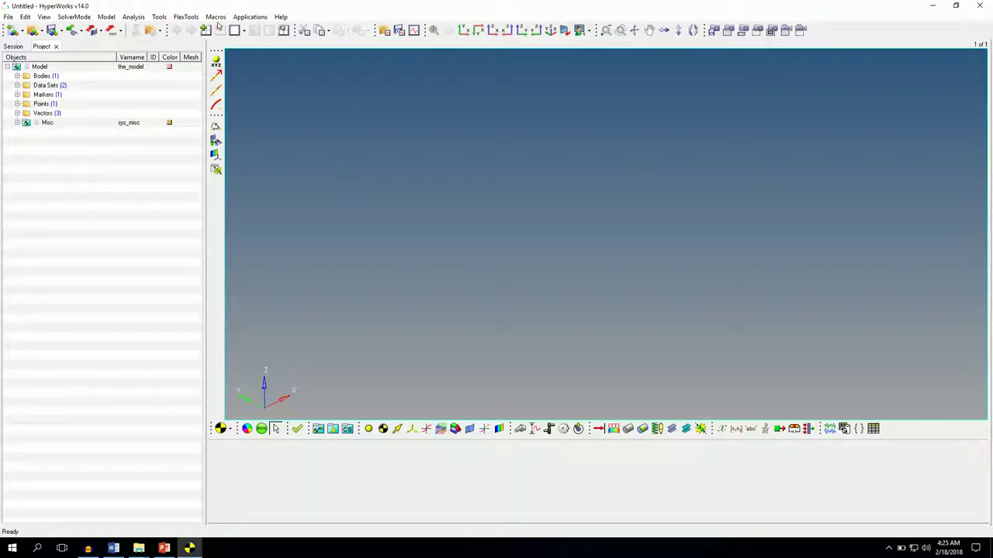
Step: Open the Flex Prep tool and select sla_flex_left.fem from the chapter12 training folder as the bulk data file
click(184, 17)
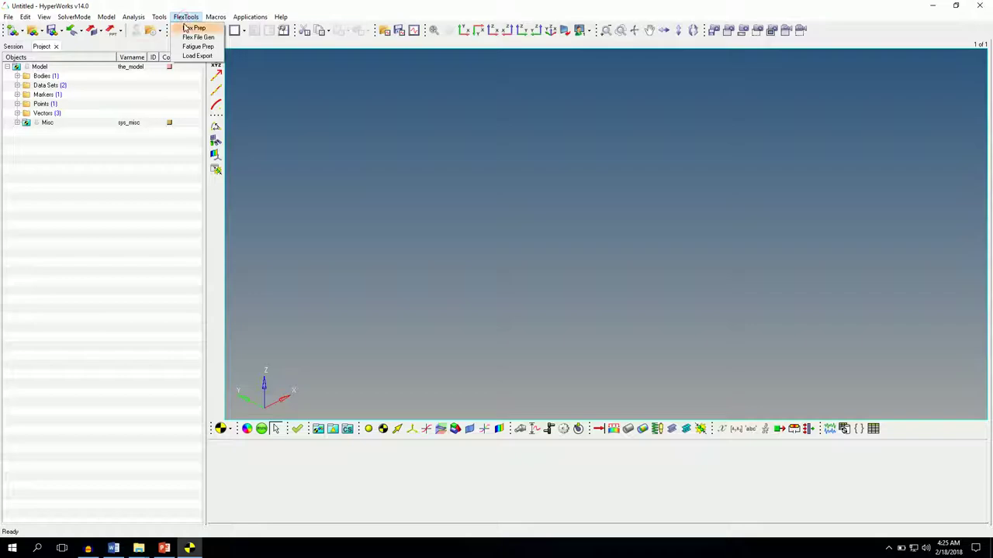
click(187, 29)
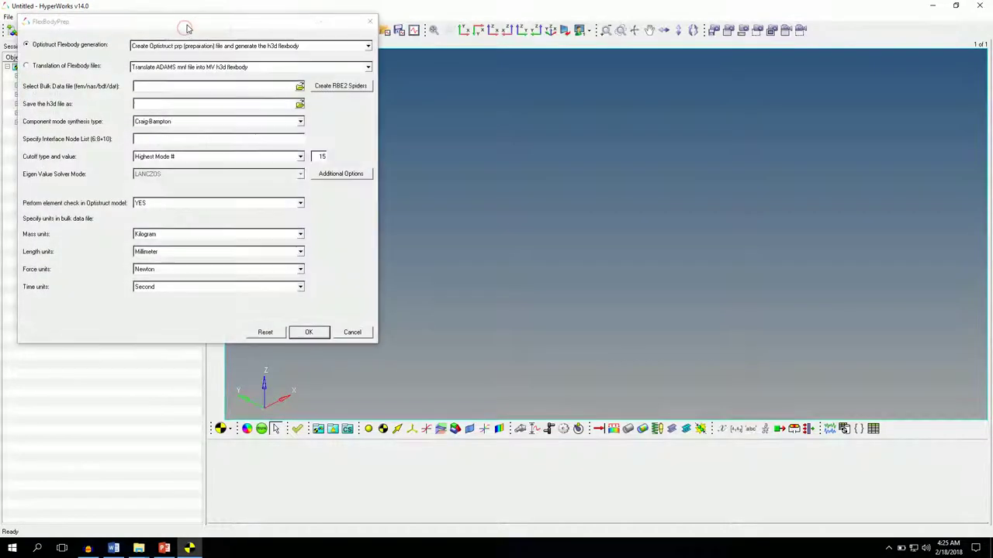
drag(186, 29, 411, 78)
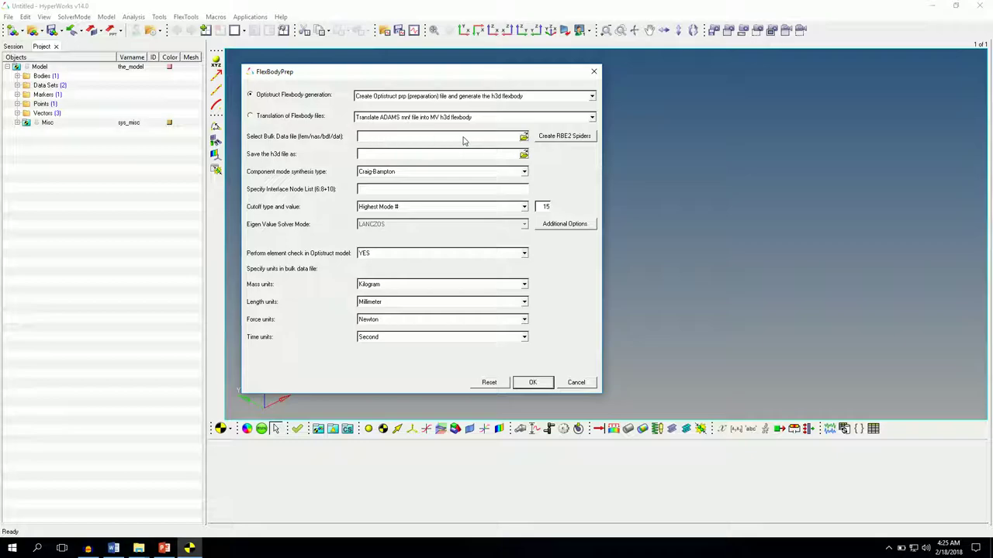
click(523, 137)
click(29, 77)
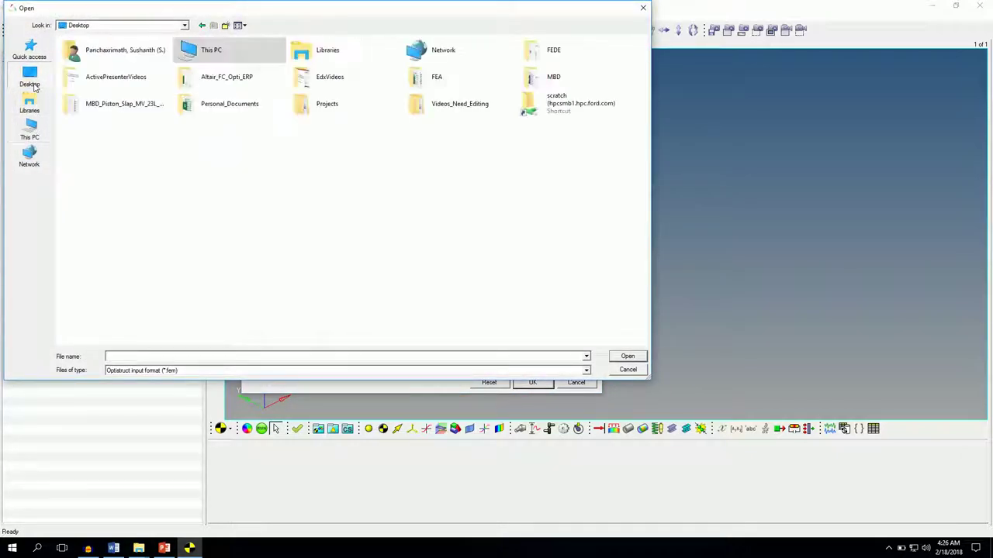
double_click(535, 84)
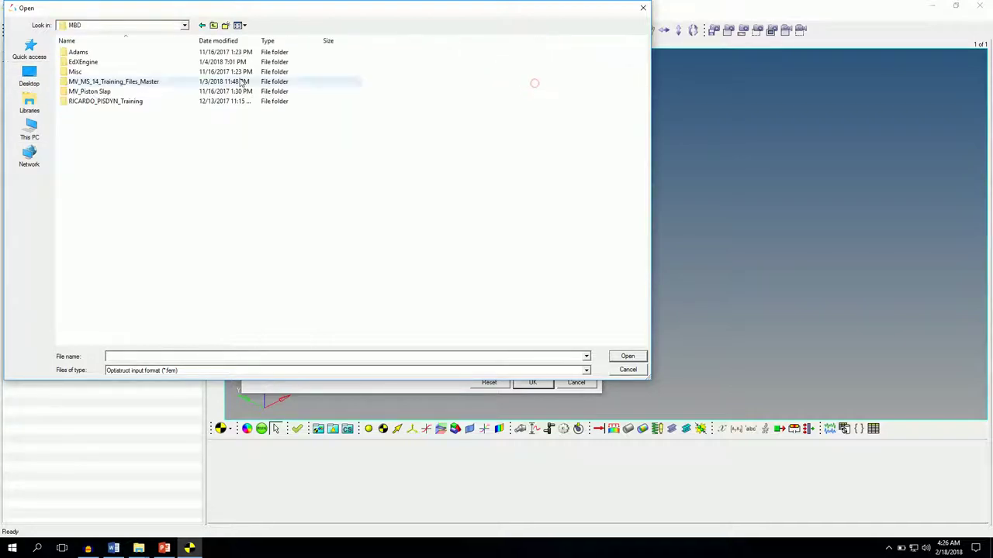
double_click(84, 81)
double_click(83, 73)
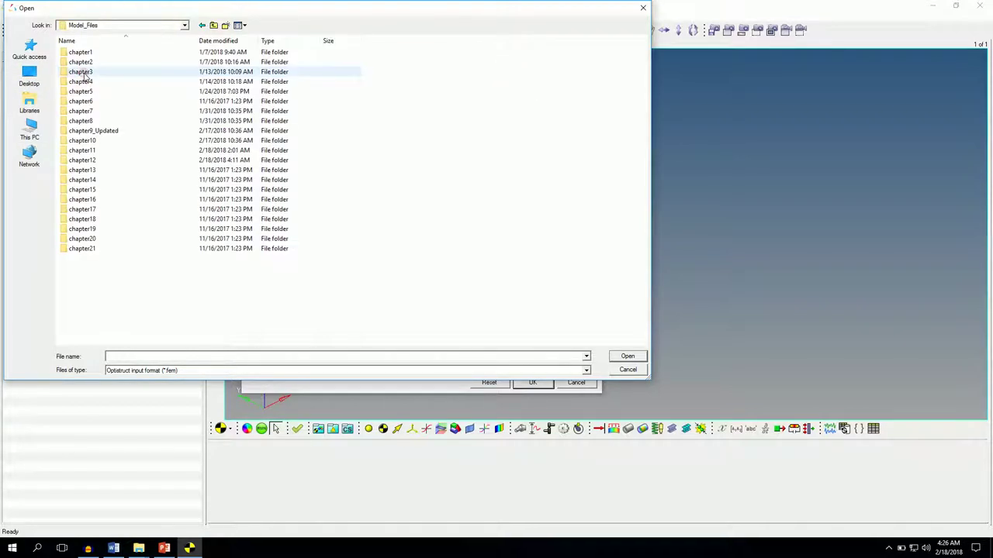
double_click(87, 160)
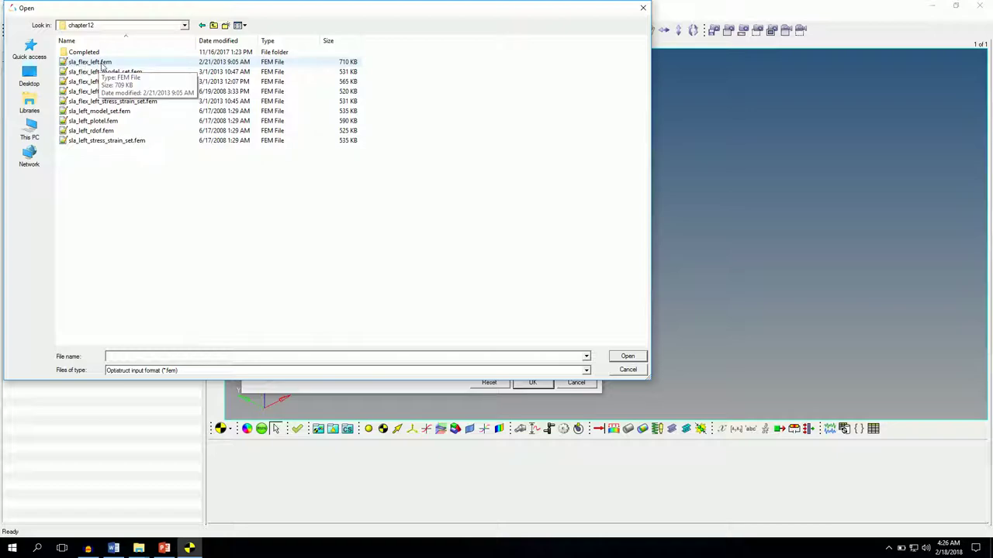
click(107, 65)
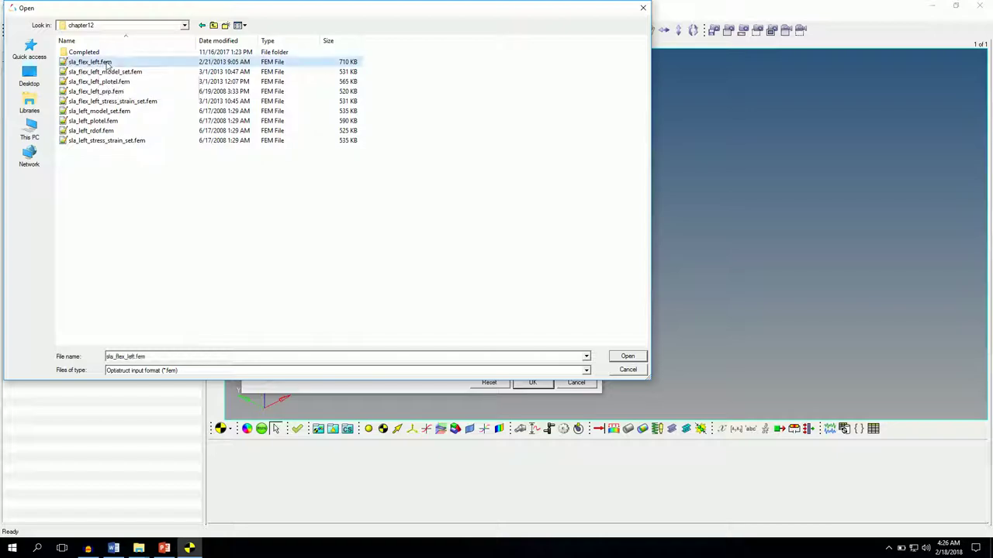
click(627, 357)
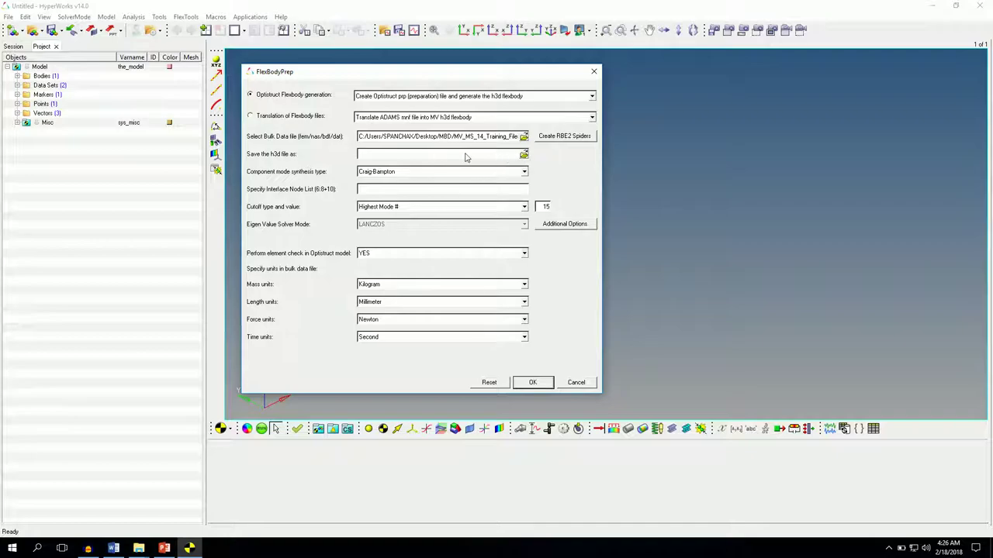
Step: Set the output h3d flexbody file to sla_flex_left_test1 in the chapter12 folder
click(523, 156)
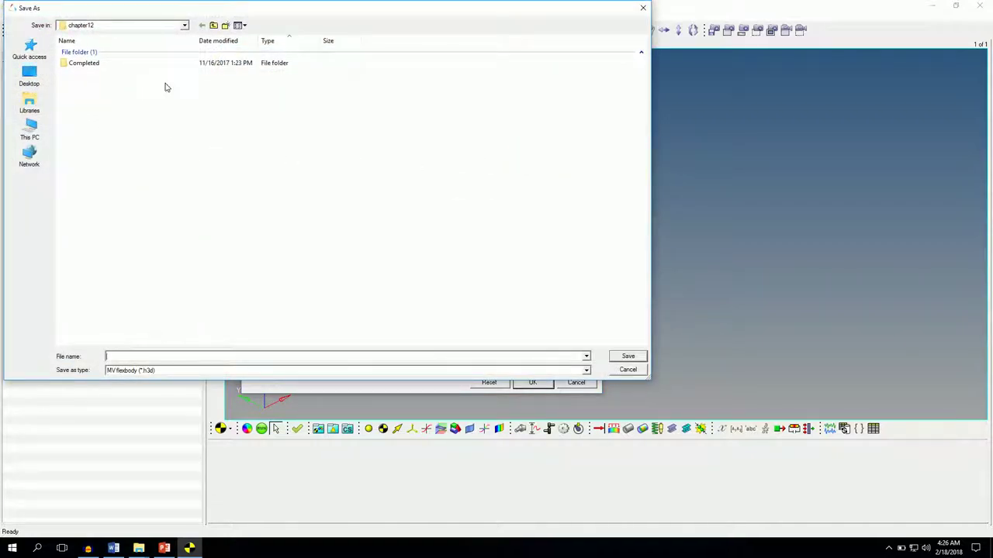
drag(166, 10, 259, 29)
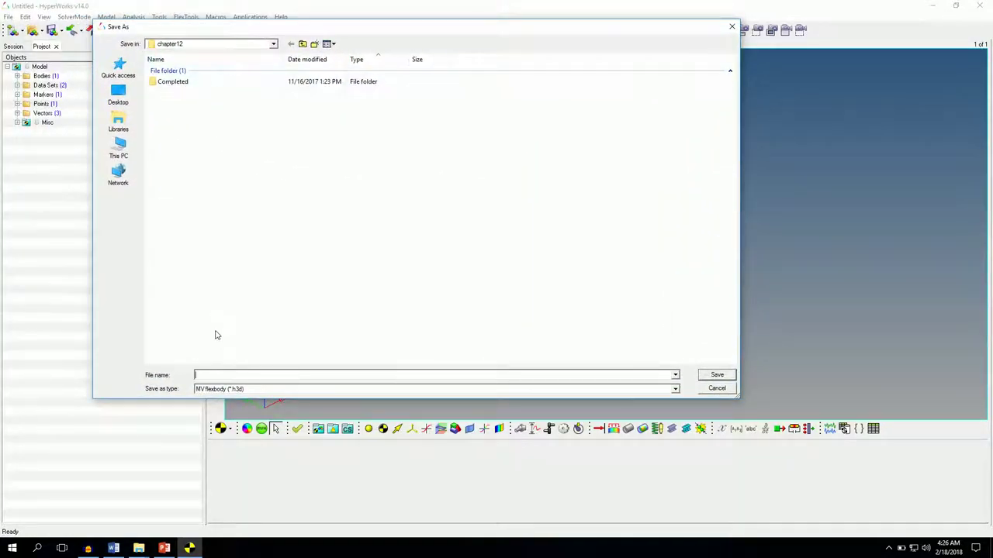
click(221, 375)
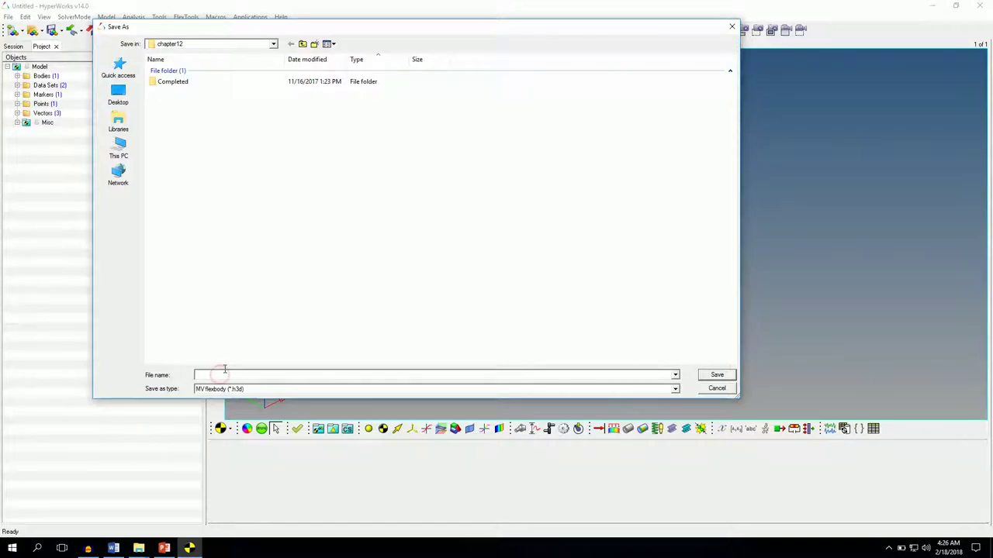
text(sla-)
key(BackSpace)
text(_flex)
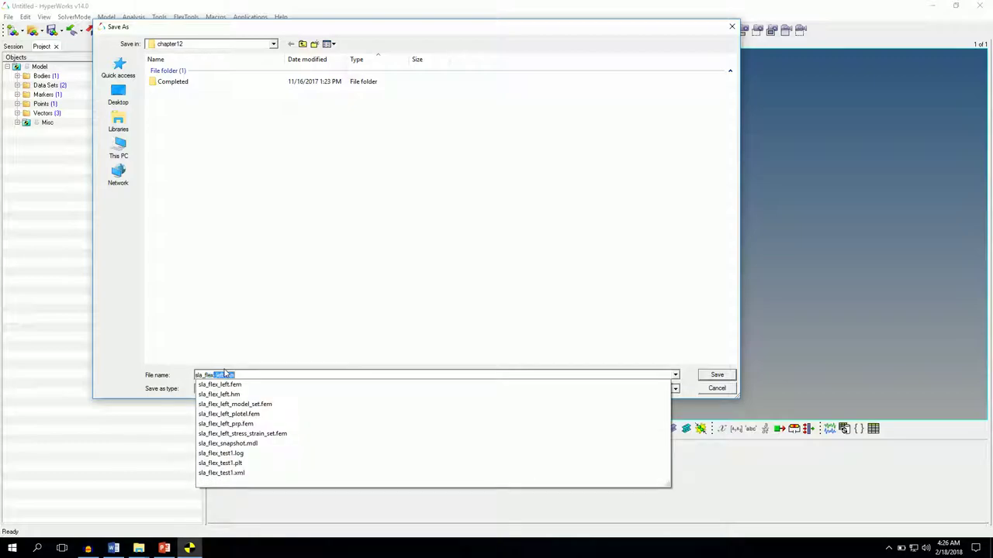
text(_le)
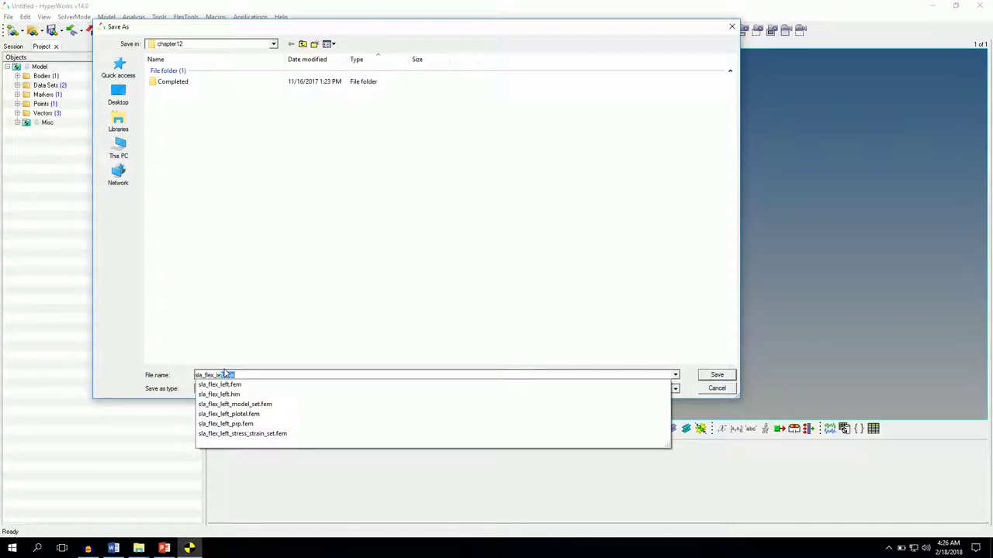
text(ft)
key(Delete)
text(_test1)
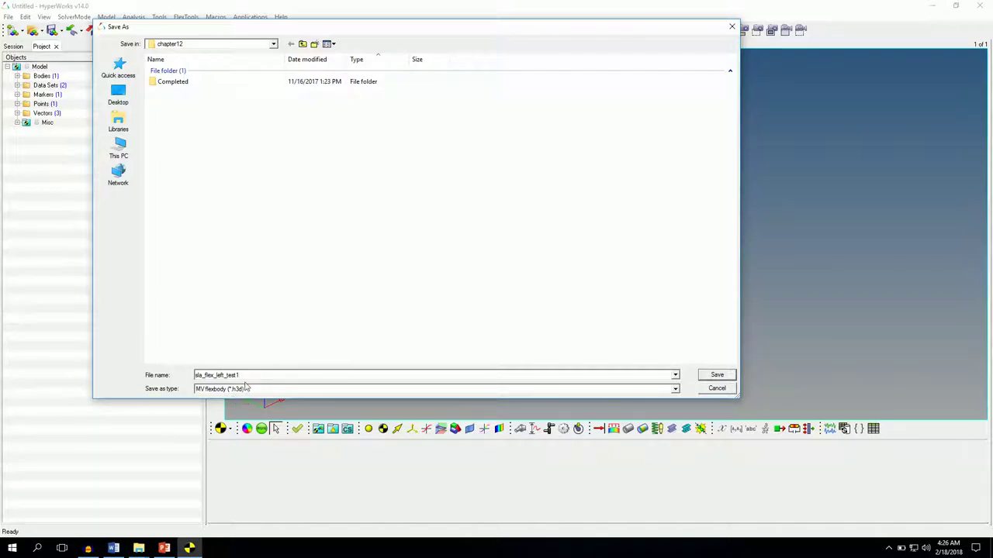
click(714, 376)
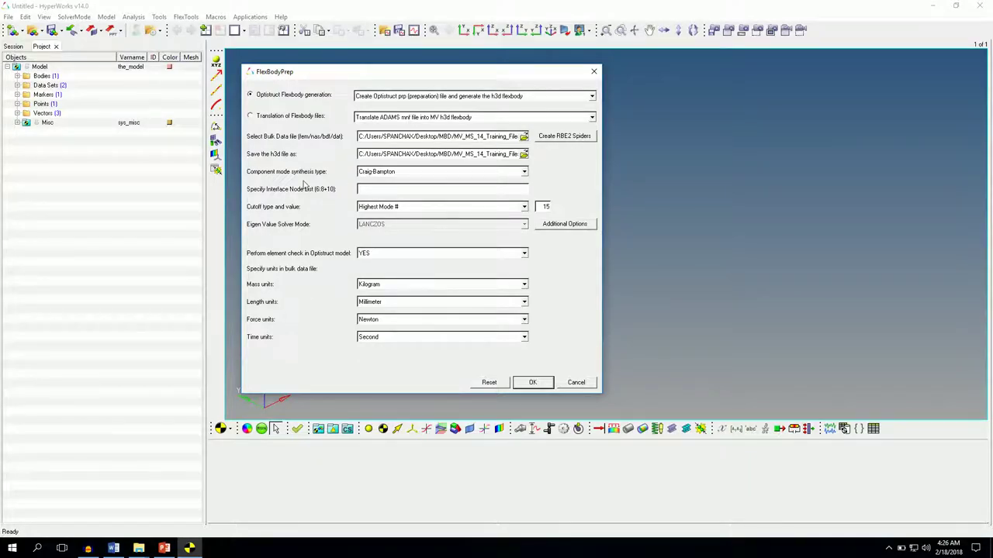
Step: Specify the interface node list as 4887+4888+4890
click(370, 194)
text(4887)
text(888+4890)
Step: Enable stress recovery and strain recovery in the additional flexbody options
click(575, 224)
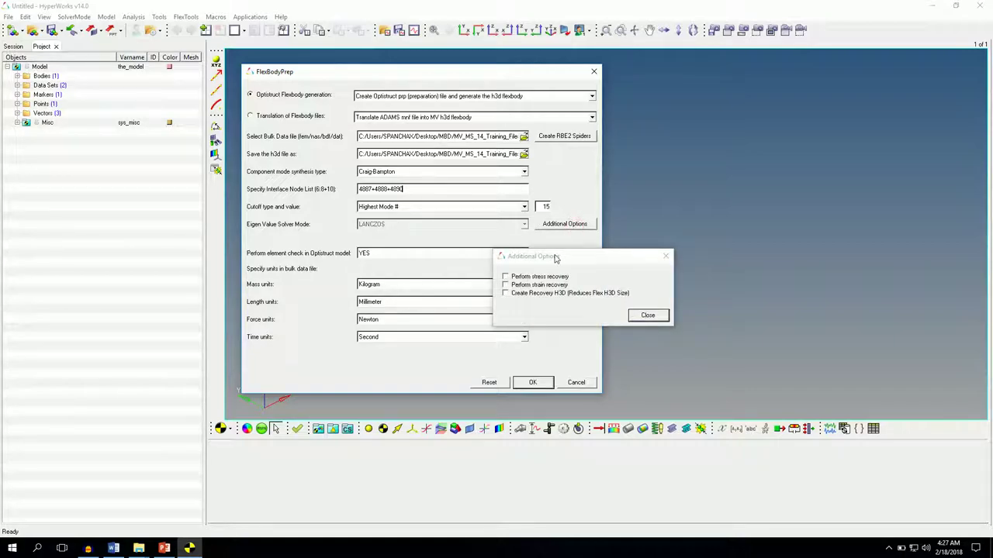
click(506, 277)
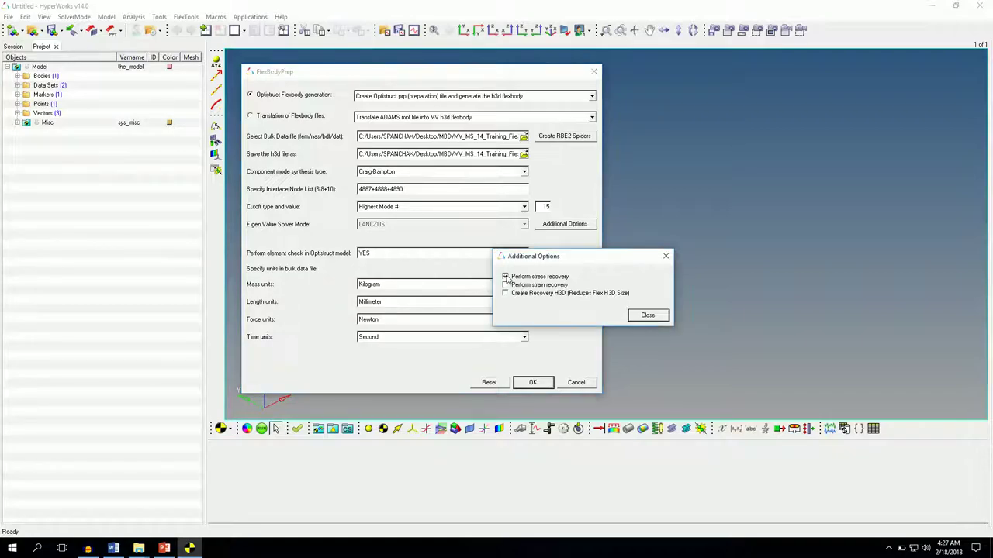
click(505, 286)
click(648, 316)
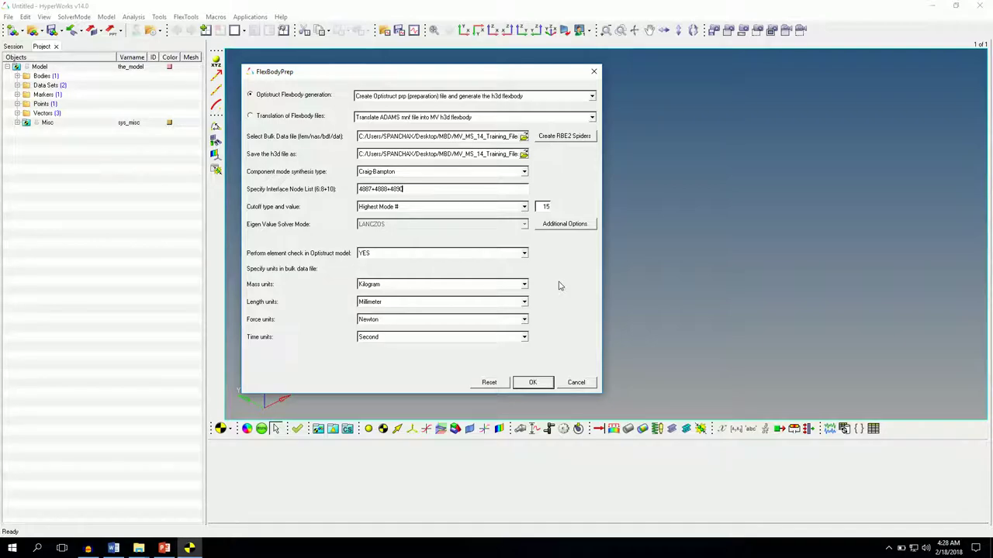
Step: Launch RBE2 spider creation in HyperMesh and set the user profile to OptiStruct
click(562, 139)
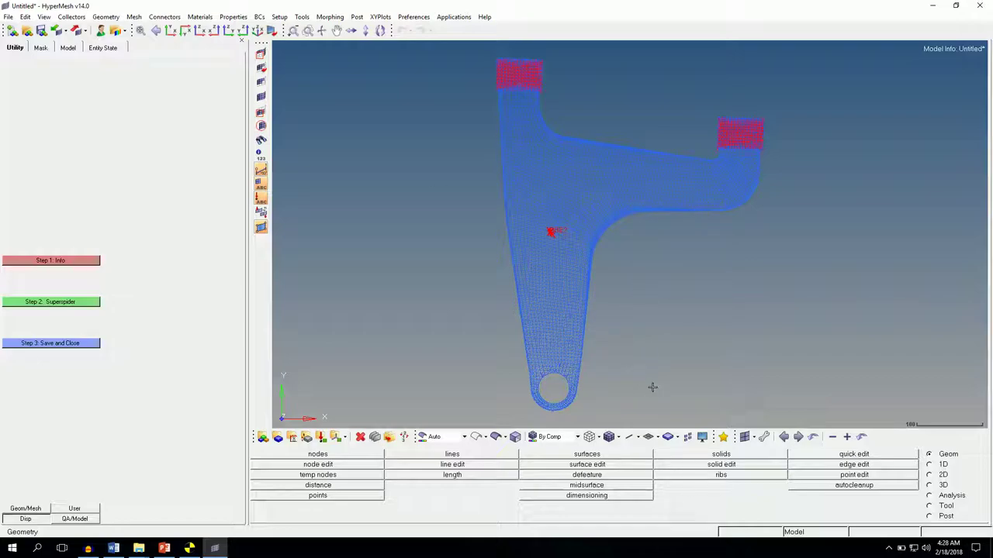
mouse_move(660, 359)
ctrl+mouse_down()
mouse_move(609, 324)
mouse_move(605, 303)
mouse_move(562, 304)
ctrl+mouse_up()
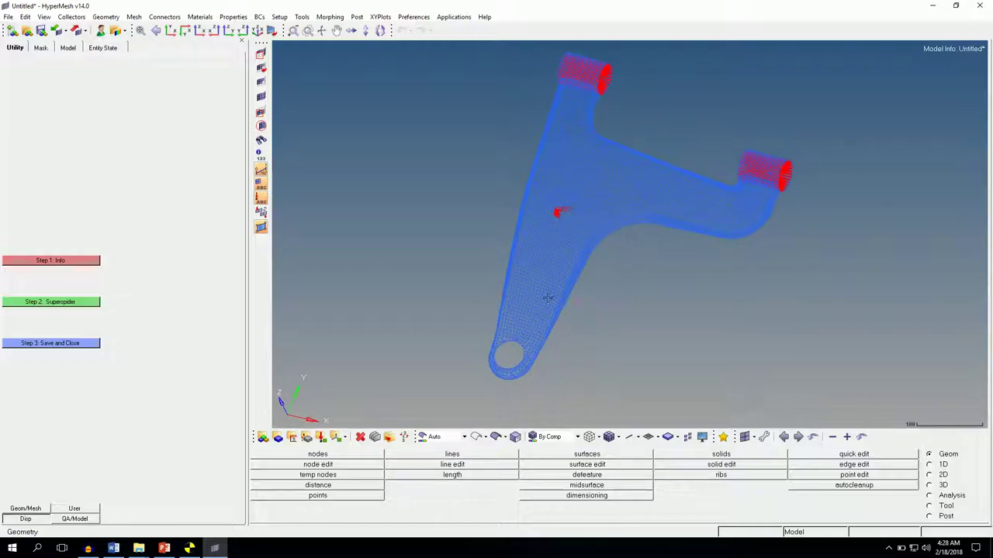
click(101, 32)
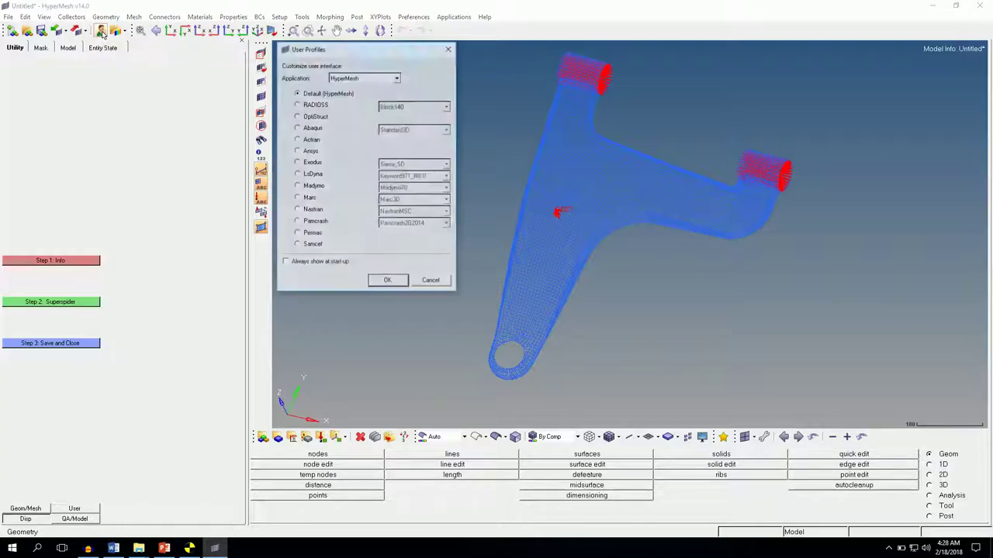
click(314, 116)
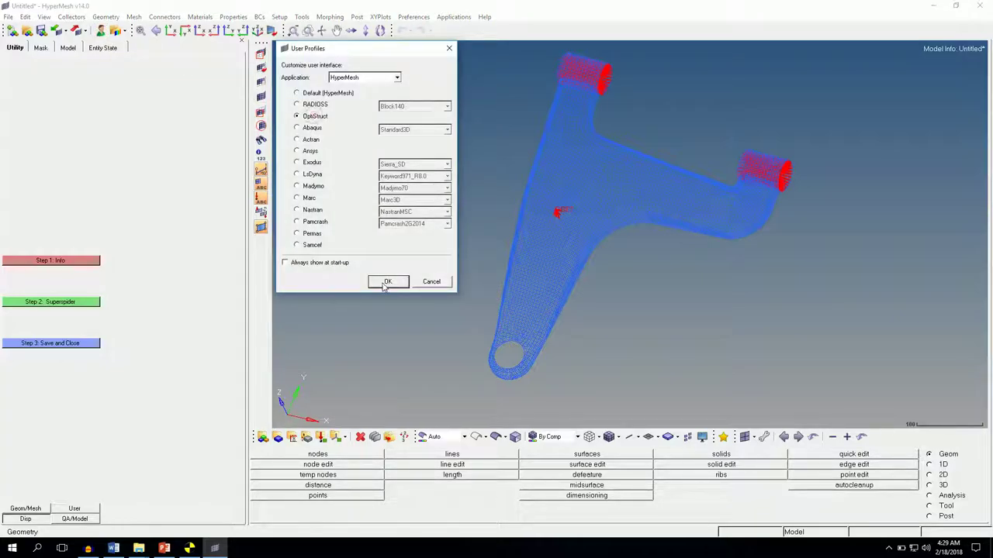
click(385, 283)
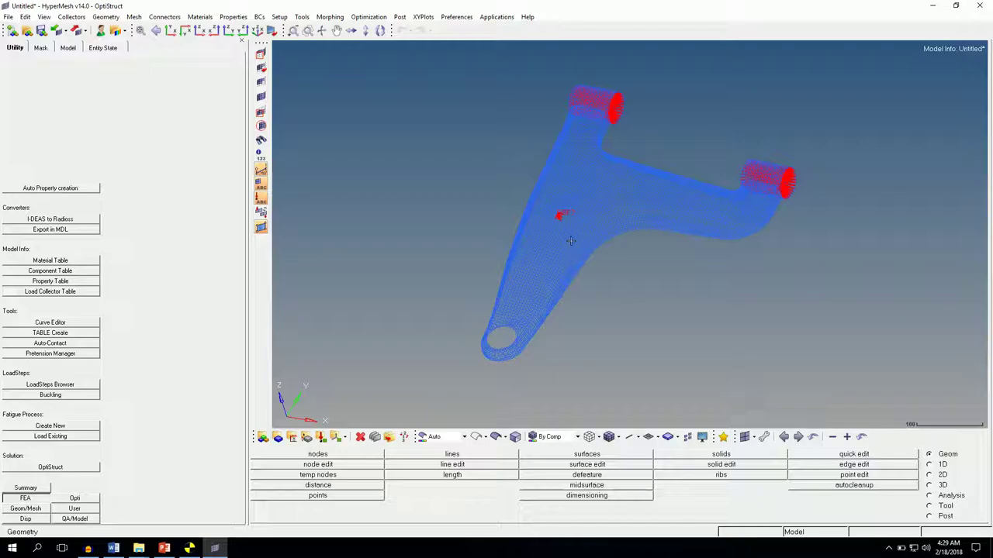
scroll(570, 241, up, 10)
scroll(548, 250, up, 8)
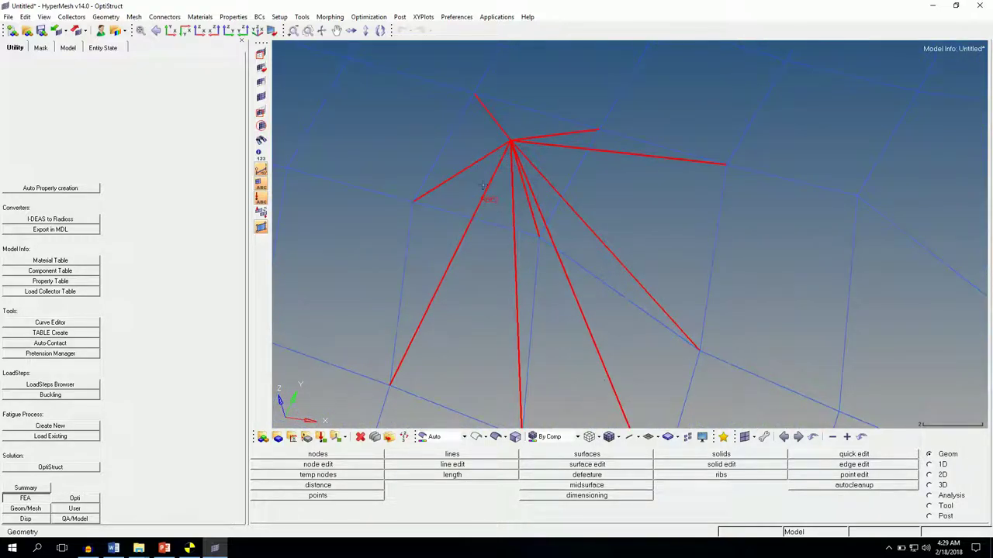
scroll(516, 258, down, 15)
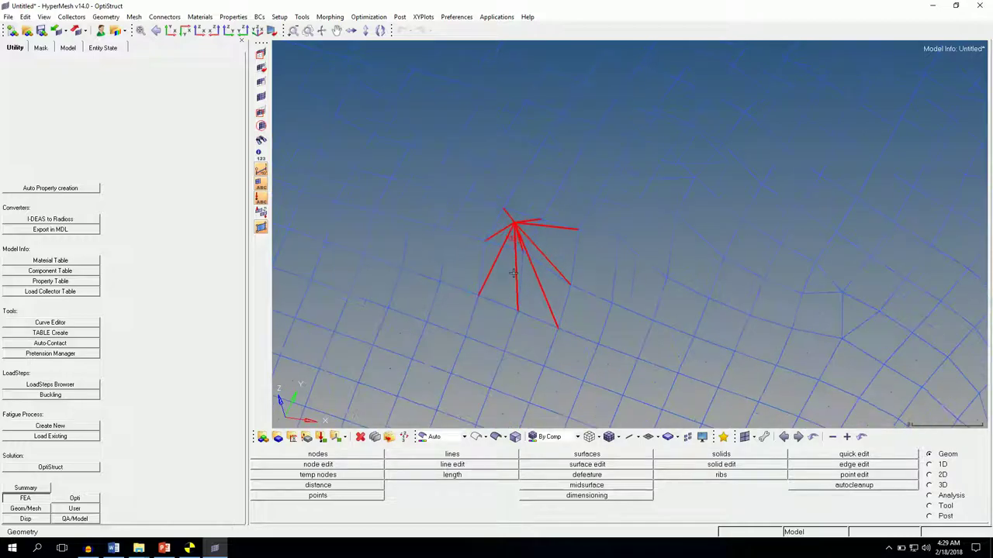
ctrl+drag(554, 308, 532, 342)
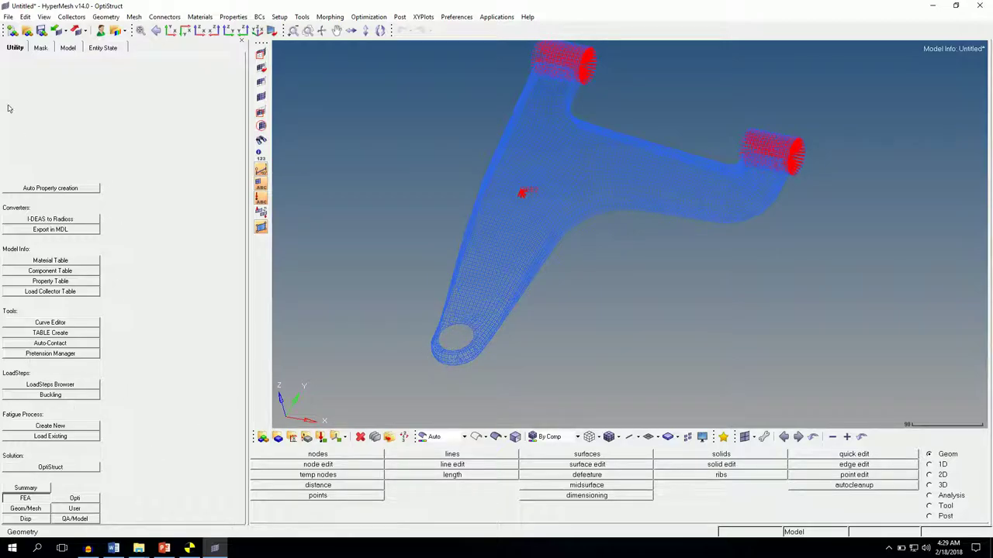
Step: Create a Superspider RBE2 in the open hole at the control arm's narrow end, using a node on the hole's edge
click(76, 510)
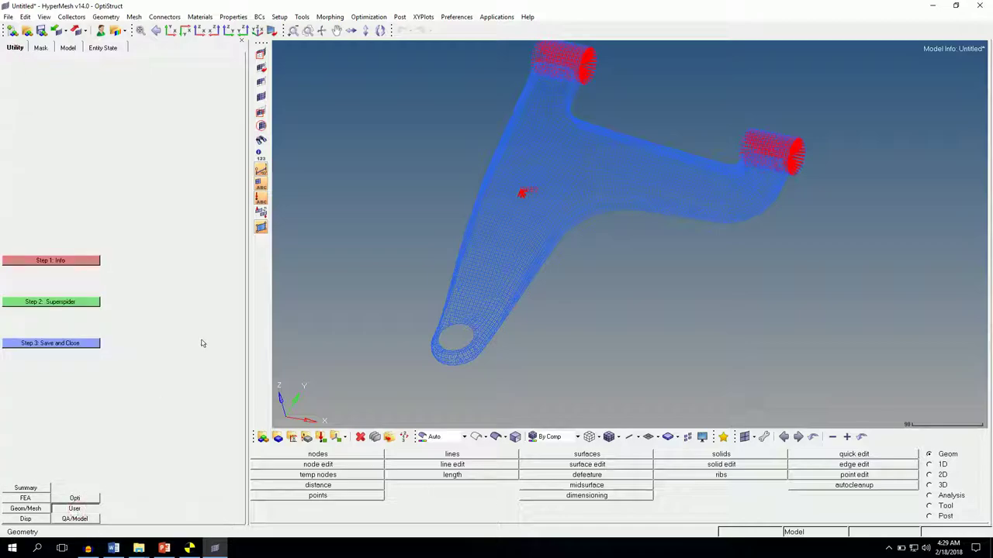
click(68, 303)
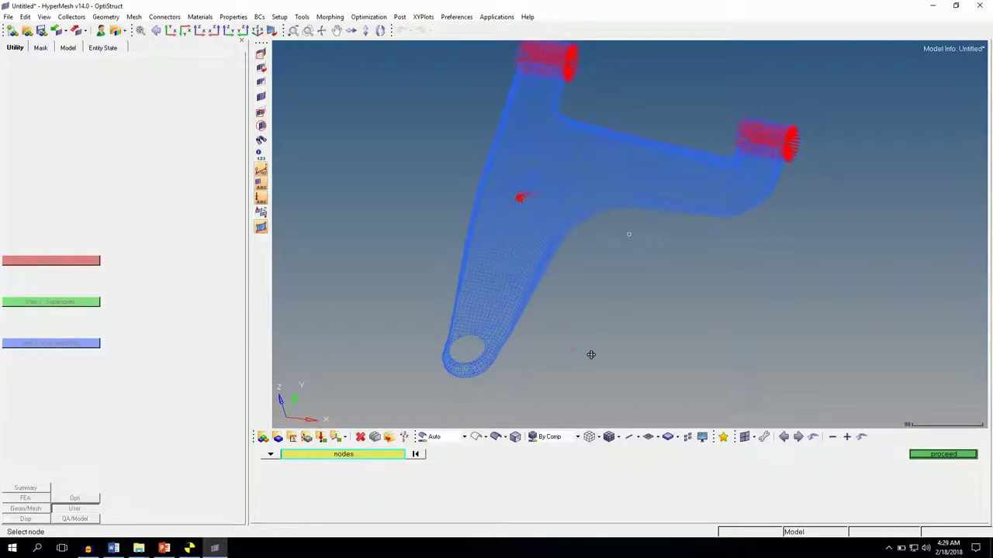
scroll(471, 327, up, 3)
scroll(471, 327, up, 3)
scroll(454, 295, up, 2)
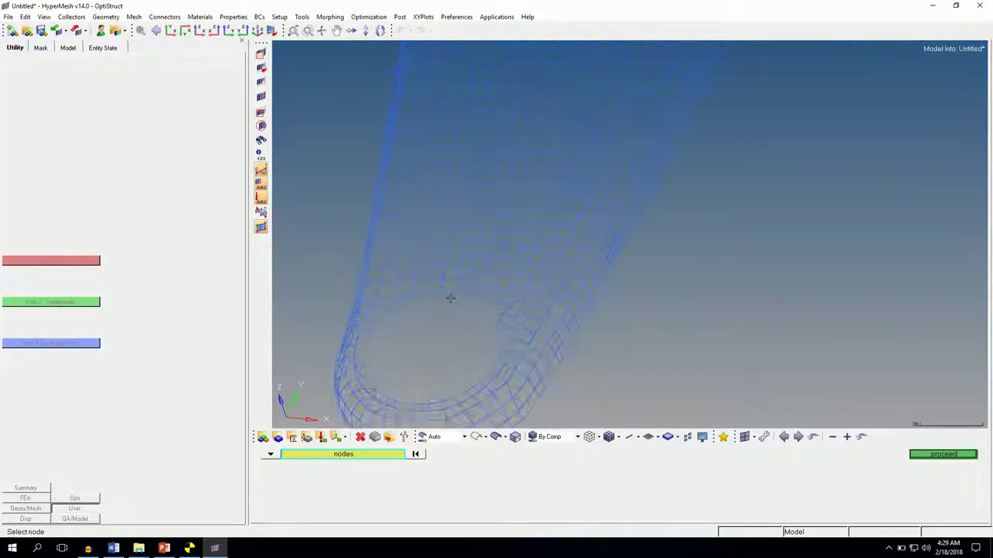
click(441, 287)
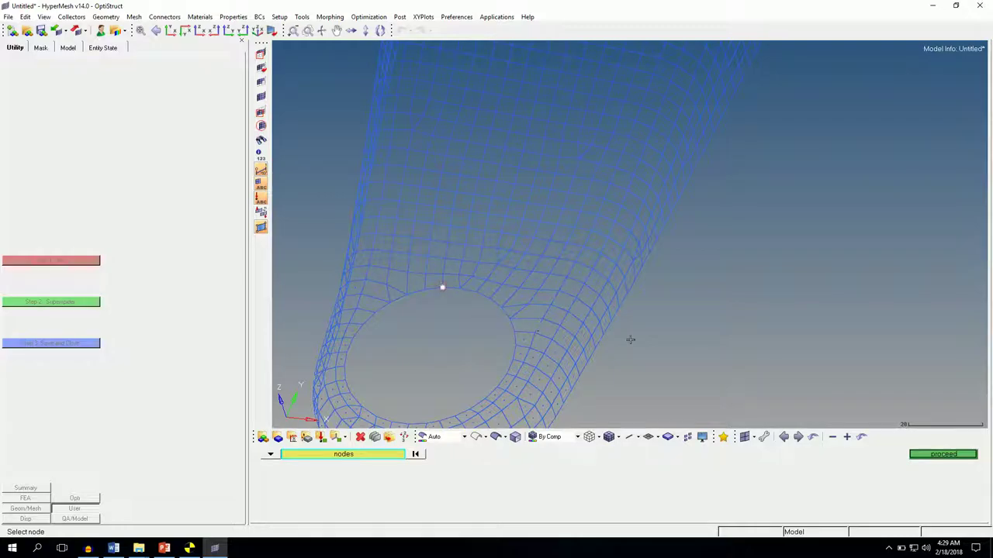
click(941, 455)
scroll(402, 397, up, 4)
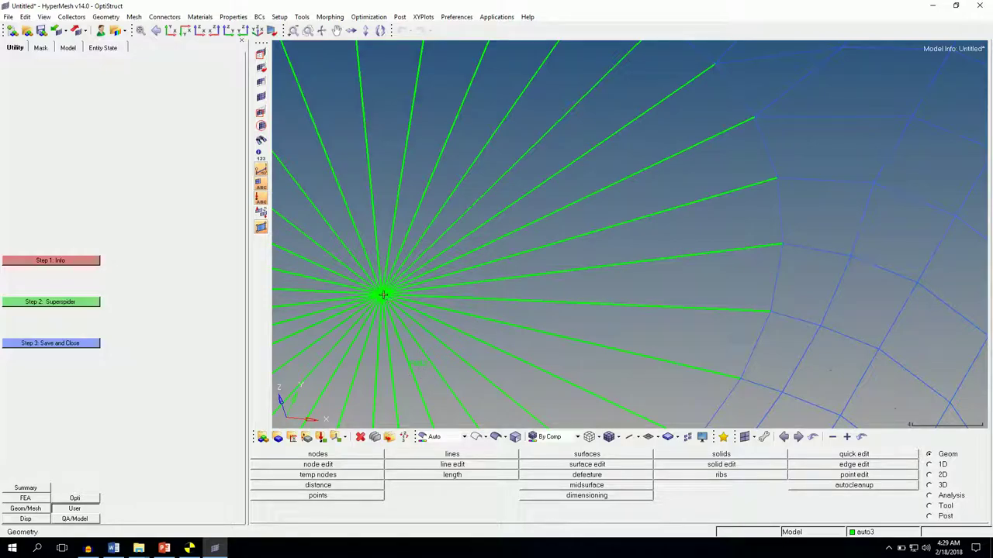
scroll(382, 295, down, 10)
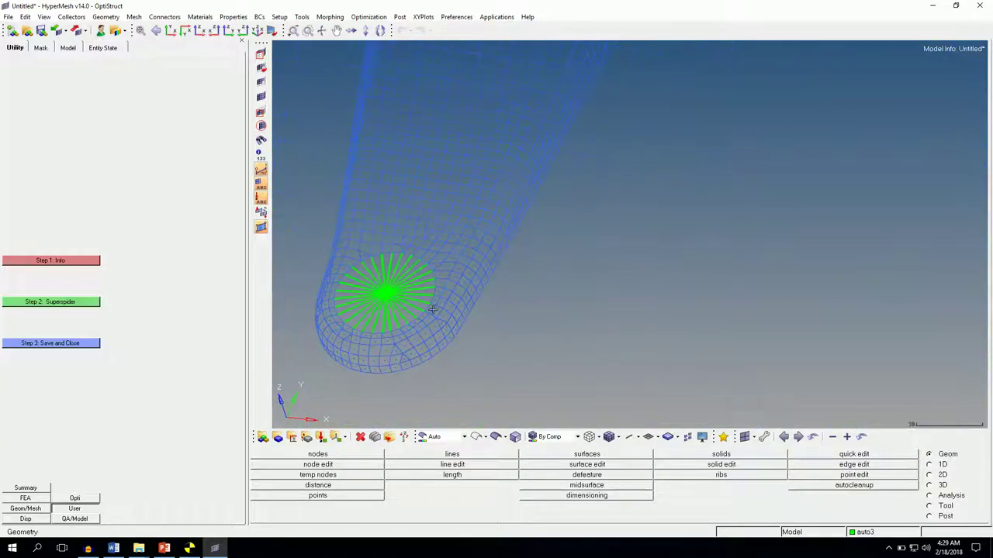
mouse_move(599, 378)
ctrl+right_down()
mouse_move(600, 308)
mouse_move(594, 362)
ctrl+right_up()
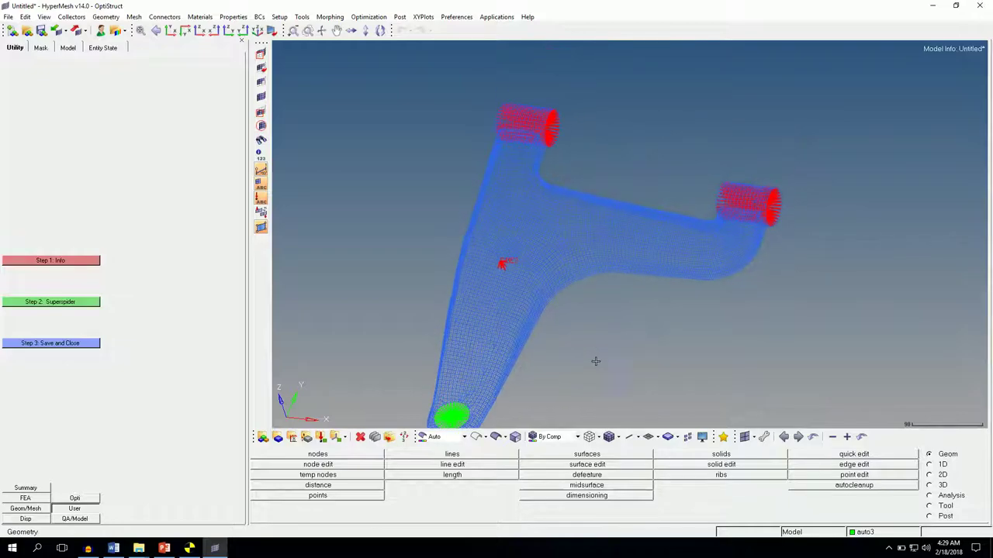
ctrl+drag(612, 333, 576, 319)
ctrl+drag(649, 336, 586, 231)
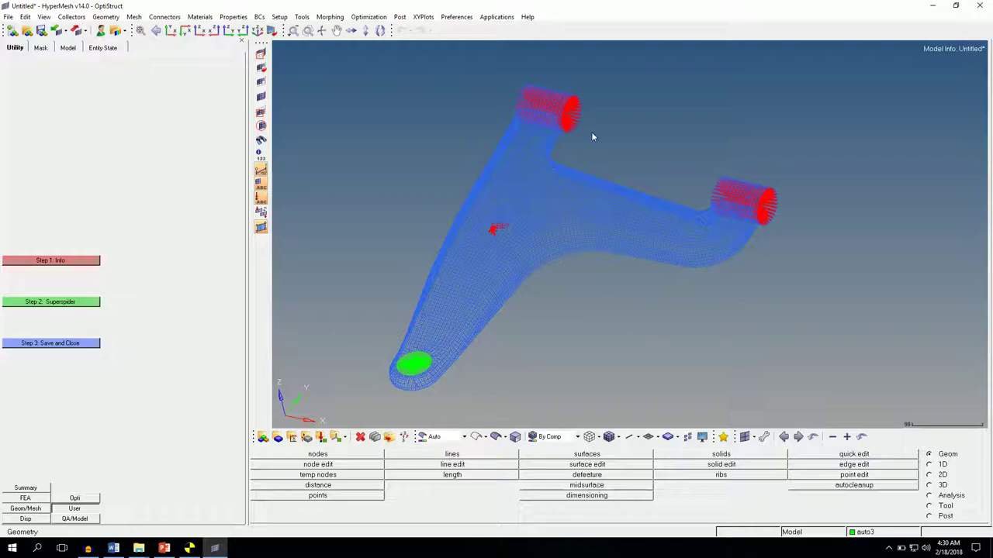
Step: Examine the card image of the spider element in the bushing hole at the end of the control arm's straight leg
click(375, 437)
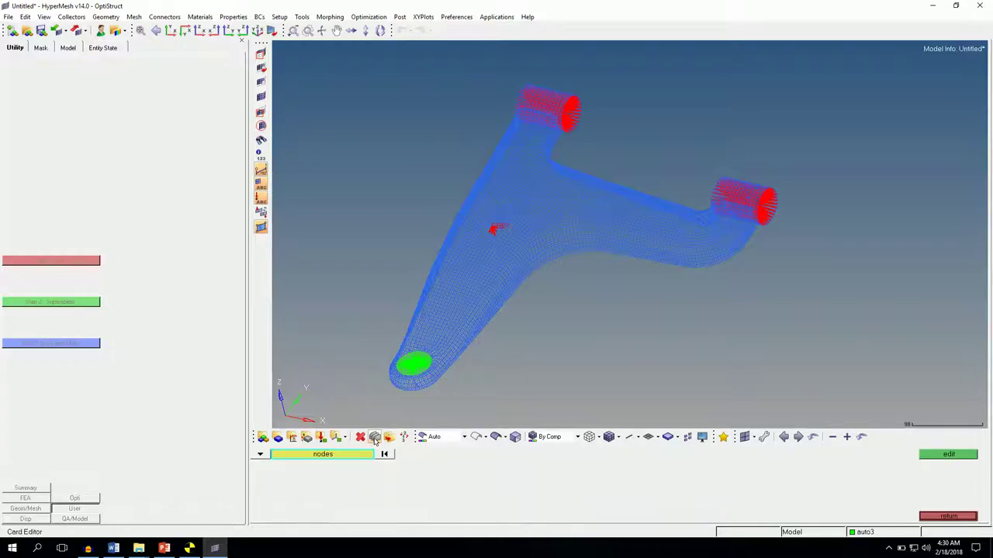
click(260, 455)
click(314, 475)
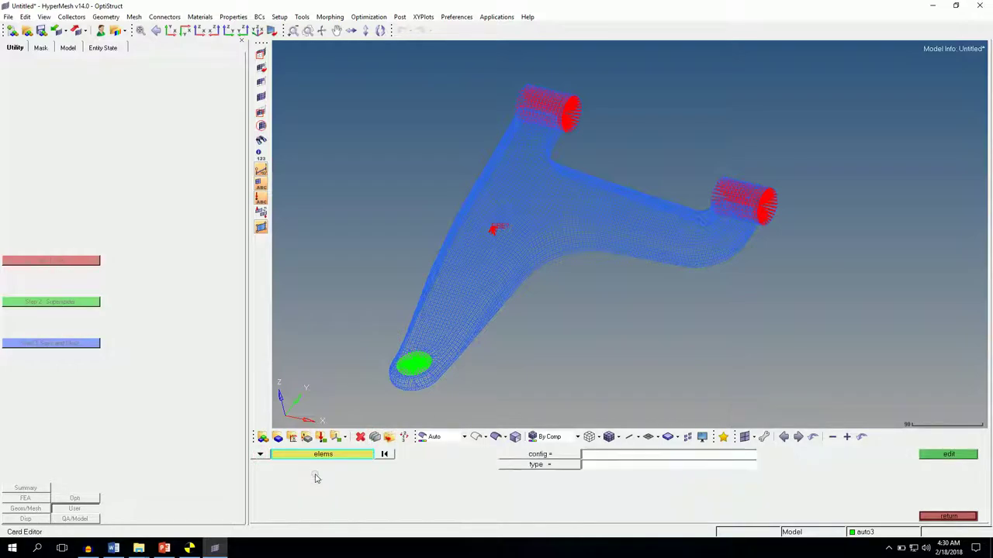
scroll(626, 307, up, 5)
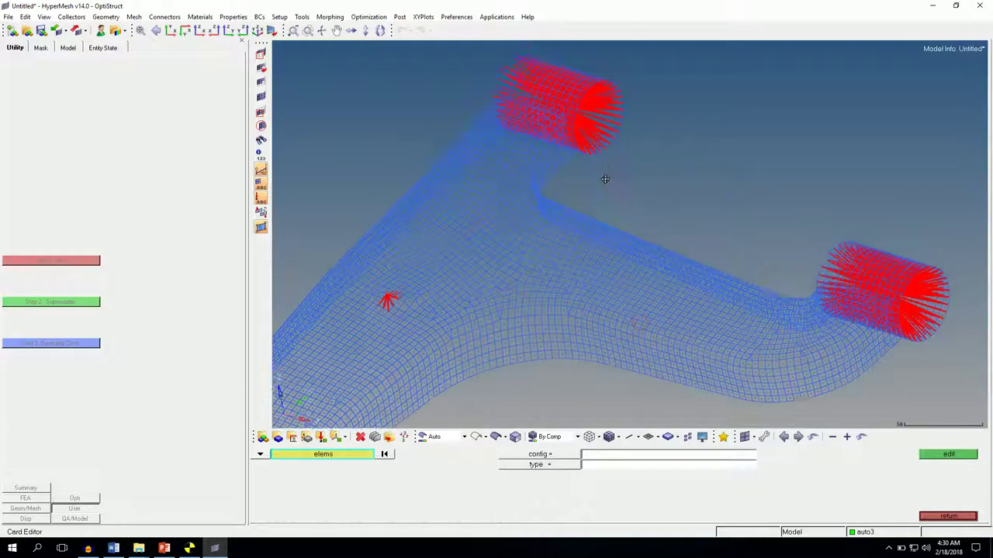
click(601, 209)
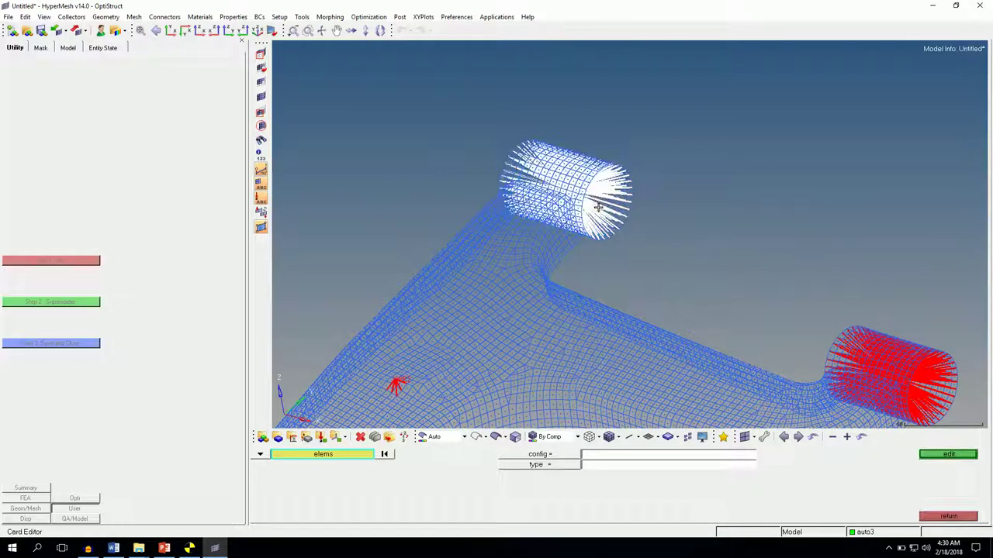
click(946, 455)
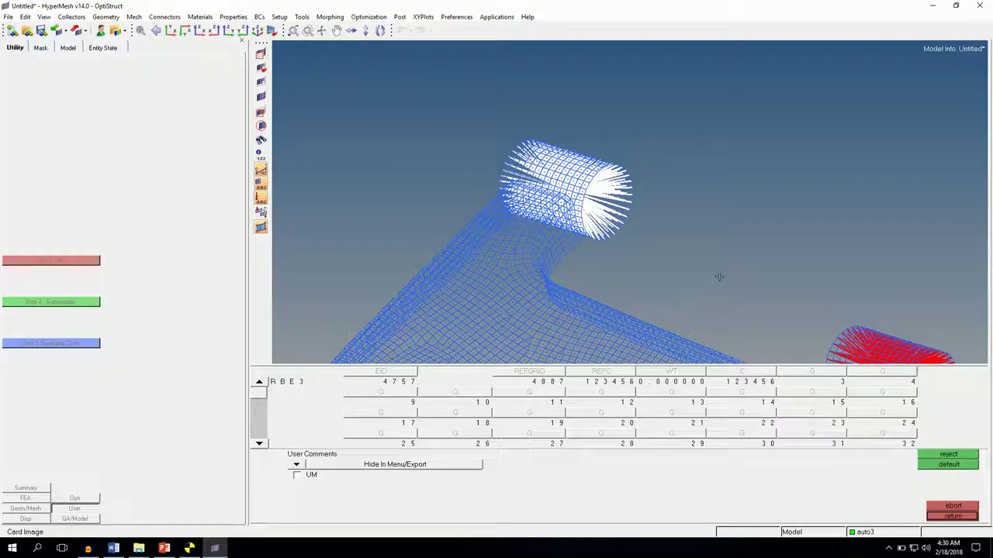
scroll(719, 277, down, 3)
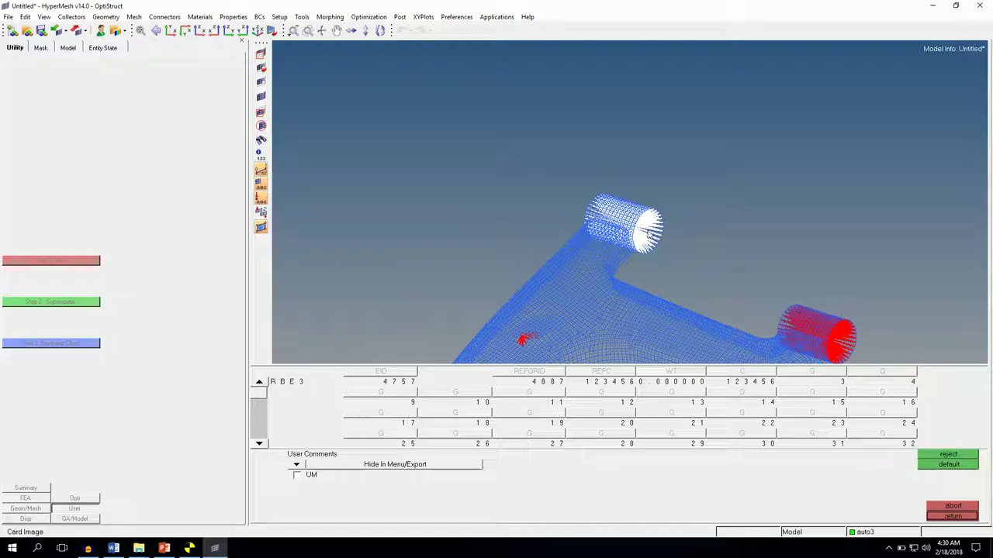
click(946, 517)
ctrl+right_drag(775, 292, 635, 190)
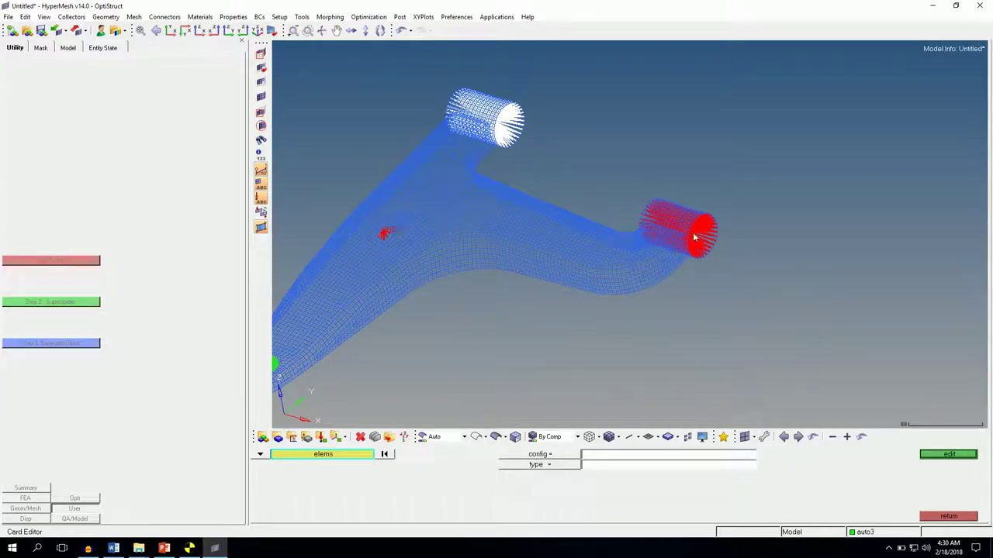
click(927, 517)
Step: Examine the card image of the spider element in the bushing hole at the end of the control arm's curved leg
ctrl+drag(770, 322, 724, 312)
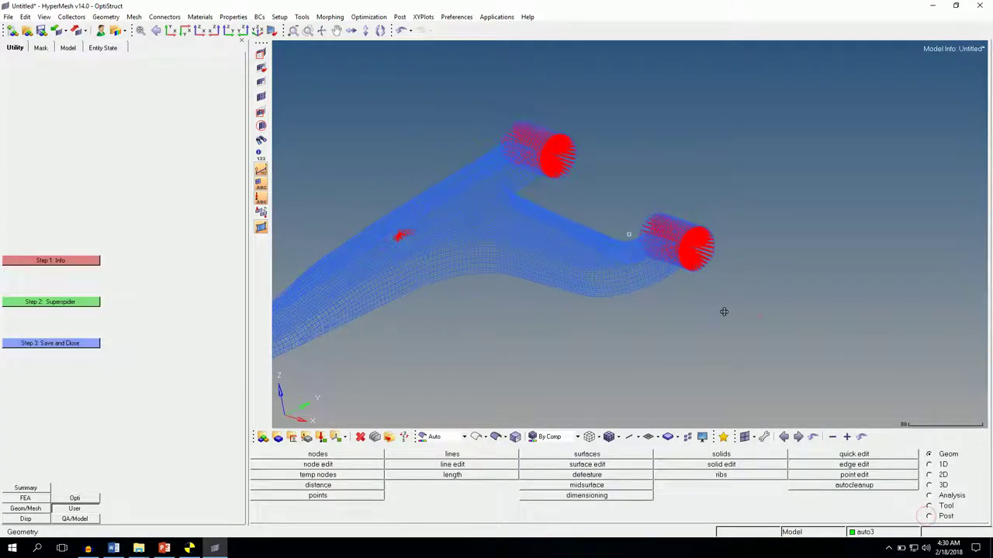
scroll(667, 283, up, 4)
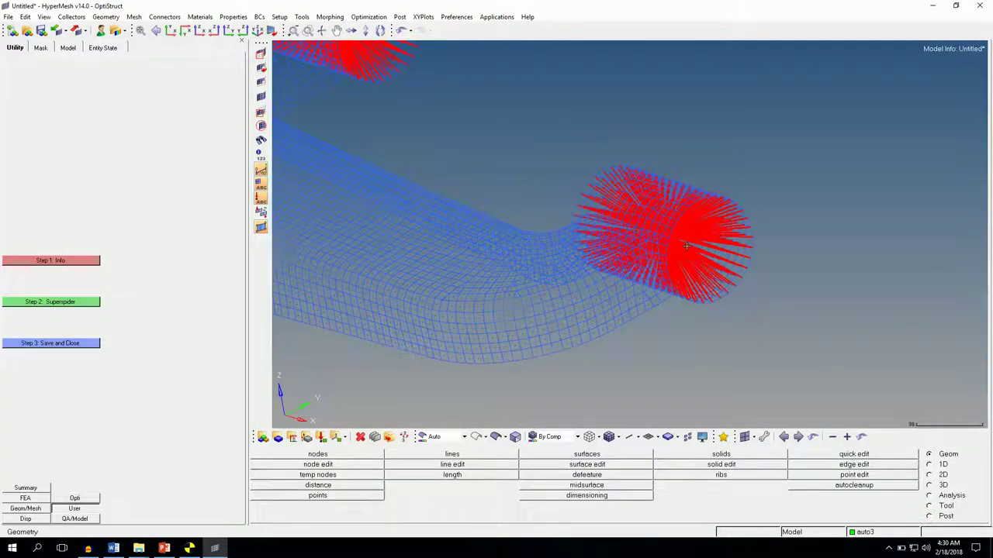
click(374, 437)
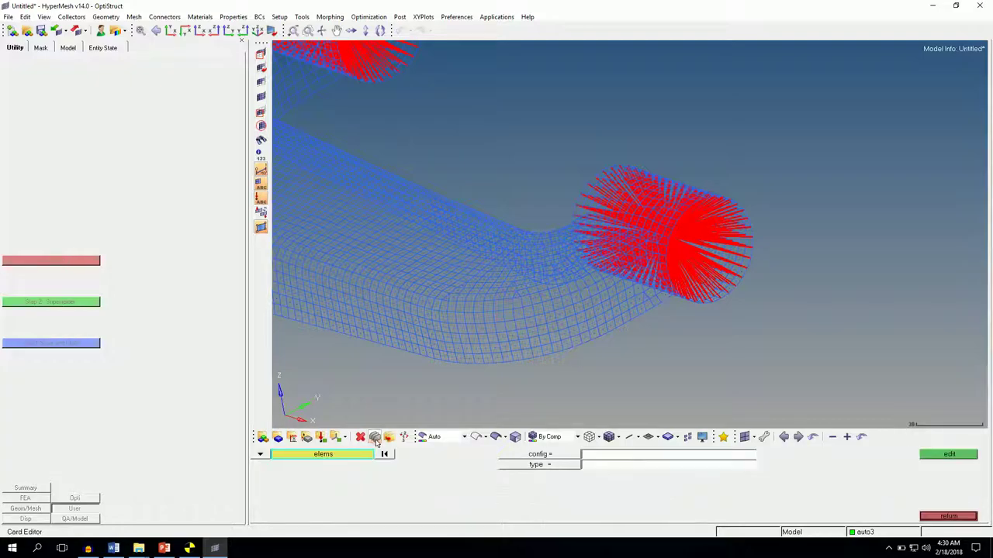
click(691, 269)
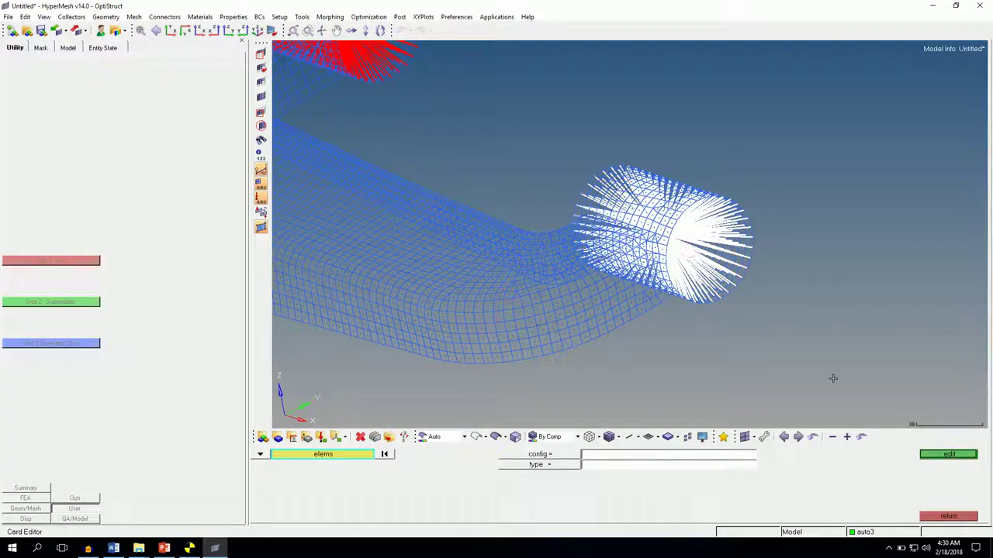
click(938, 455)
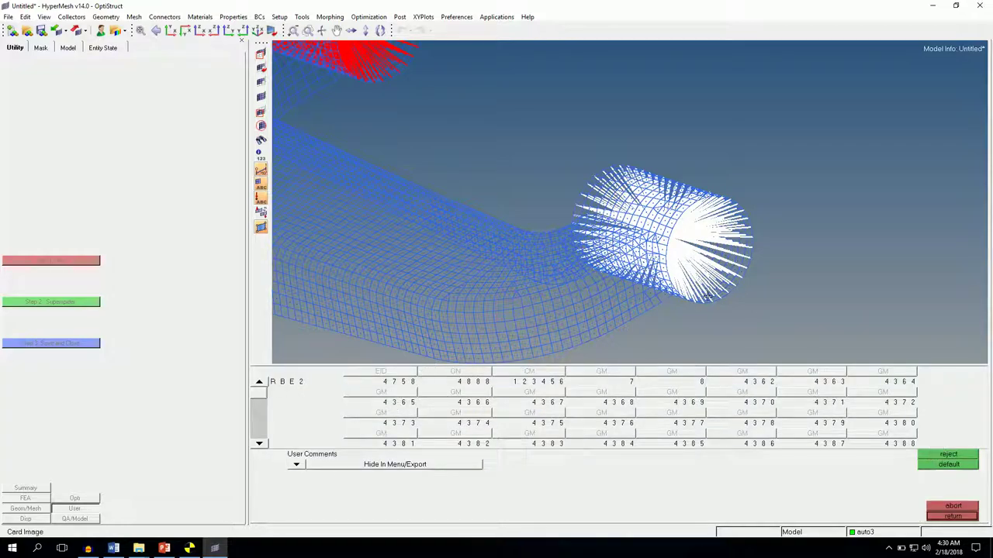
click(950, 517)
click(951, 516)
Step: Switch the element configuration of the spider in the straight leg's bushing hole to rigidlink
ctrl+drag(656, 361, 710, 219)
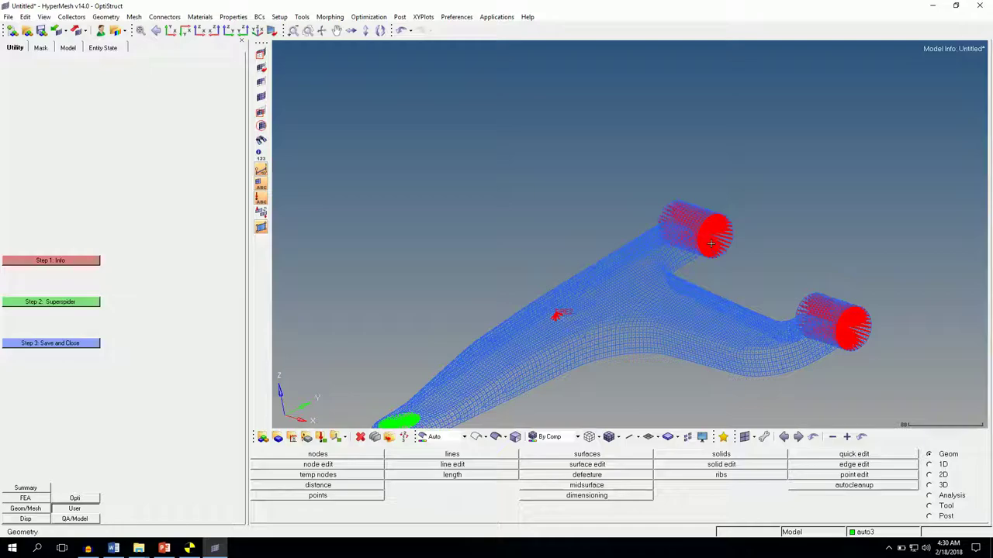
mouse_move(584, 363)
ctrl+mouse_down()
mouse_move(559, 328)
mouse_move(567, 354)
ctrl+mouse_up()
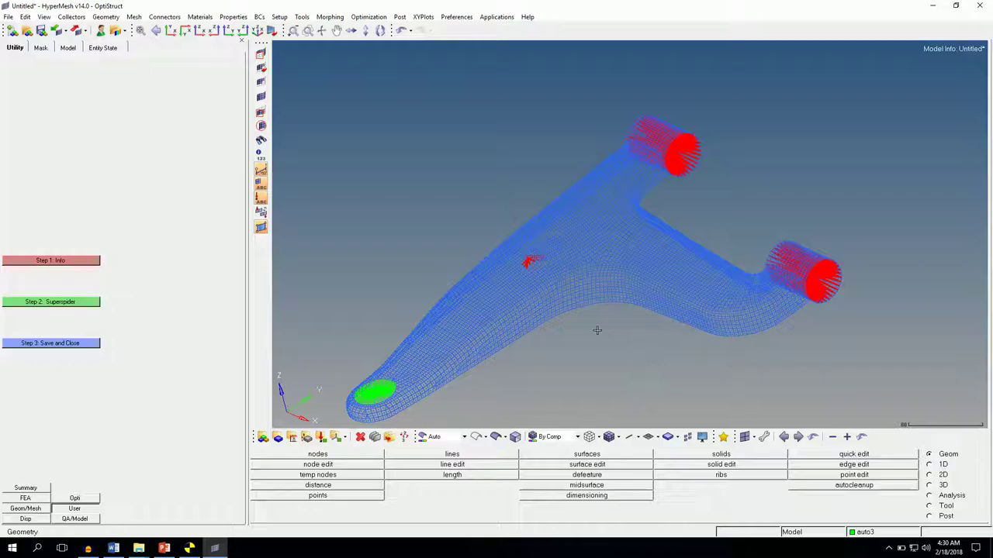
ctrl+drag(597, 330, 595, 326)
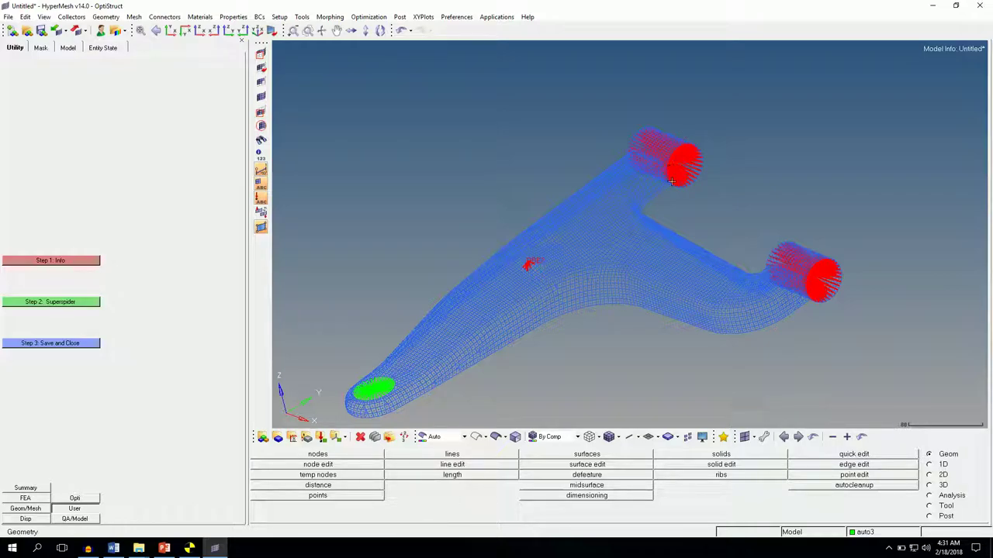
ctrl+right_drag(737, 198, 709, 218)
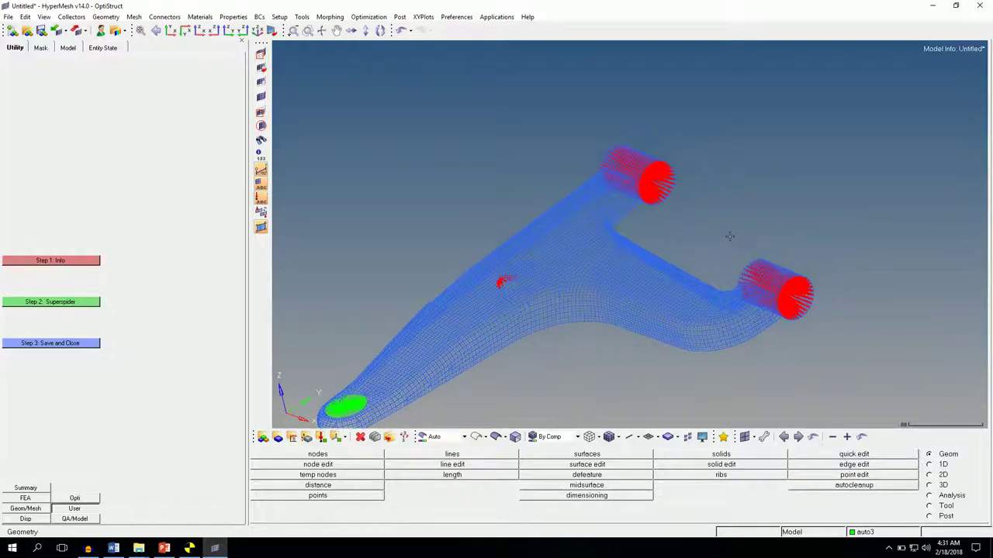
click(930, 464)
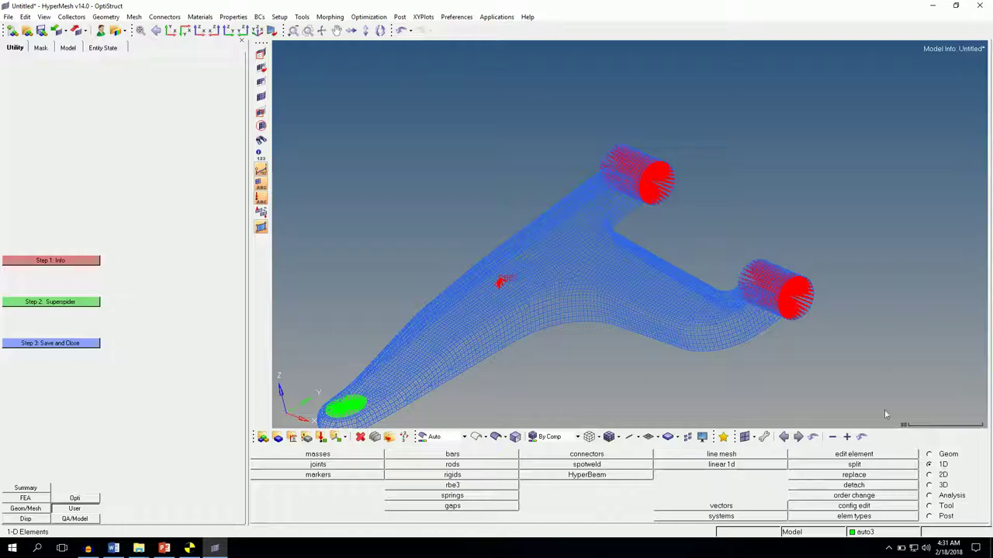
click(858, 507)
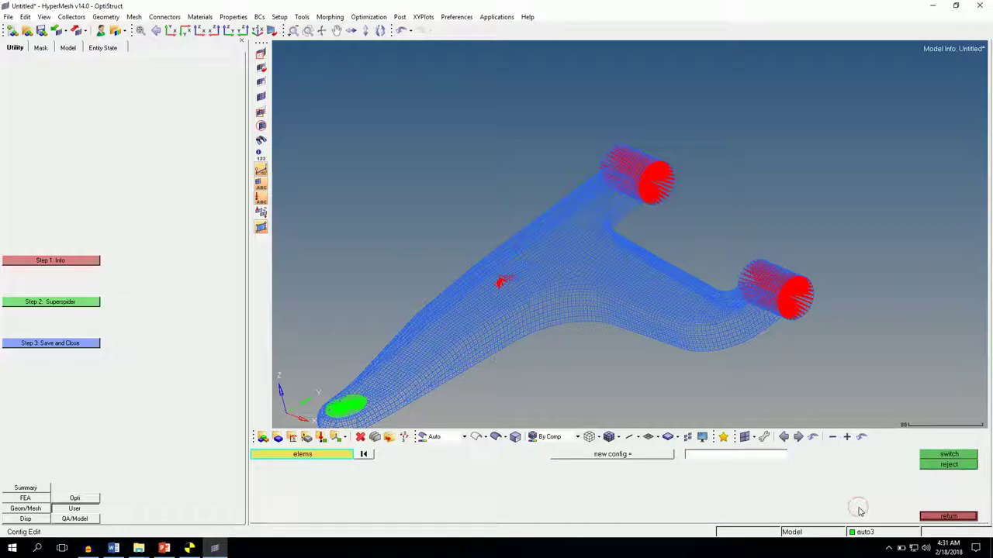
click(653, 177)
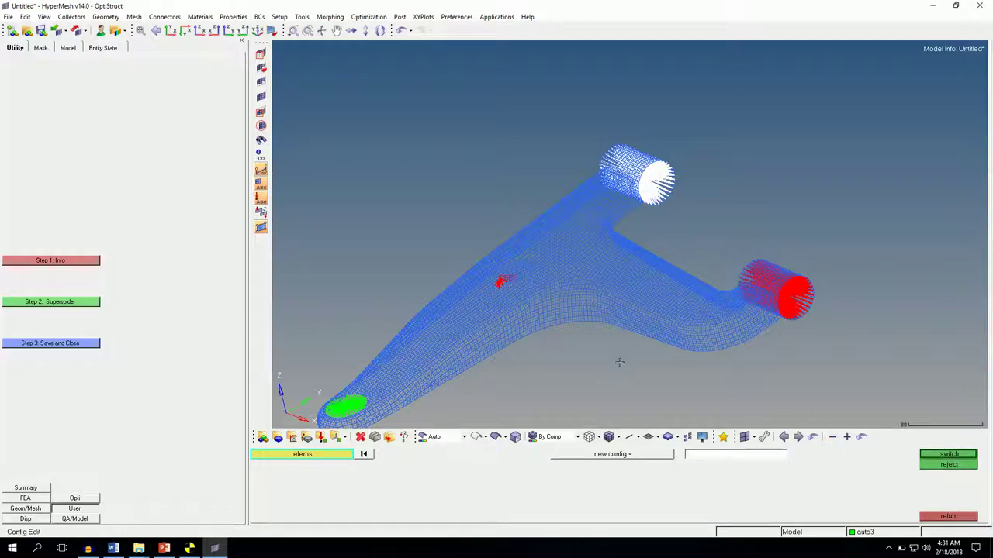
click(614, 456)
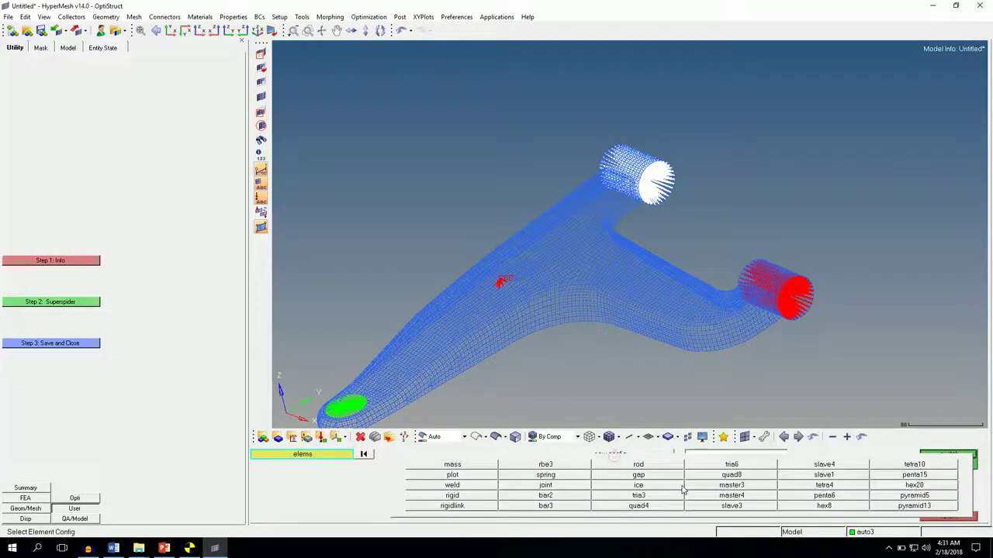
click(453, 506)
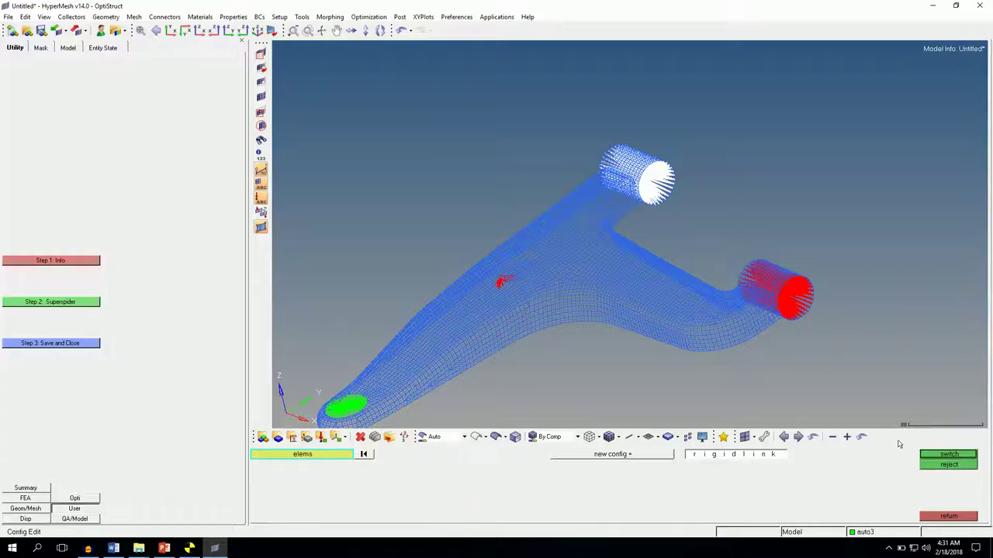
click(933, 461)
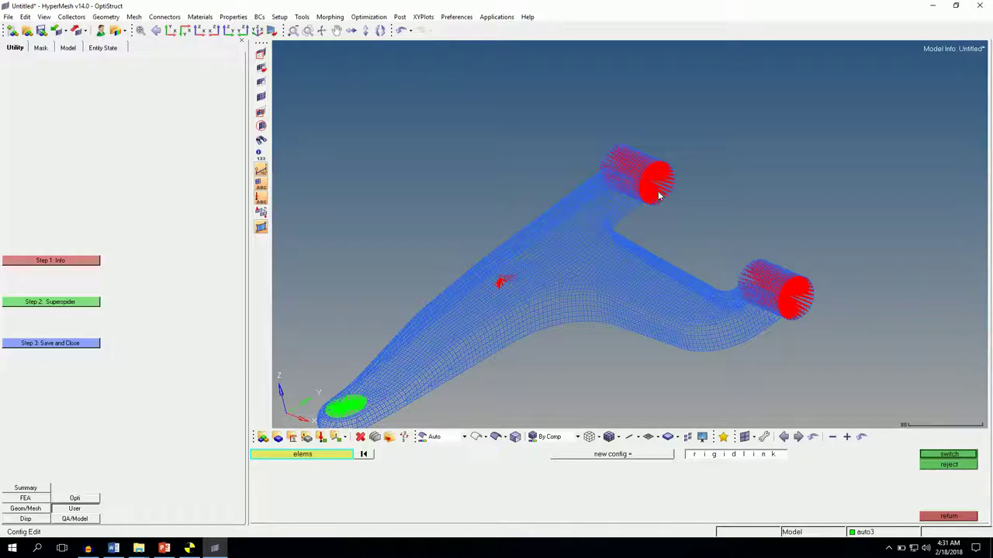
click(943, 518)
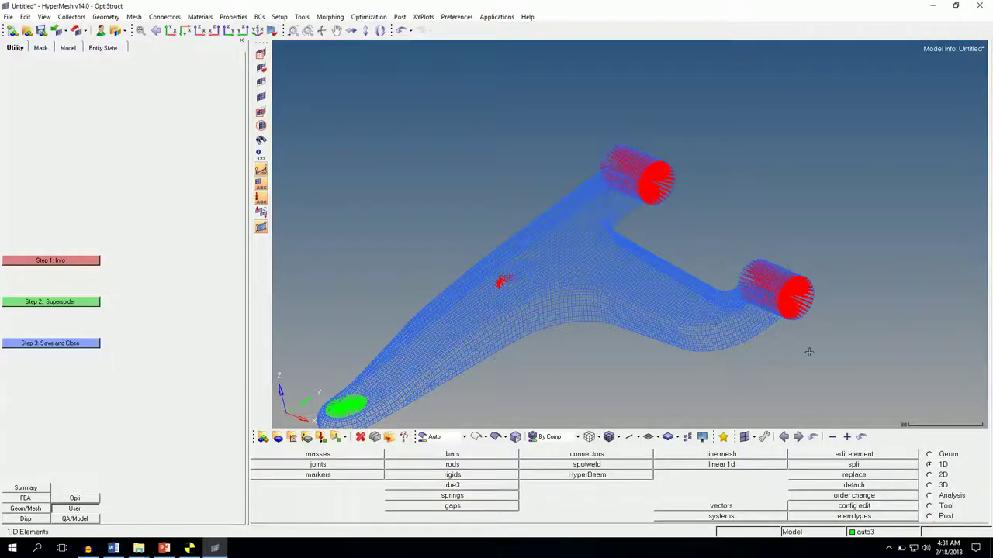
Step: Check the card image of the converted spider in the straight leg's bushing hole for its new element type
ctrl+right_drag(753, 383, 788, 383)
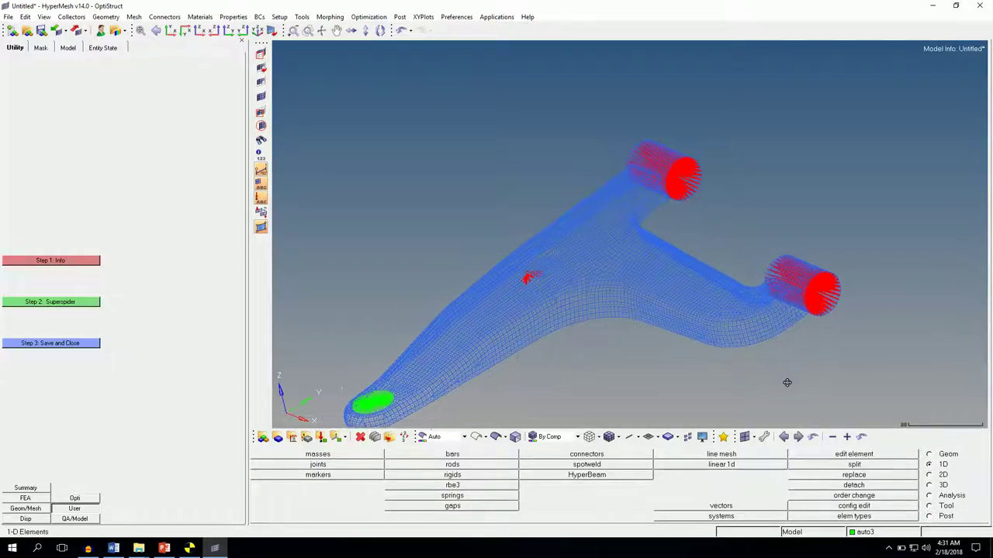
click(374, 438)
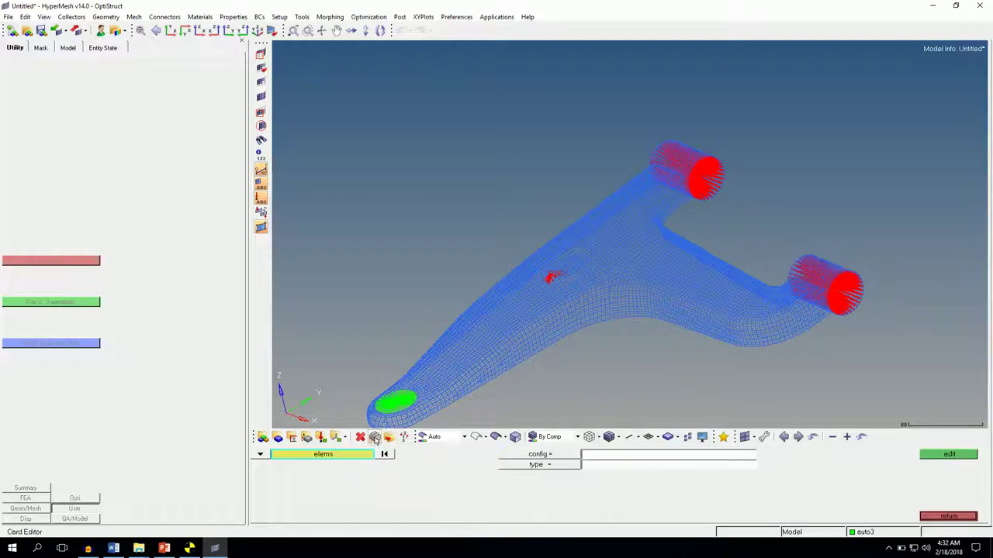
click(704, 177)
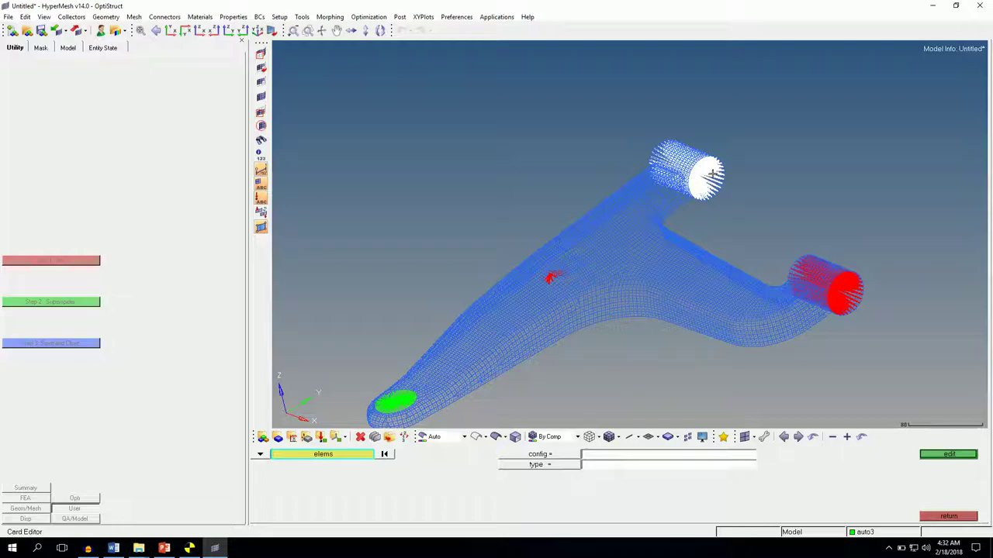
click(946, 456)
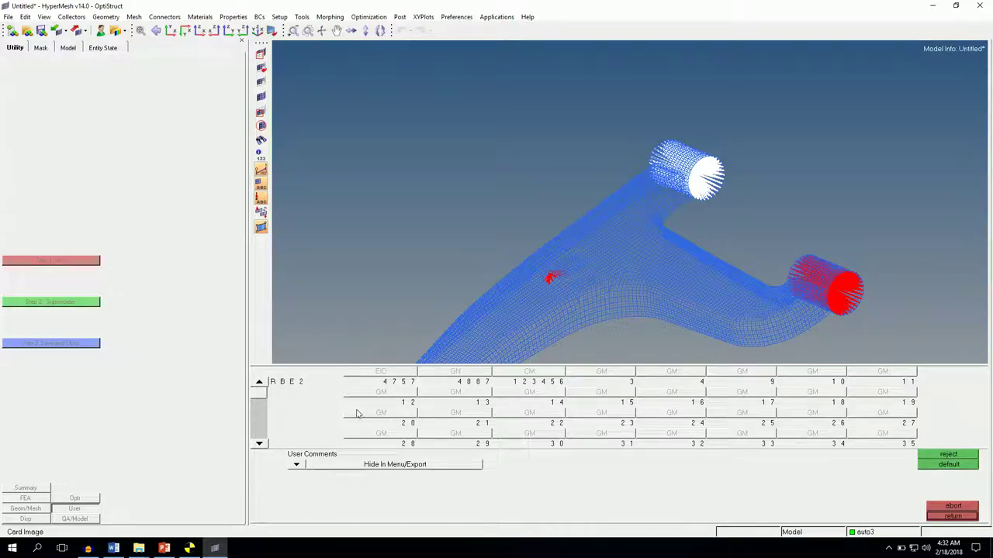
click(945, 515)
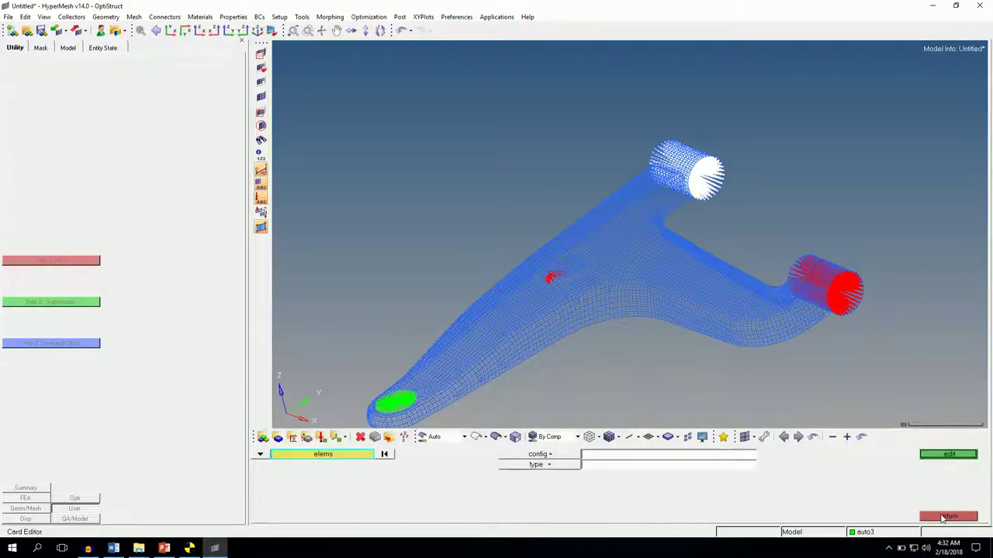
click(944, 515)
Step: Save the model with its spiders as SLA_flex_left_test1.fem in the chapter12 folder and return to the FlexBodyPrep dialog
ctrl+right_drag(474, 262, 479, 229)
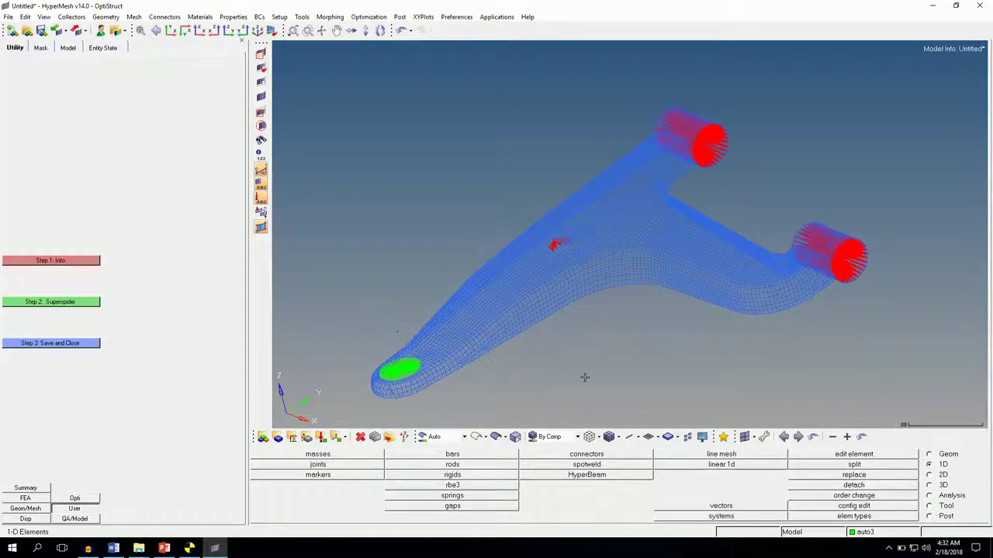
ctrl+right_drag(600, 401, 603, 377)
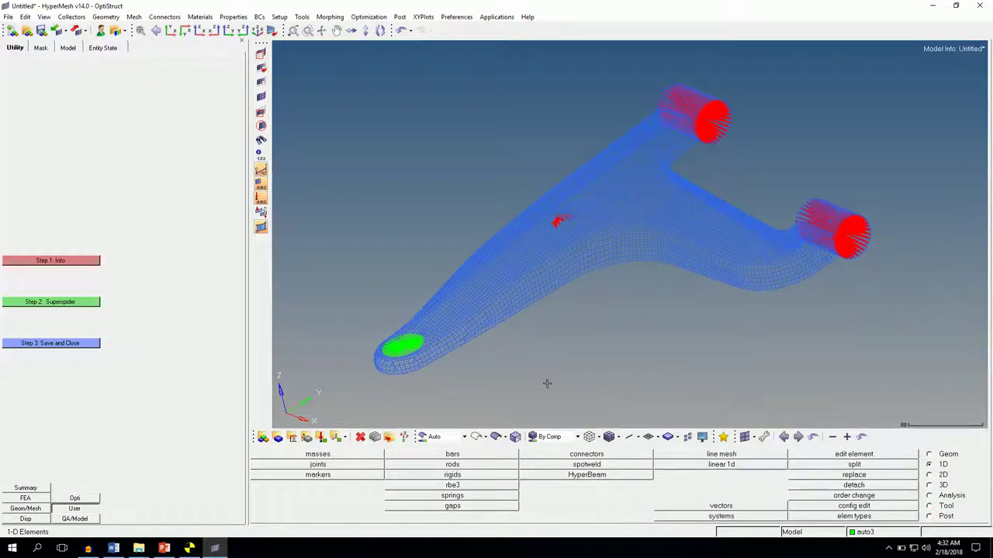
click(65, 345)
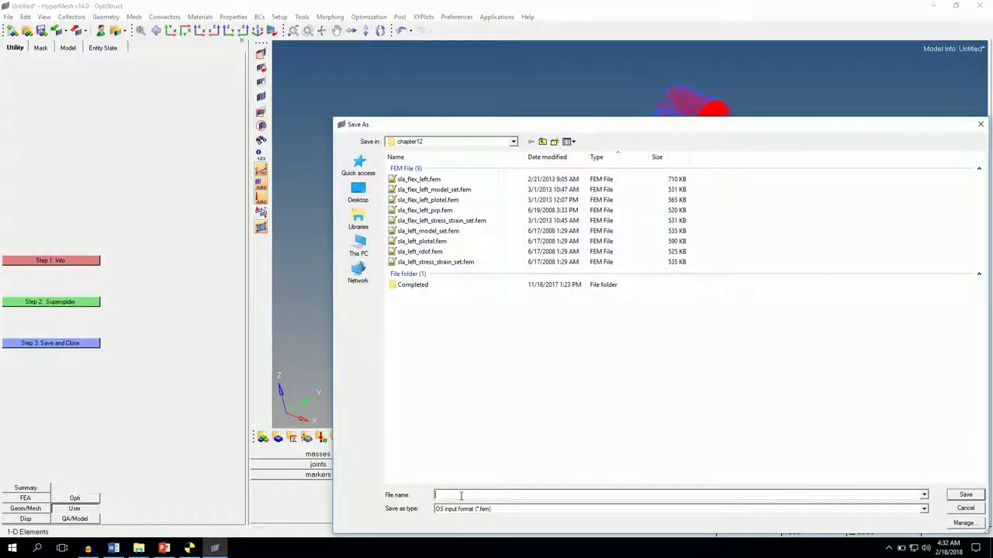
text(SLA)
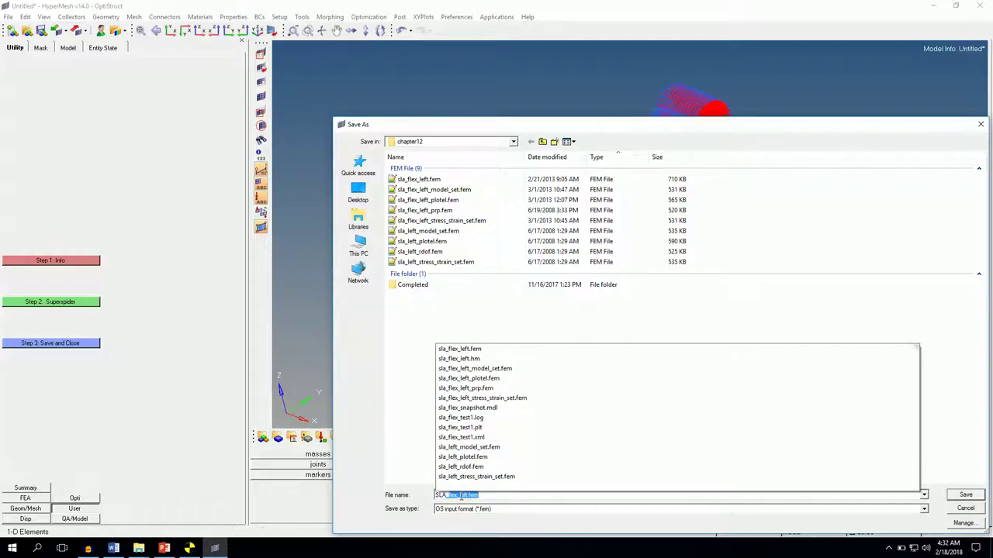
text(_flex_l)
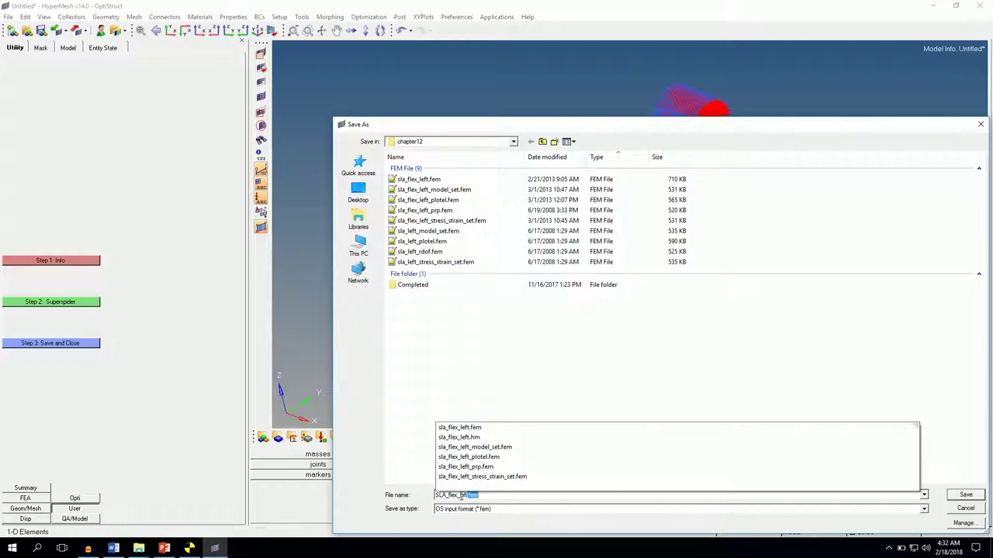
text(eft_test1.fem)
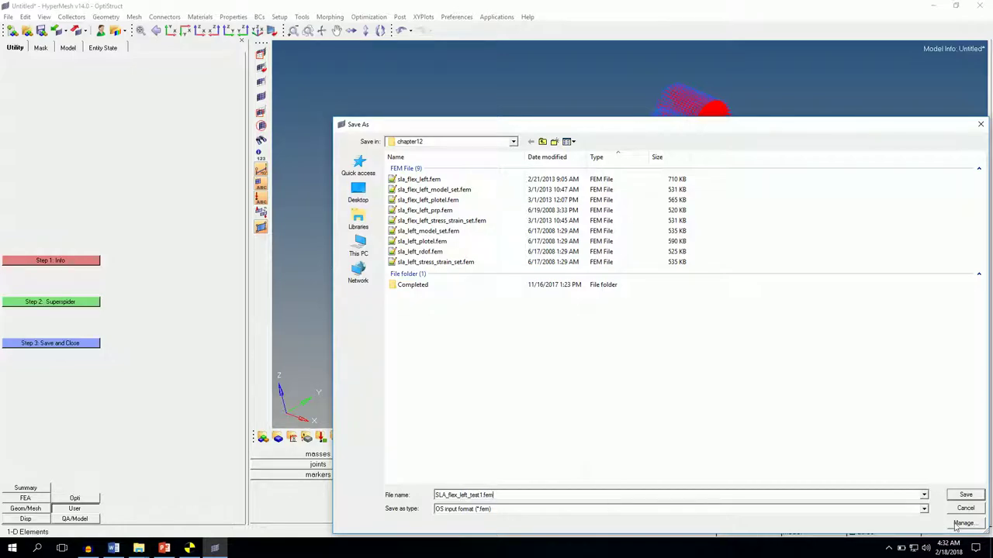
click(966, 498)
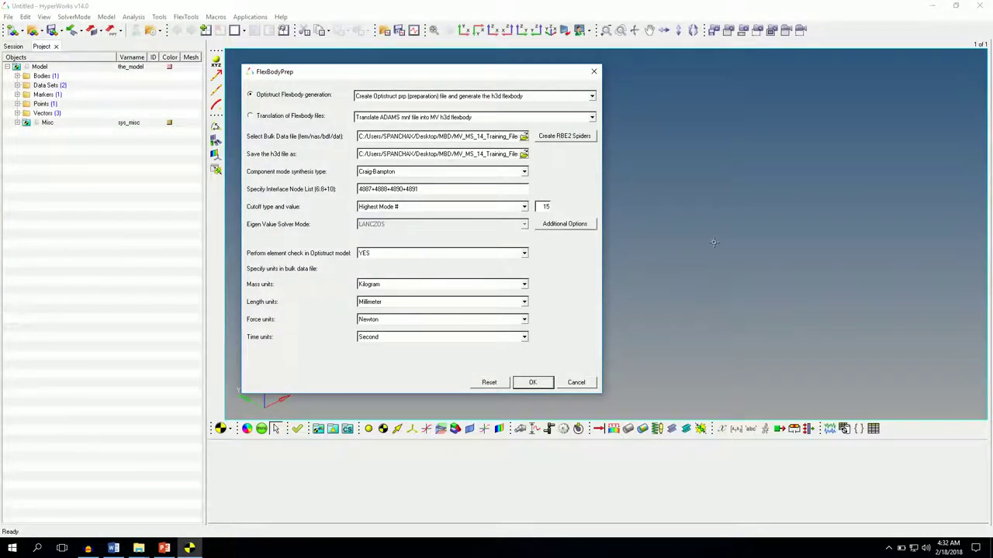
Step: Review the stress and strain recovery options and generate the h3d flexbody with the FlexBodyPrep settings
click(559, 225)
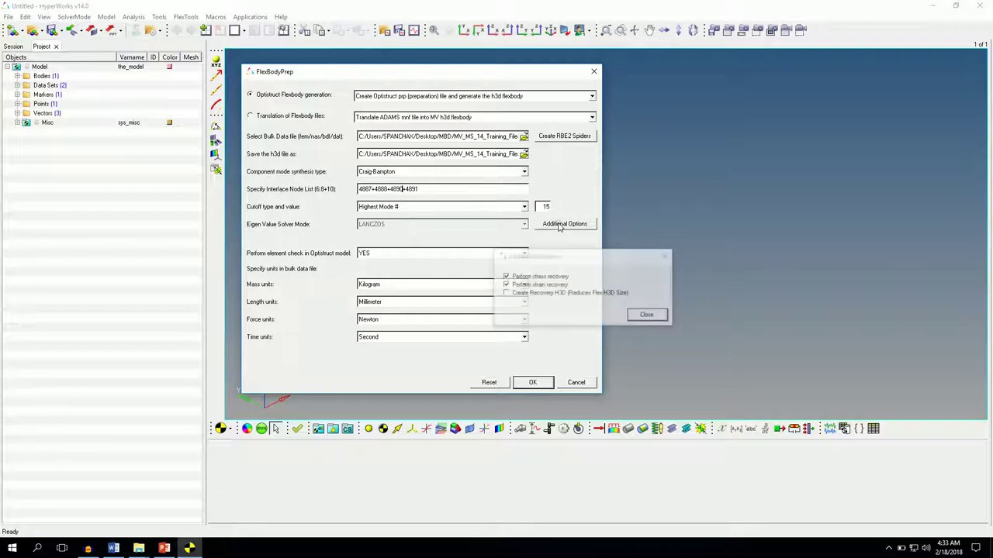
drag(534, 256, 628, 249)
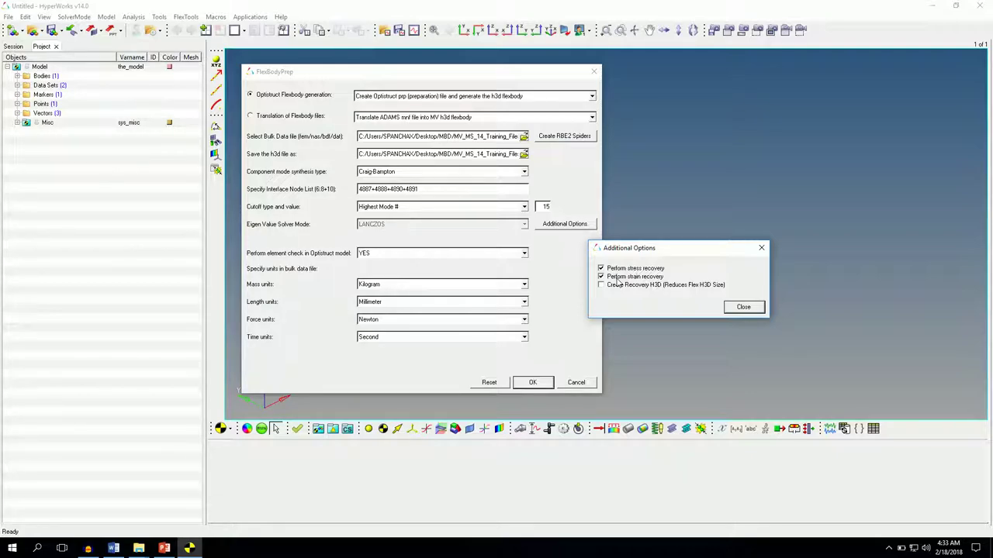
click(743, 308)
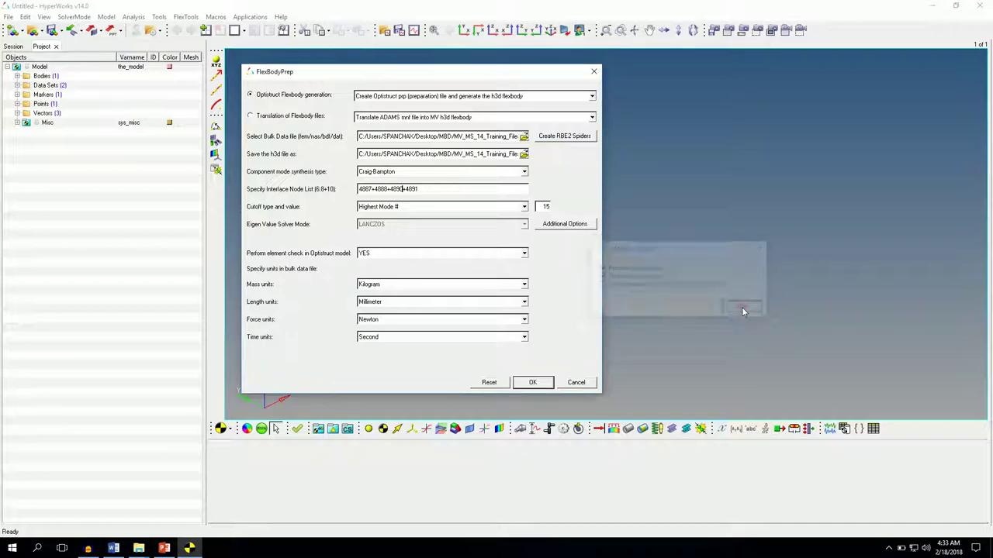
click(532, 387)
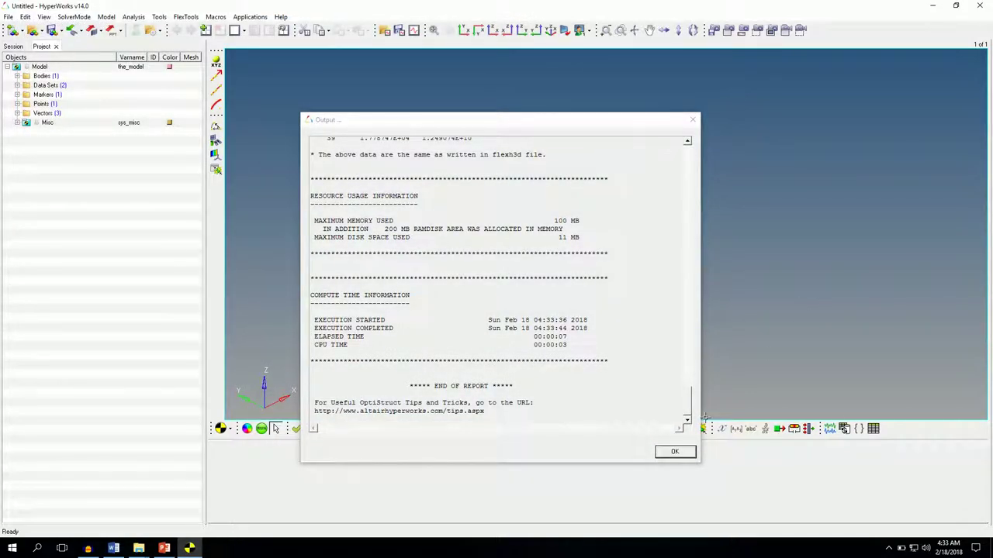
Step: Review the flexbody mass, inertia and CMS mode data in the solver output report and close it
drag(688, 403, 702, 419)
drag(426, 390, 483, 390)
drag(690, 409, 696, 349)
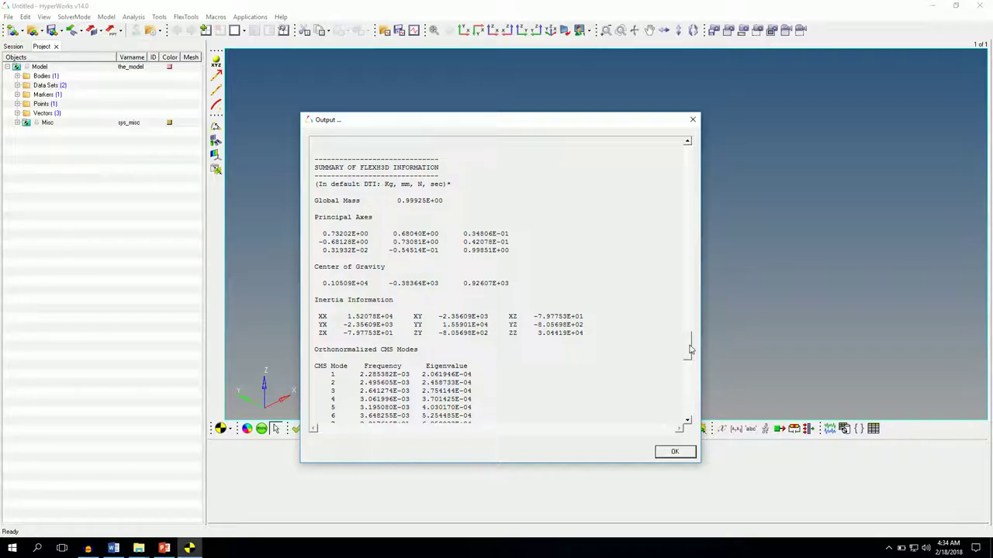
scroll(690, 350, down, 10)
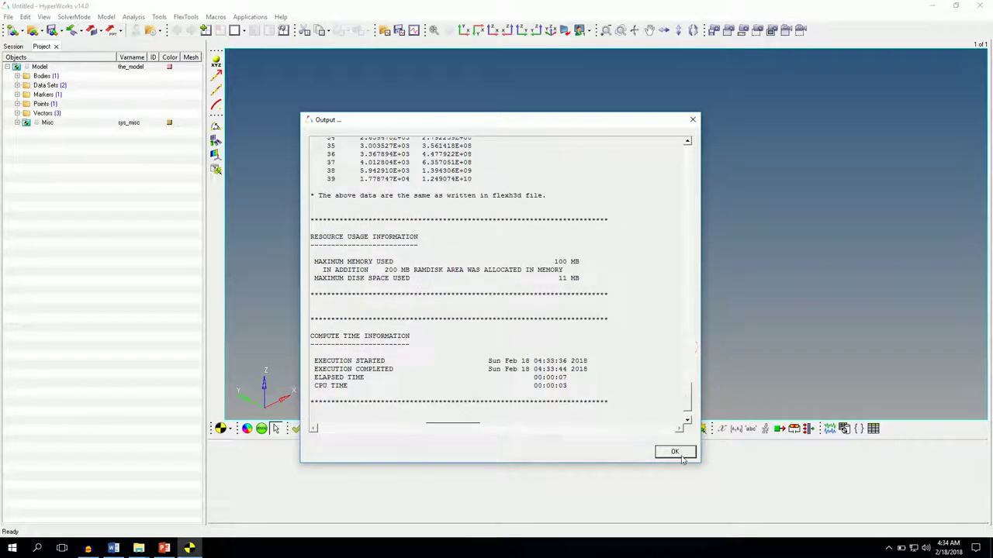
click(675, 452)
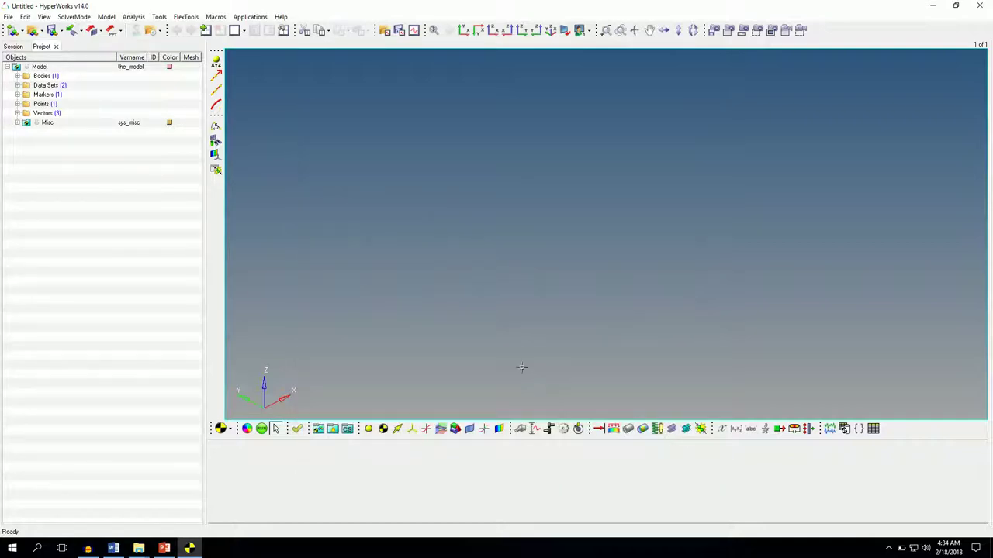
Step: Switch to HyperView, load sla_flex_left_test1.h3d as model and results, and inspect the control arm
click(224, 431)
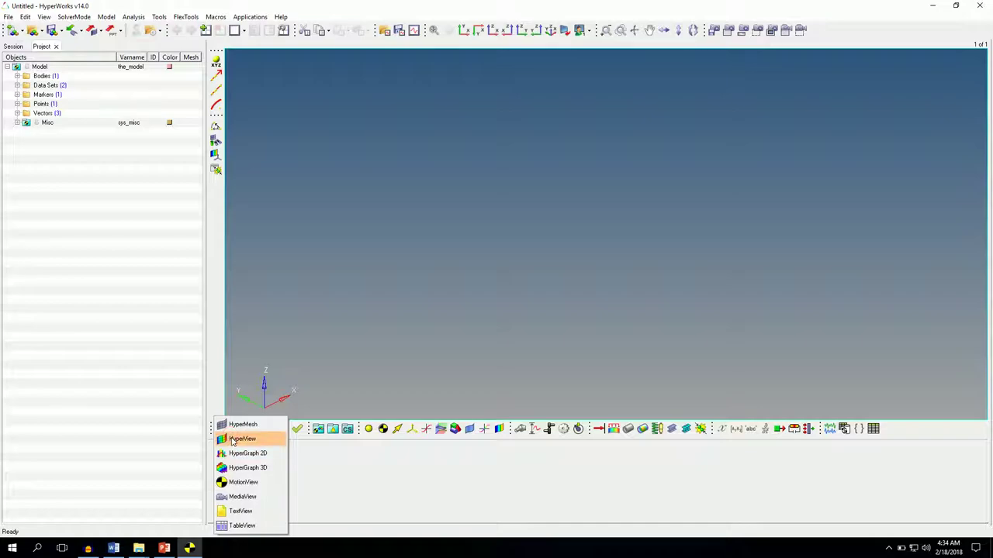
click(232, 438)
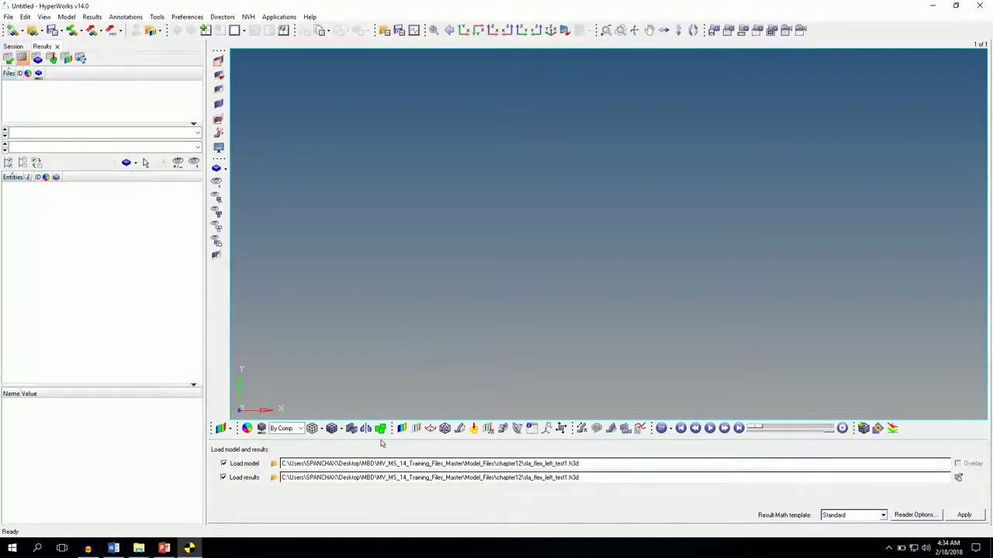
click(962, 515)
ctrl+drag(747, 317, 673, 375)
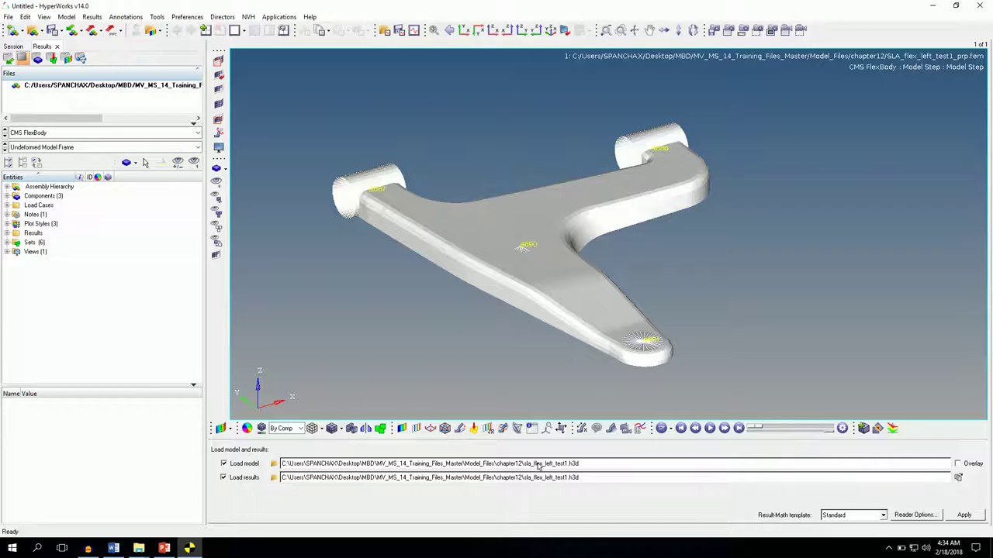
mouse_move(464, 273)
ctrl+mouse_down()
mouse_move(535, 318)
mouse_move(481, 283)
ctrl+mouse_up()
ctrl+drag(785, 365, 727, 363)
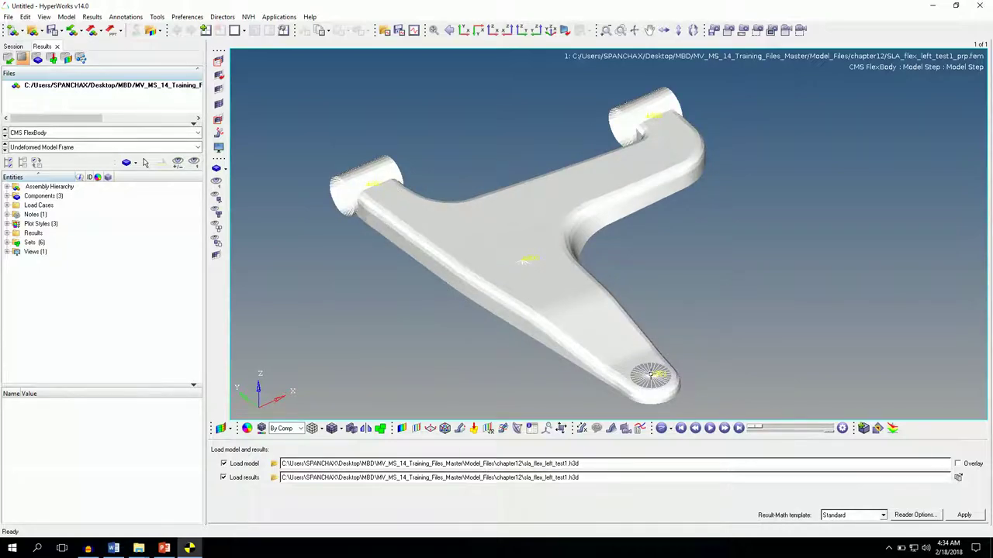
ctrl+drag(678, 309, 732, 326)
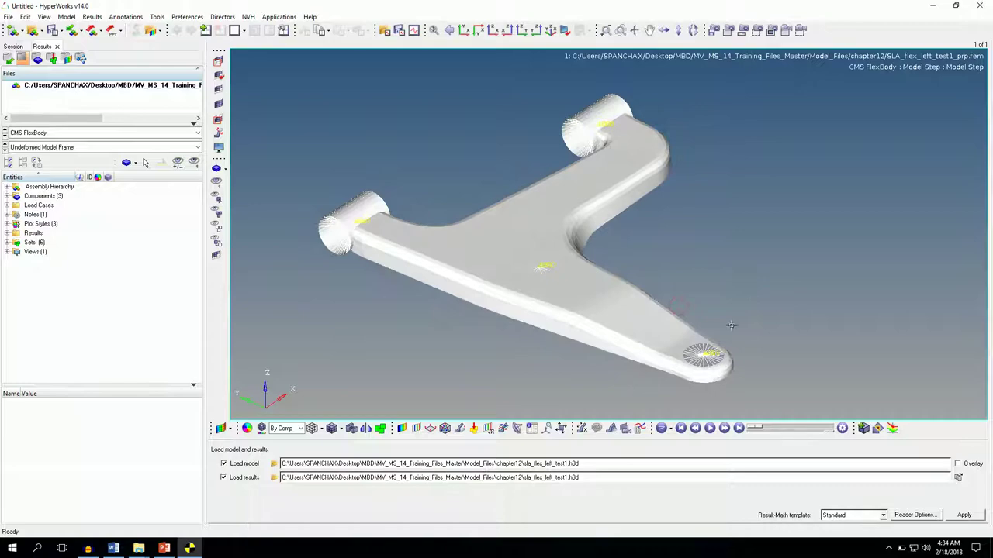
Step: Contour the control arm with displacement magnitude
click(402, 428)
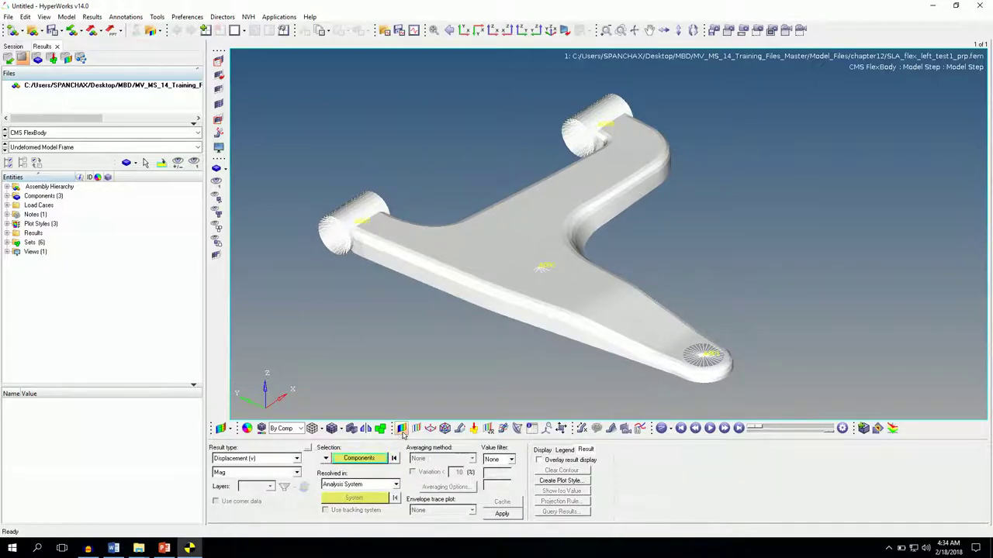
click(266, 461)
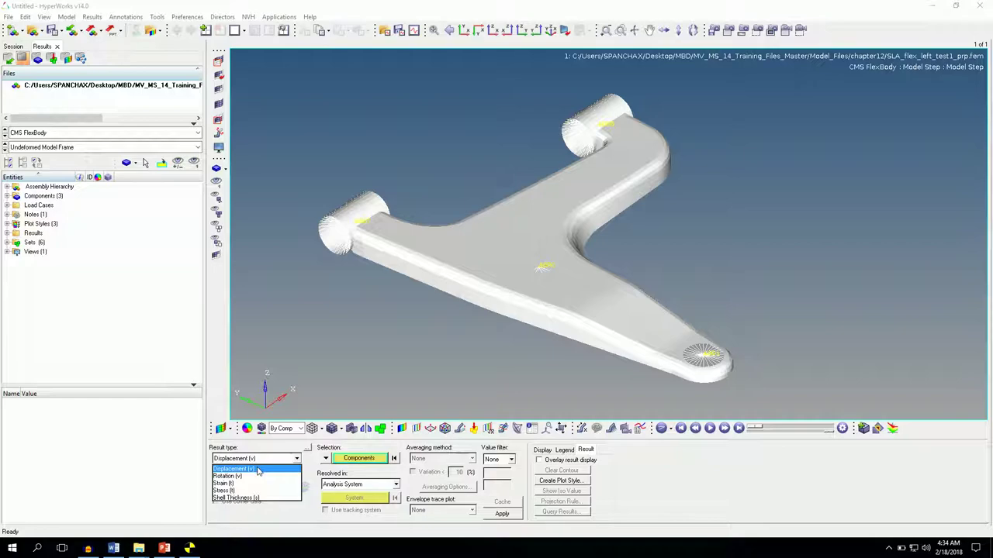
click(259, 470)
click(504, 516)
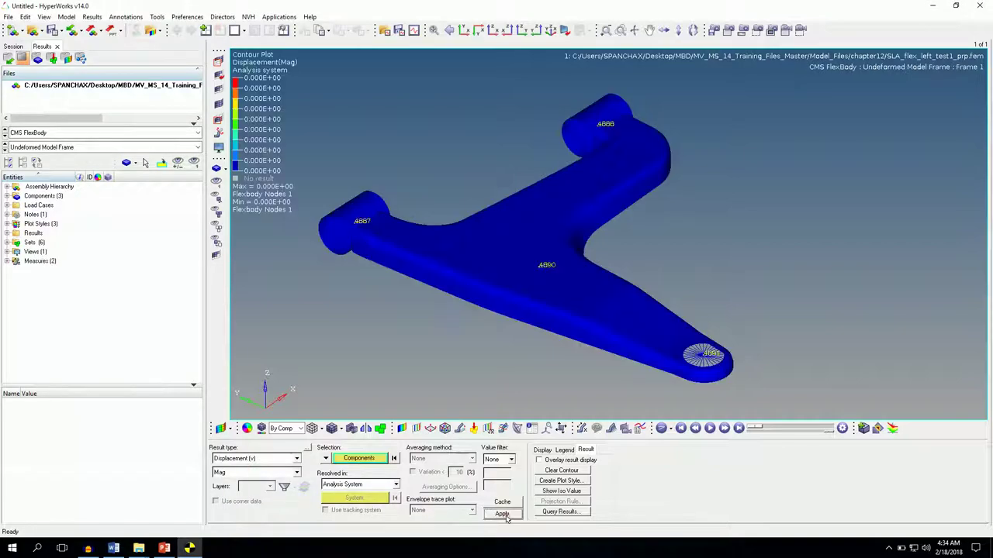
Step: Show Mode 7 of the flexbody, set the animation to modal, and play and stop its deformation
click(51, 147)
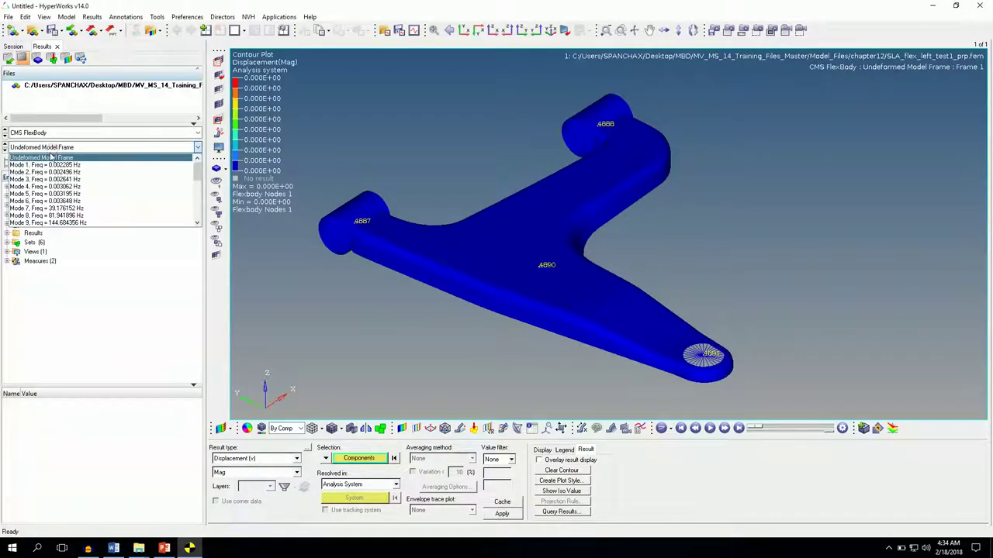
click(28, 207)
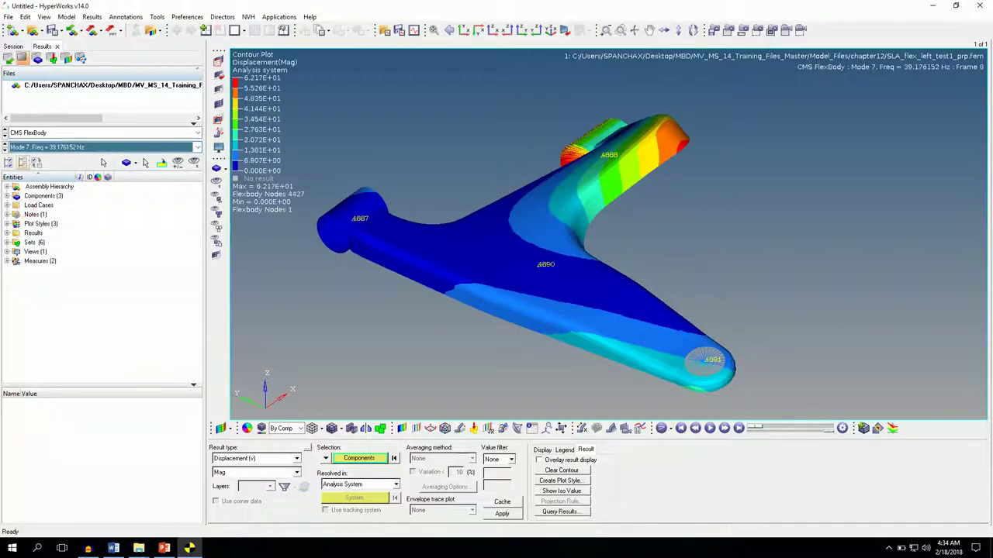
click(667, 428)
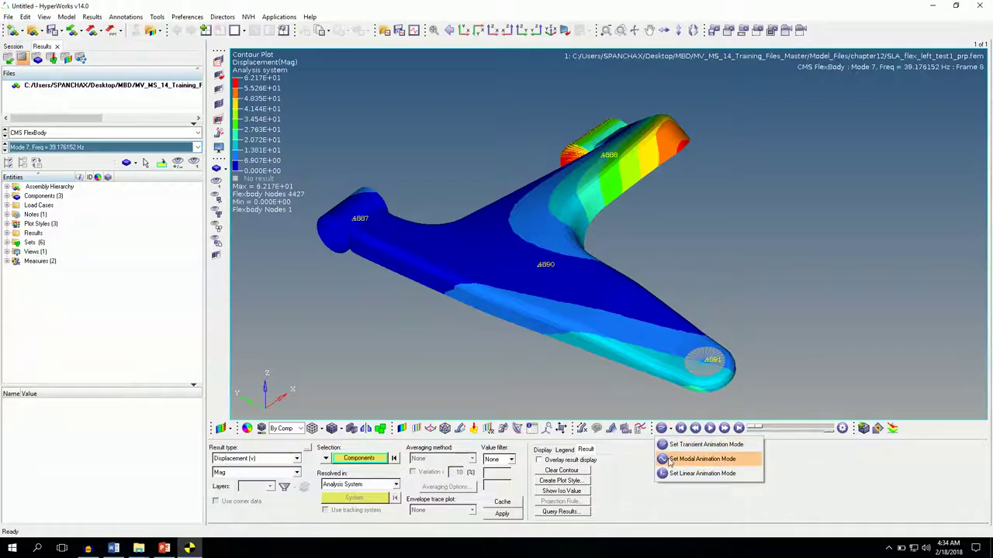
click(682, 460)
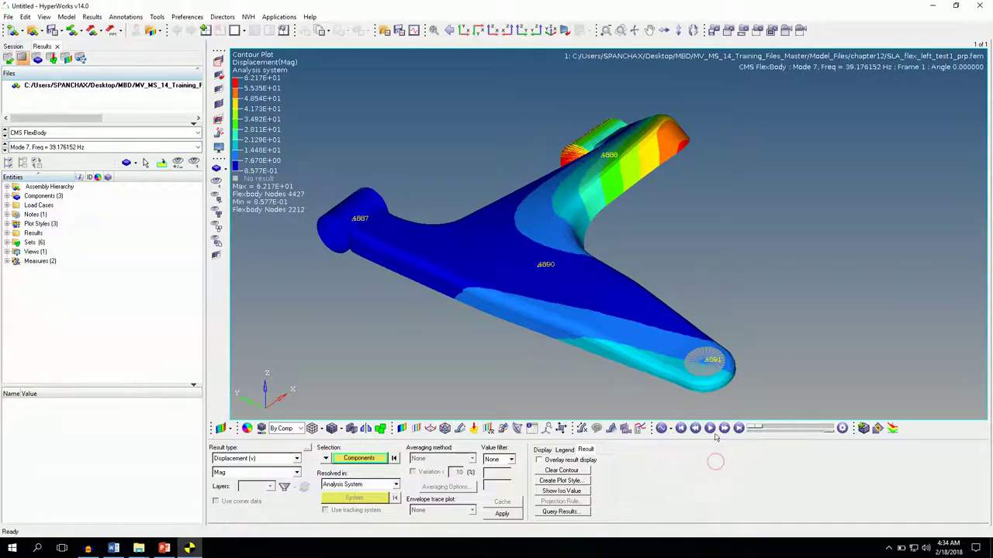
click(710, 429)
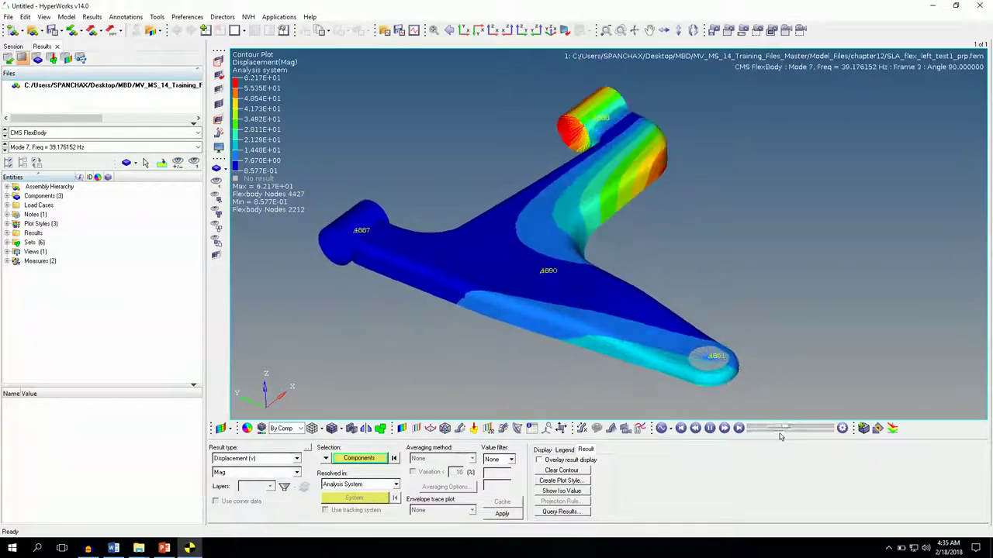
ctrl+drag(682, 325, 698, 133)
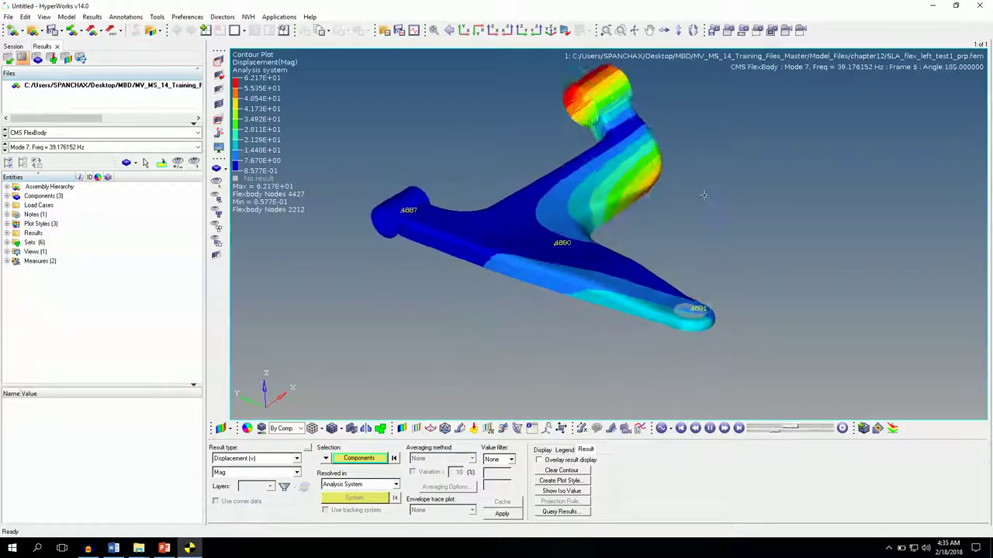
click(709, 430)
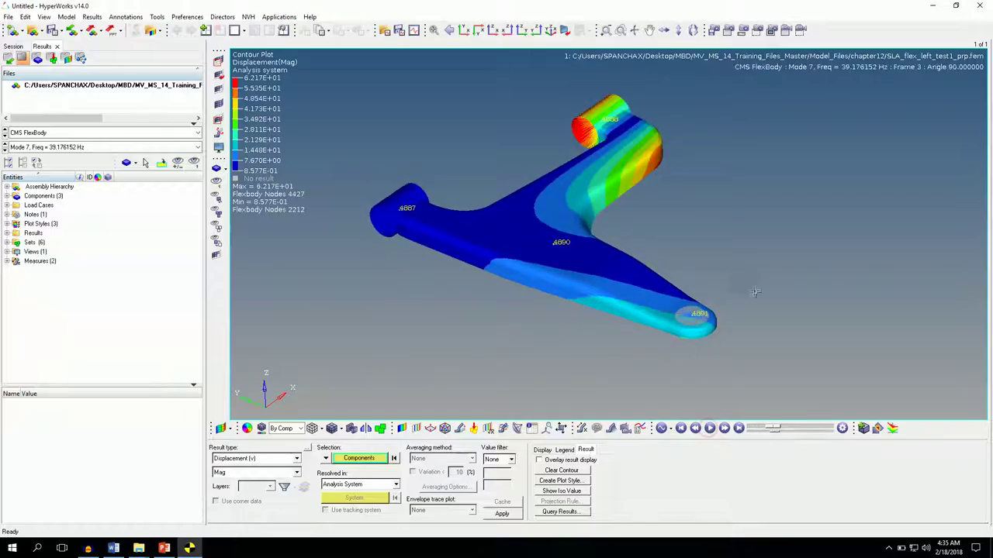
Step: Switch back to MotionView and reopen the FlexBodyPrep dialog
click(220, 428)
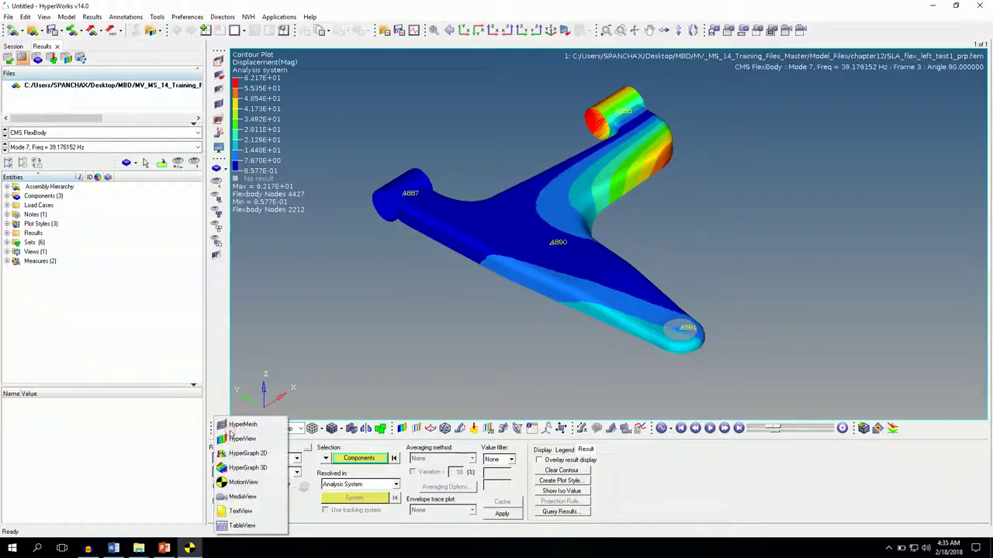
click(226, 481)
click(501, 311)
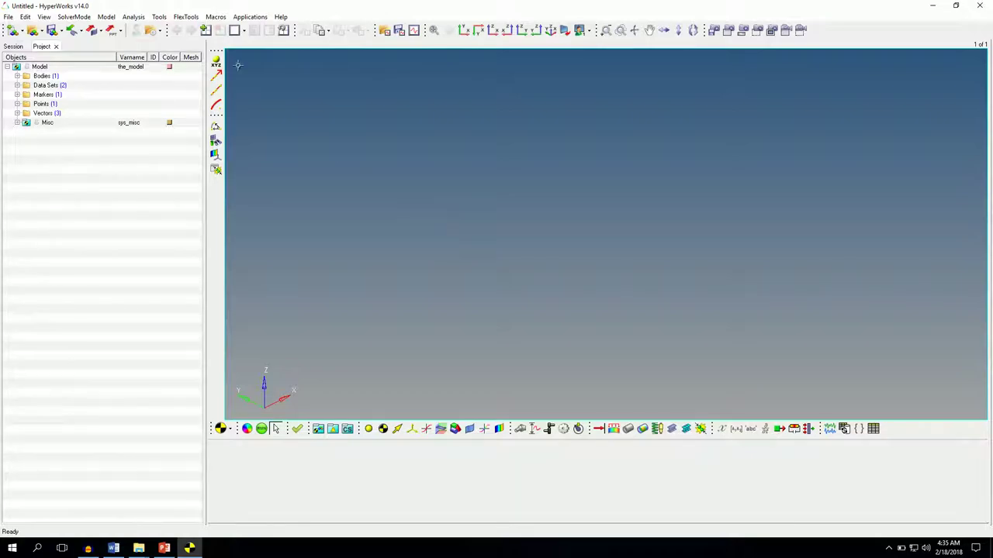
click(186, 18)
click(194, 28)
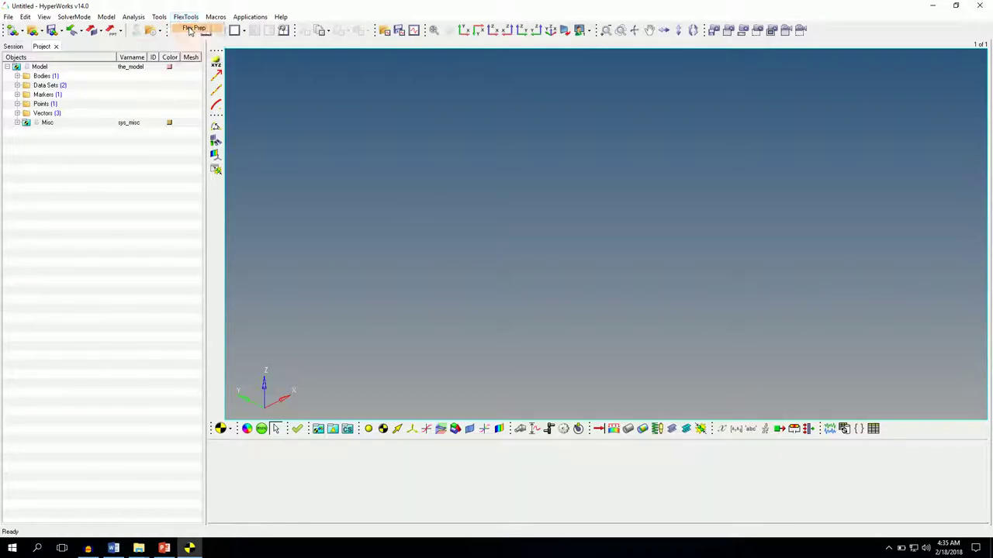
drag(169, 43, 478, 86)
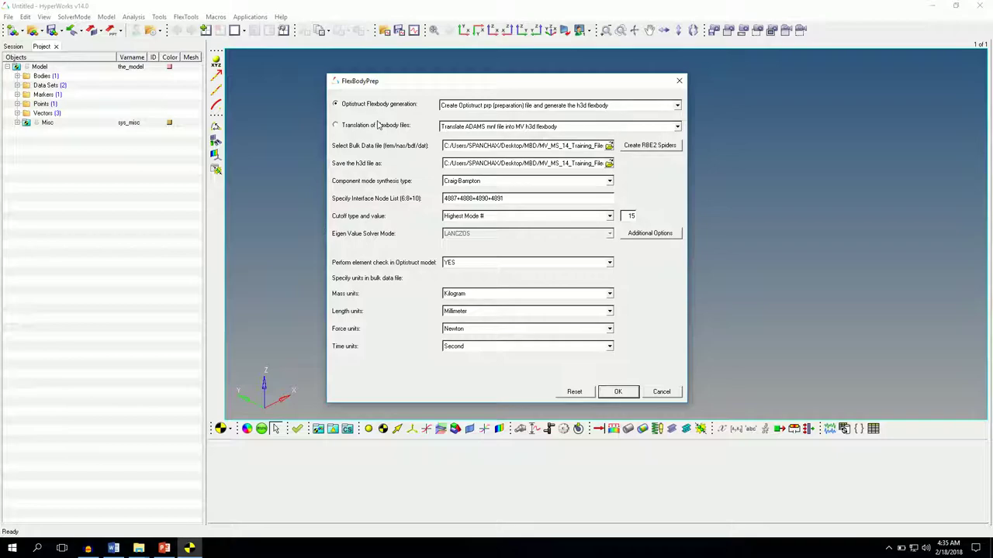
Step: Set the flexbody file translation to mirror an existing h3d flexbody
click(336, 126)
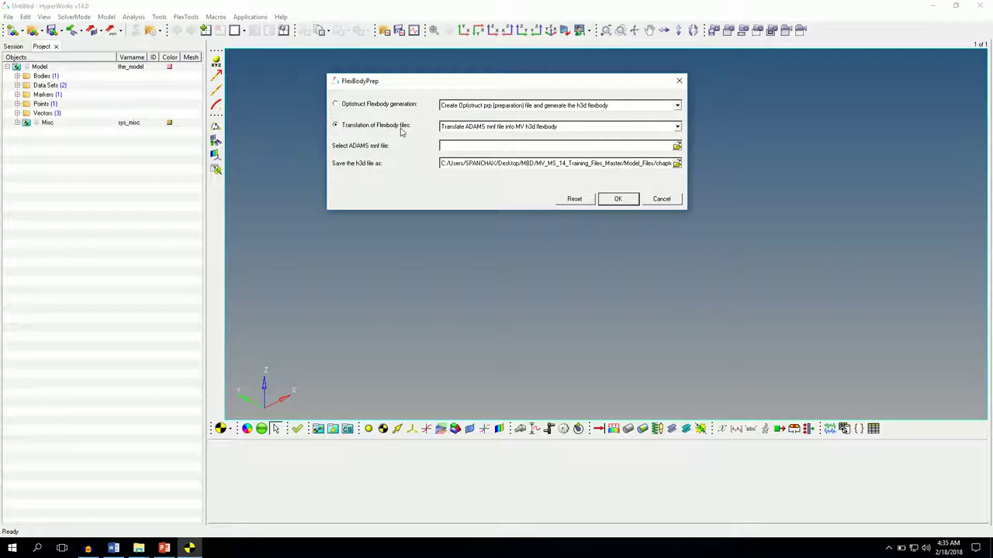
click(500, 127)
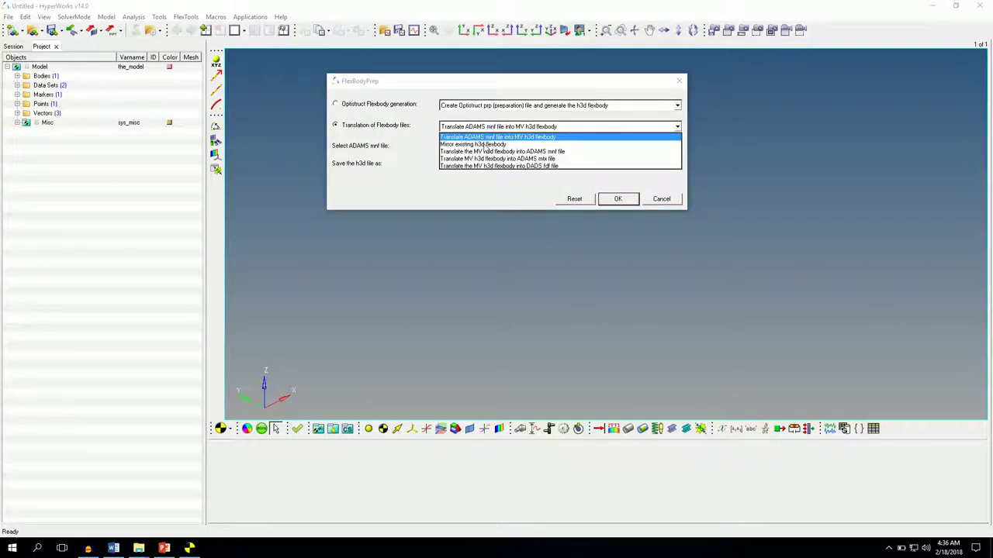
click(485, 144)
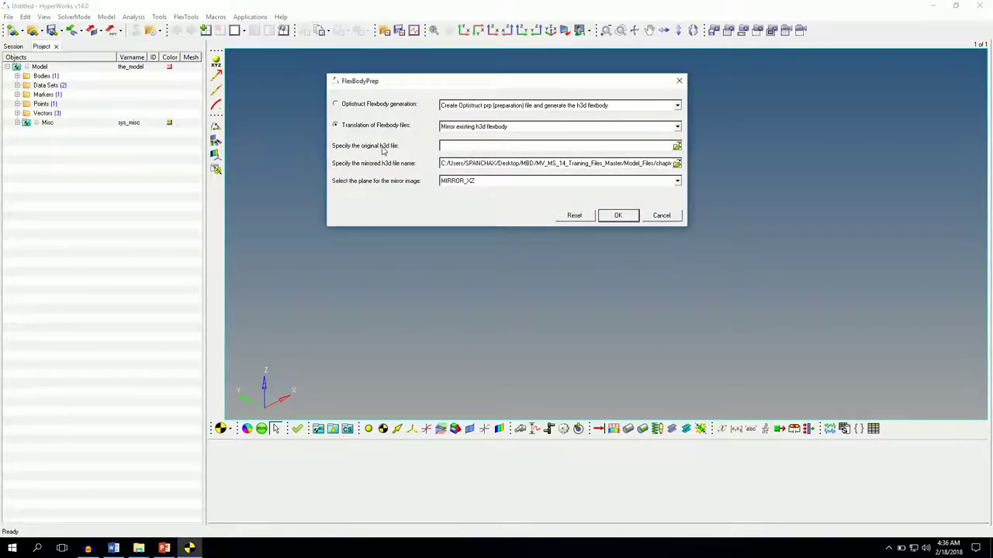
Step: Choose sla_flex_left_test1.h3d from the chapter12 model files folder as the original h3d file
click(677, 148)
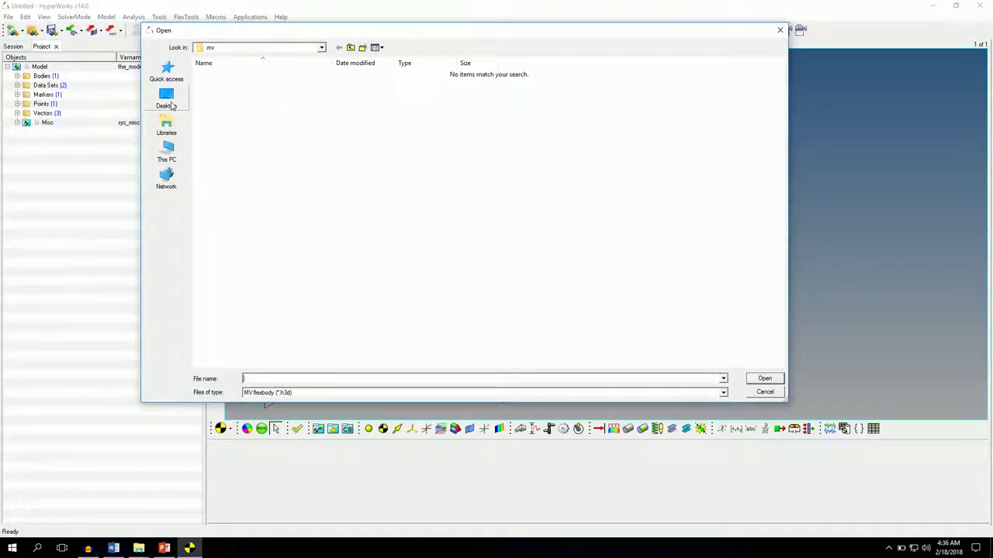
click(167, 101)
double_click(672, 104)
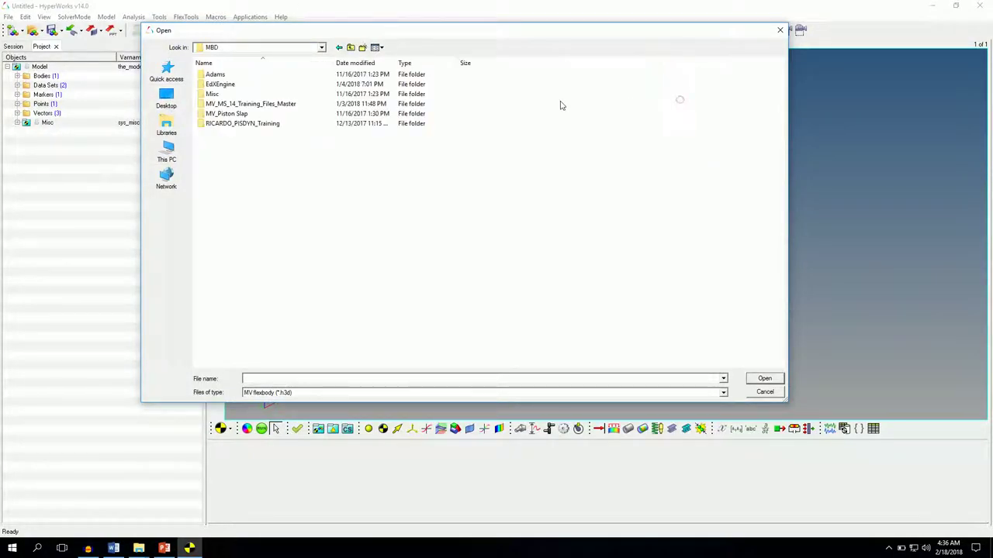
double_click(221, 85)
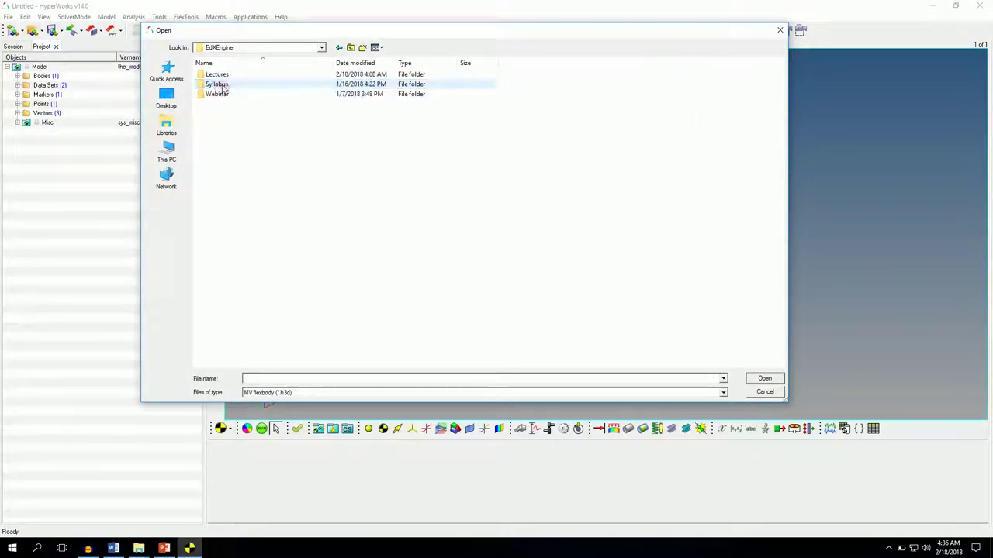
click(350, 48)
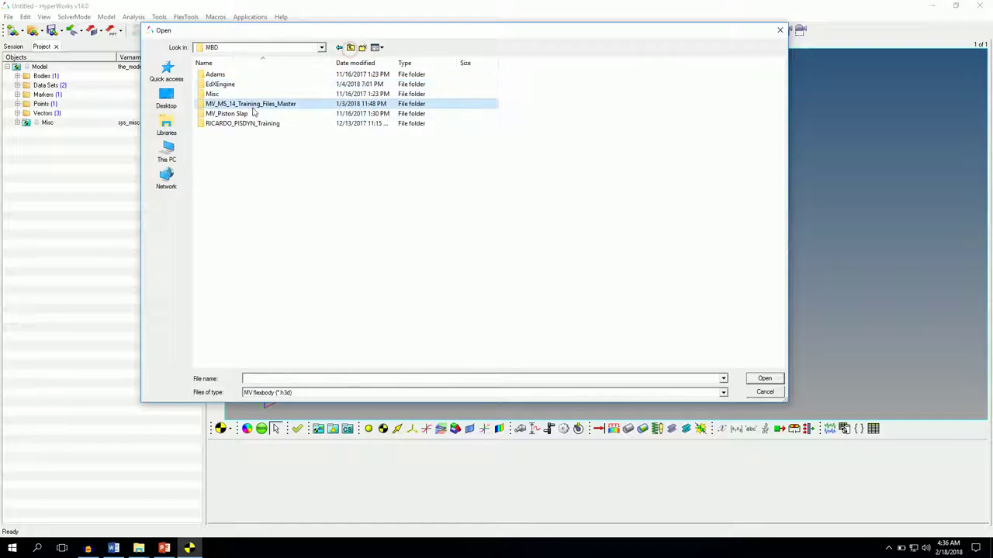
double_click(252, 107)
click(223, 97)
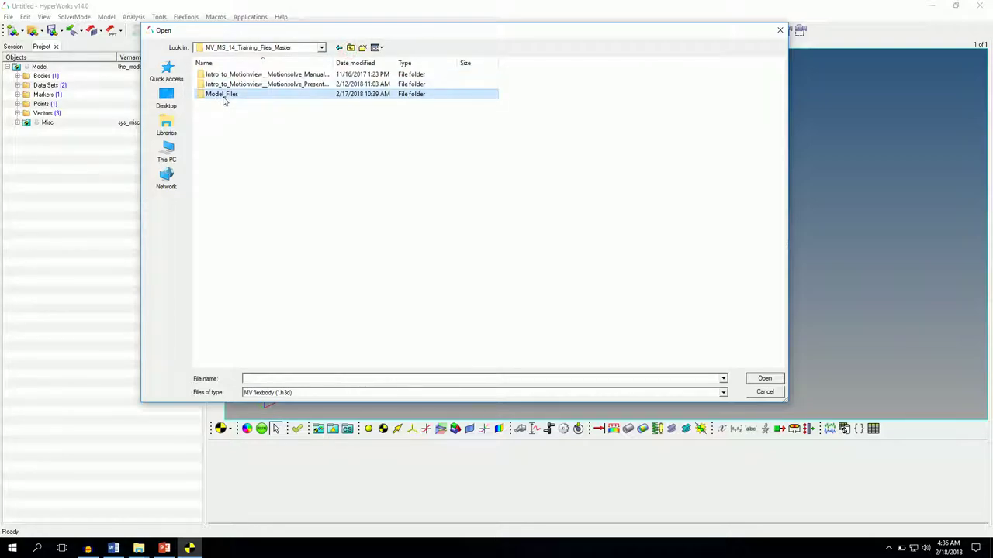
double_click(223, 95)
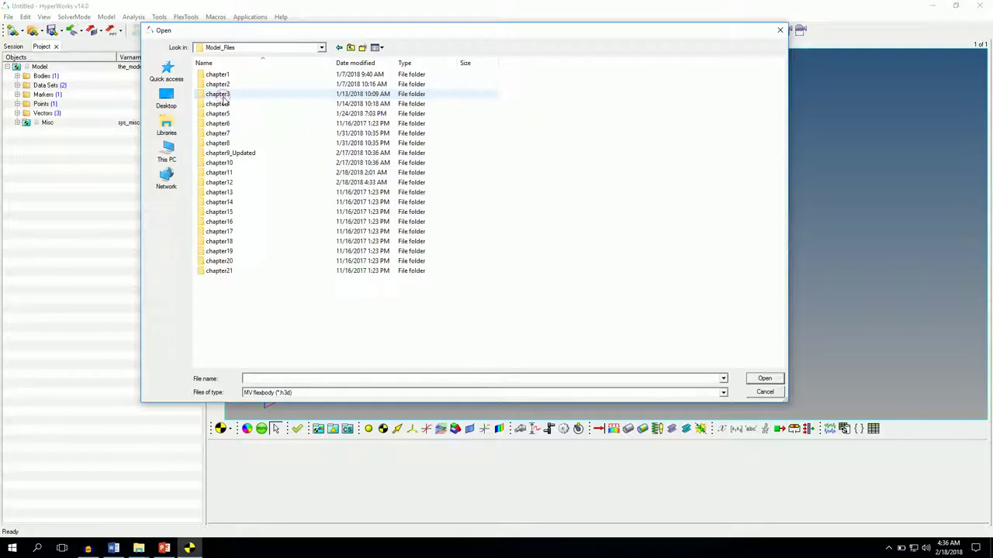
double_click(229, 185)
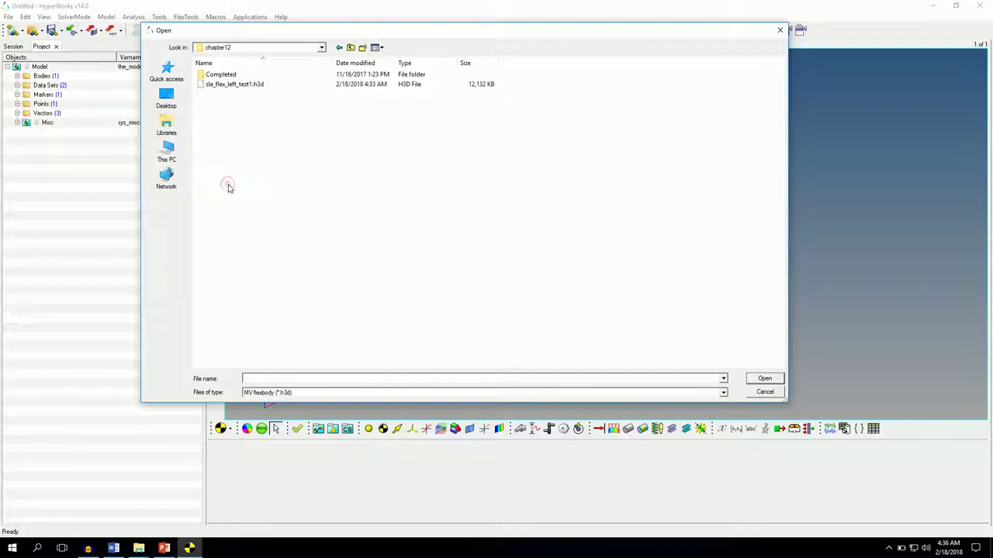
click(257, 86)
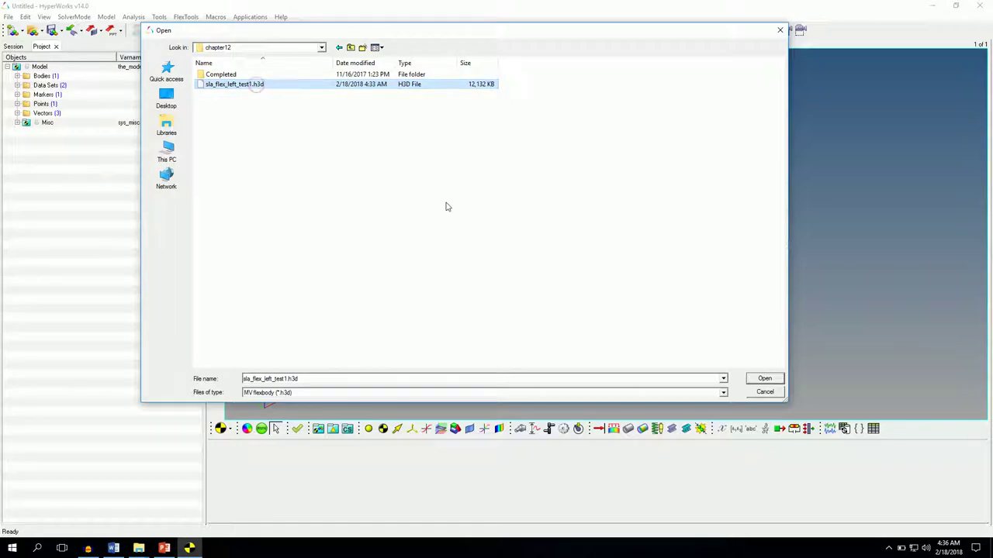
click(764, 378)
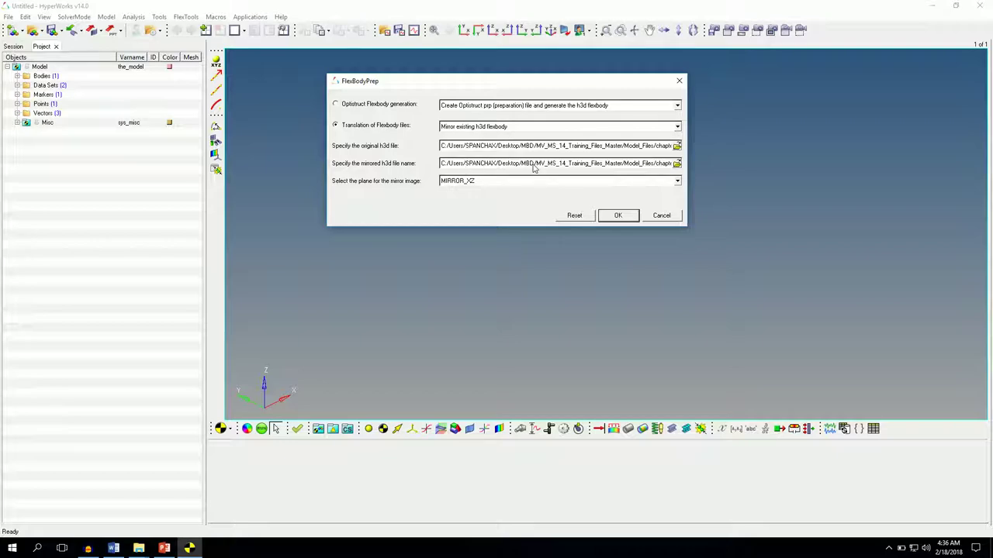
Step: Specify the mirrored h3d file in the chapter12 folder, reusing the original file's name with "left" replaced by "right"
click(677, 164)
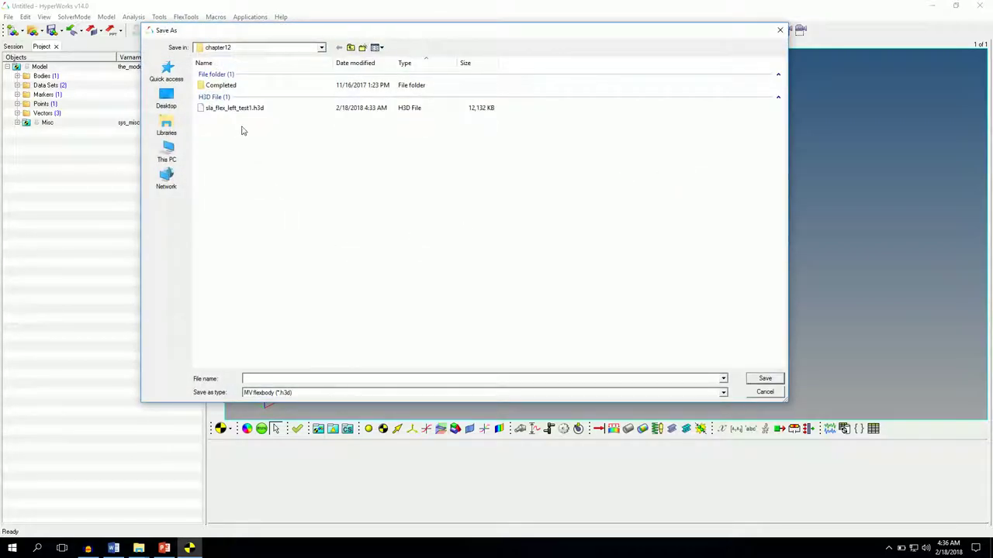
click(234, 109)
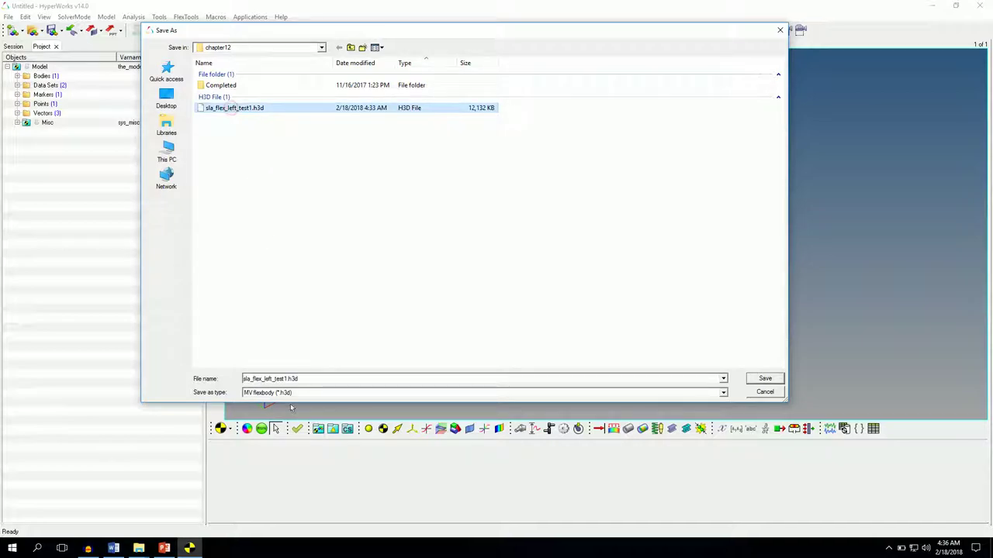
double_click(270, 379)
click(270, 379)
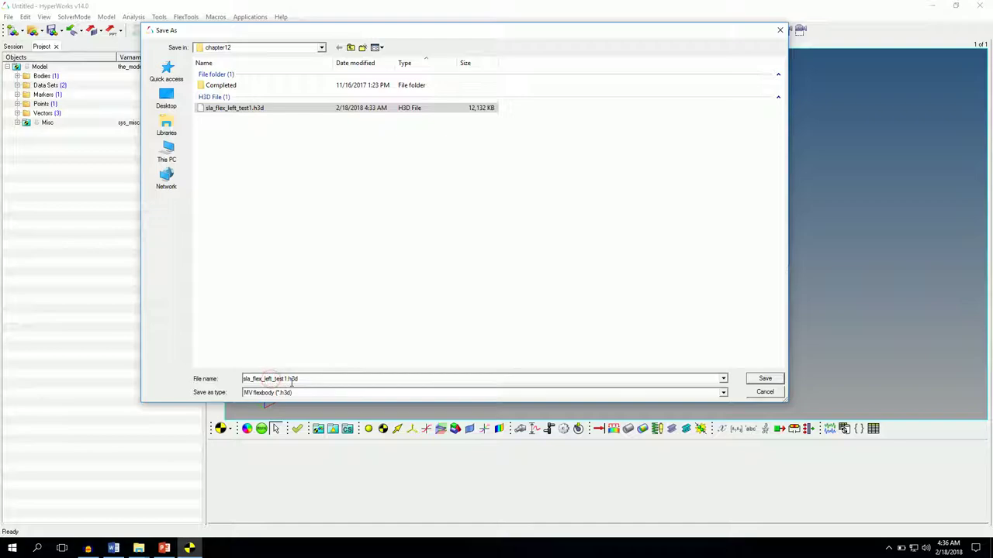
key(BackSpace)
key(BackSpace)
key(BackSpace)
key(BackSpace)
text(right)
click(773, 379)
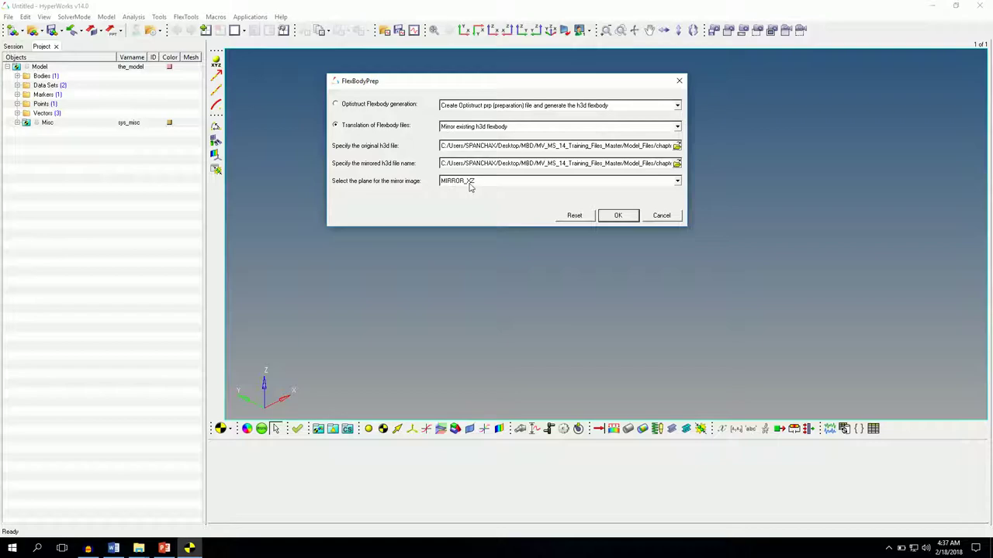
Step: Generate the mirrored flexbody about the MIRROR_XZ plane, review the translation output and close it
click(621, 217)
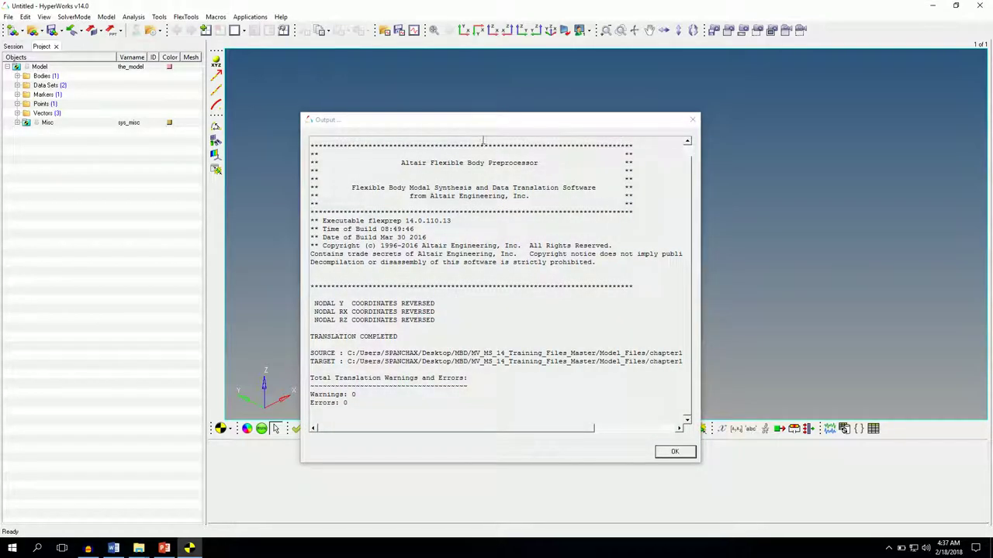
drag(470, 122, 470, 101)
drag(692, 250, 687, 277)
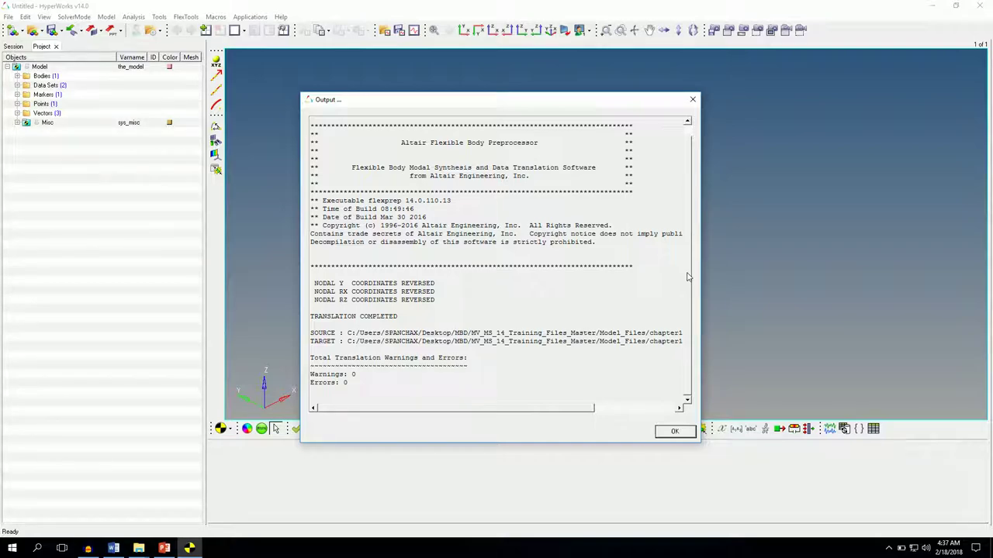
click(674, 432)
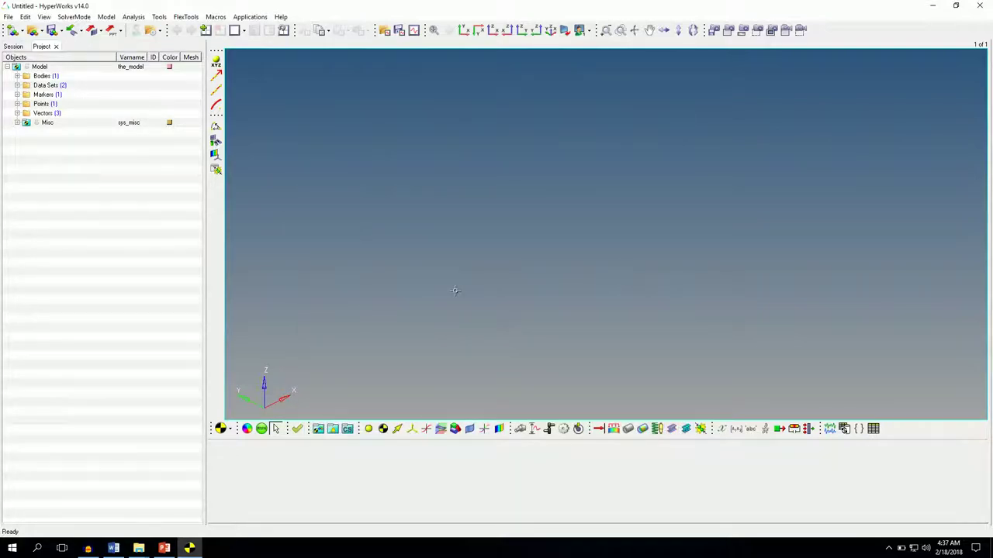
Step: Start the Assembly Wizard for a front end of vehicle model with no driveline
click(105, 18)
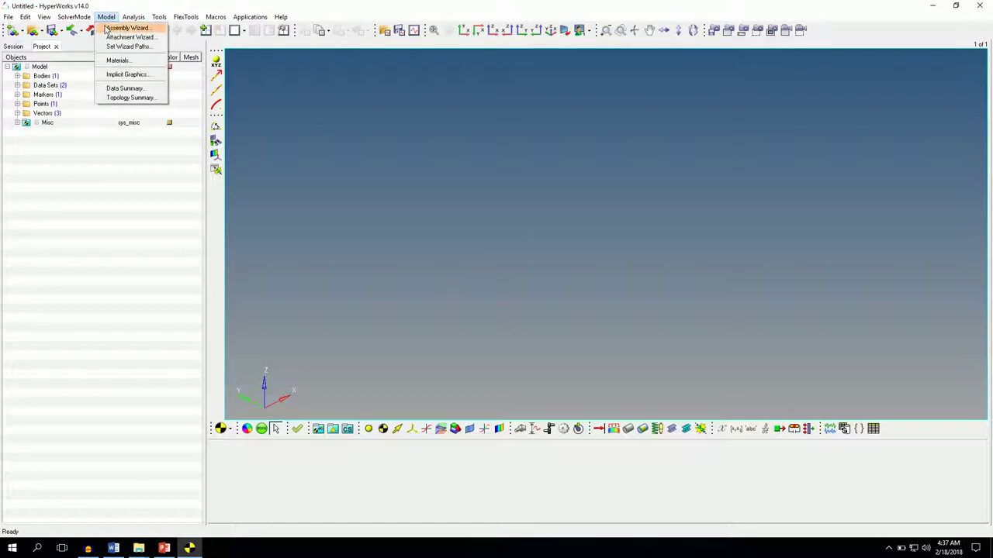
click(109, 28)
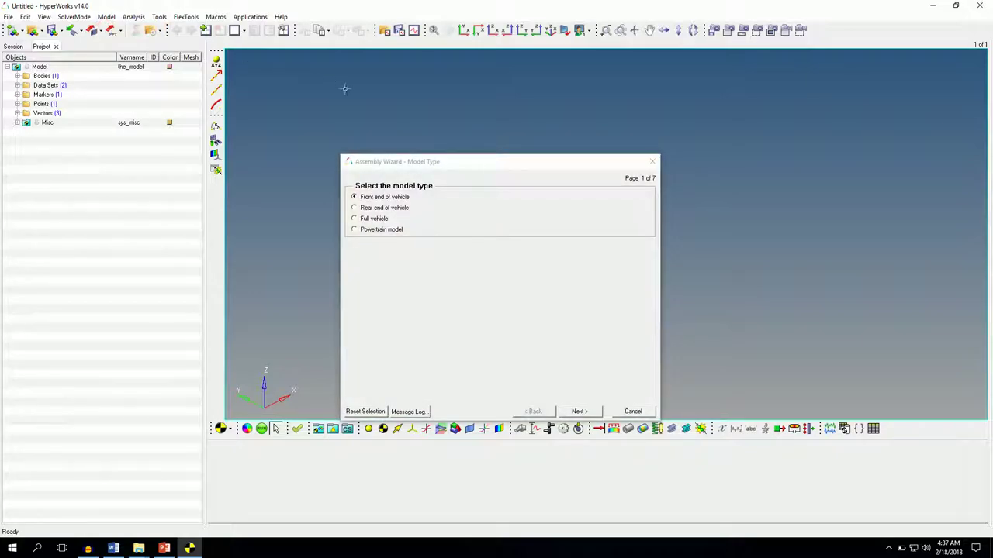
drag(452, 162, 457, 129)
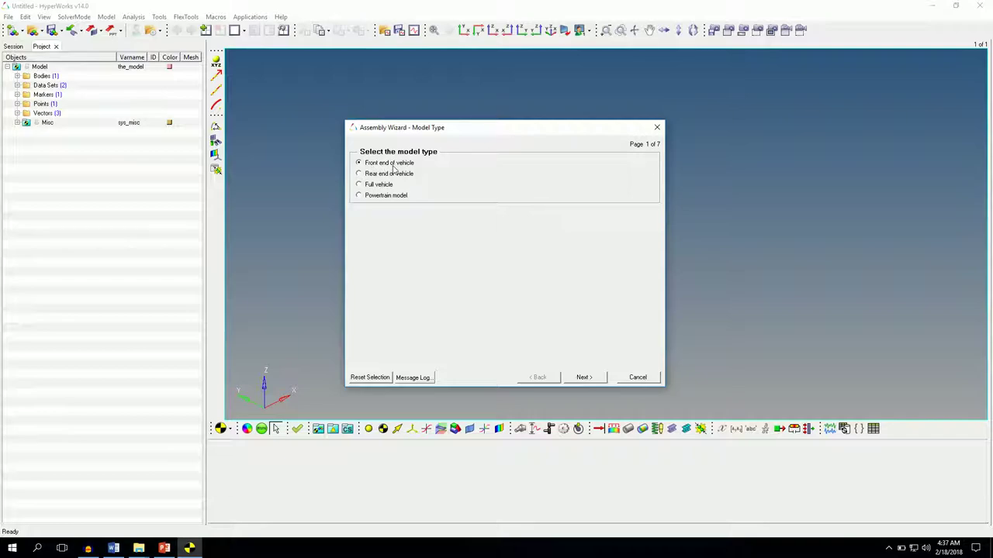
click(587, 378)
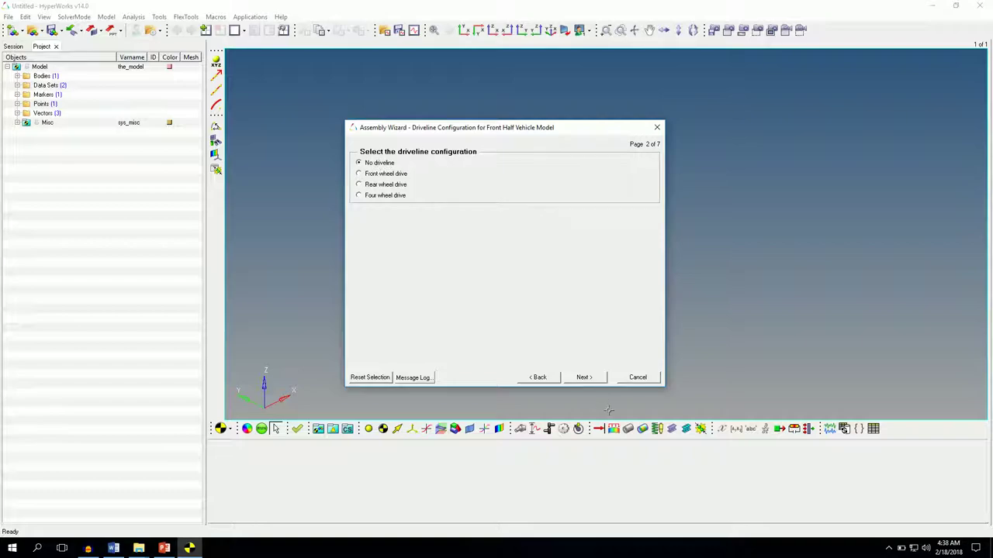
click(584, 378)
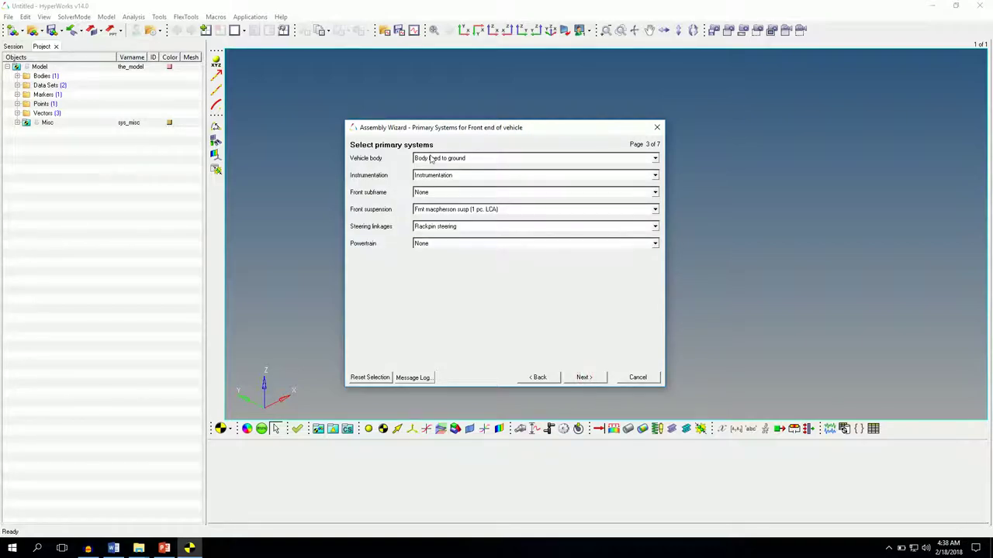
Step: Set the front suspension to Frnt SLA susp (1 pc. LCA) in the primary systems
click(423, 211)
click(434, 234)
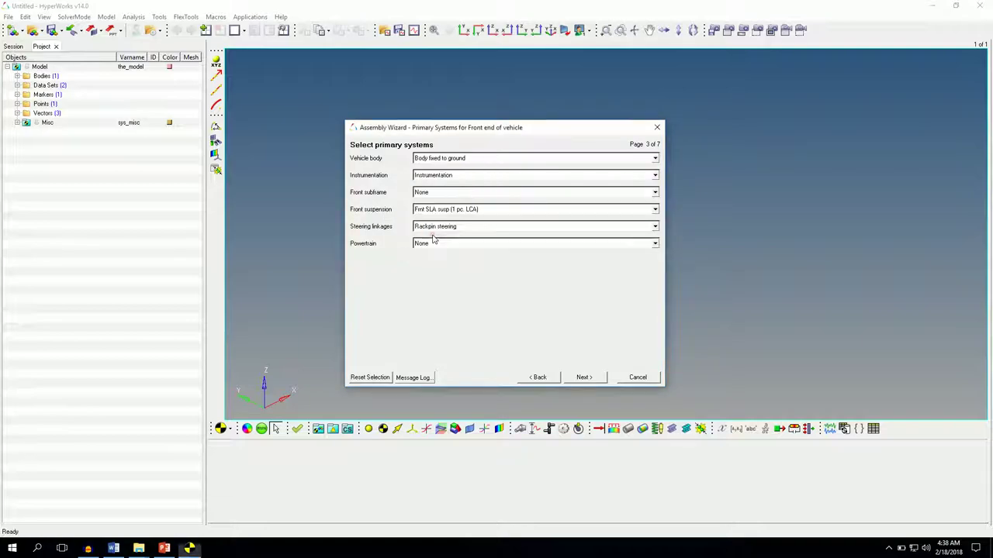
click(476, 211)
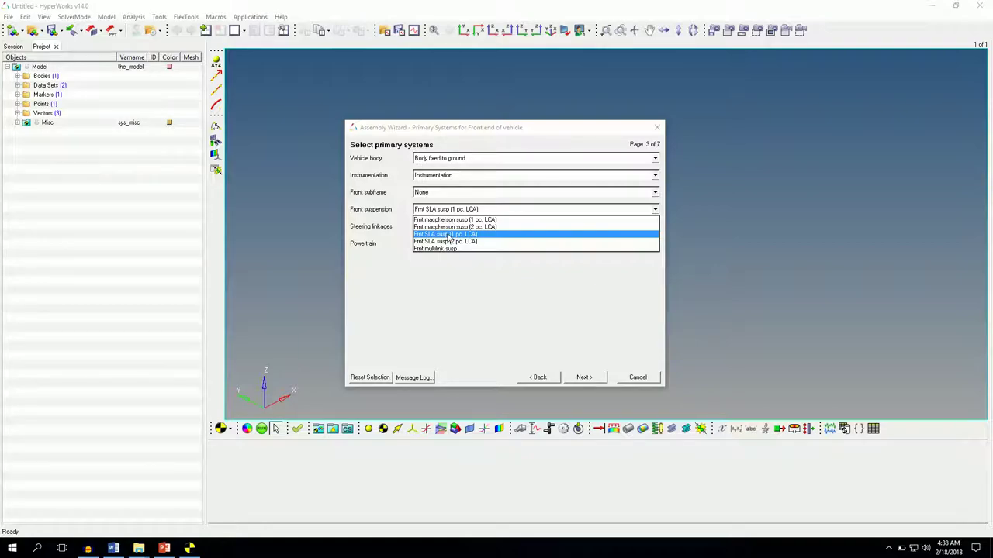
click(483, 313)
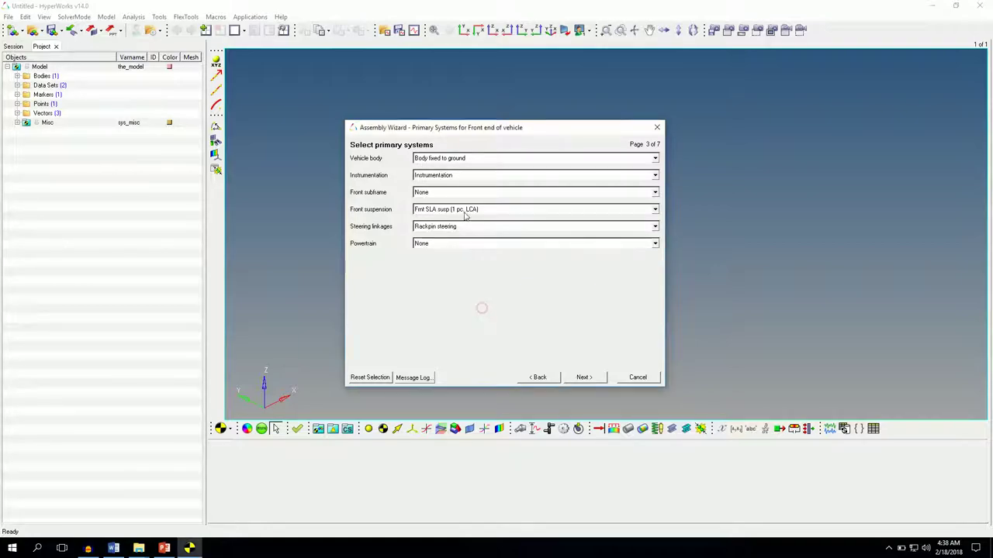
Step: Accept the remaining system defaults to load the front-end model, and finish the attachments with Compliant set to Yes
click(583, 377)
click(584, 377)
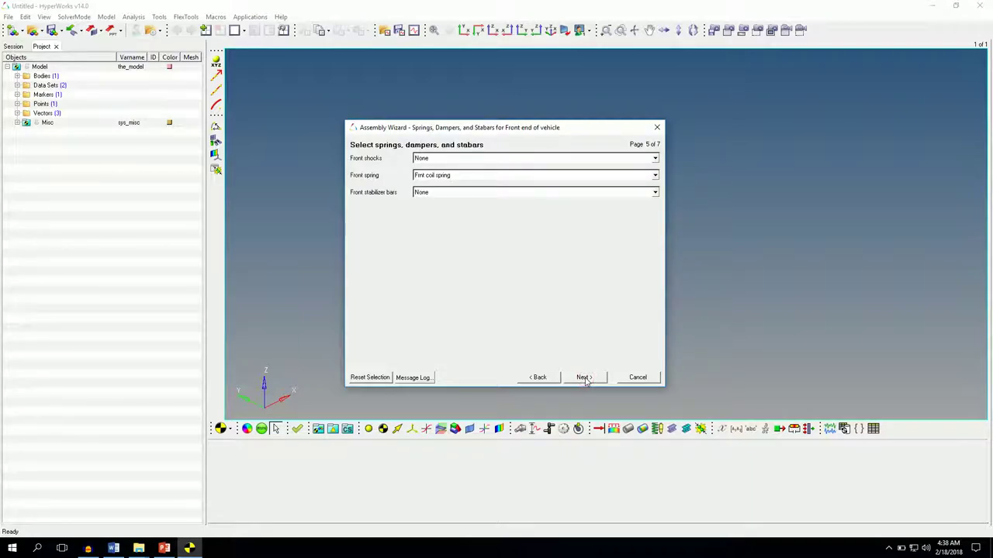
click(583, 377)
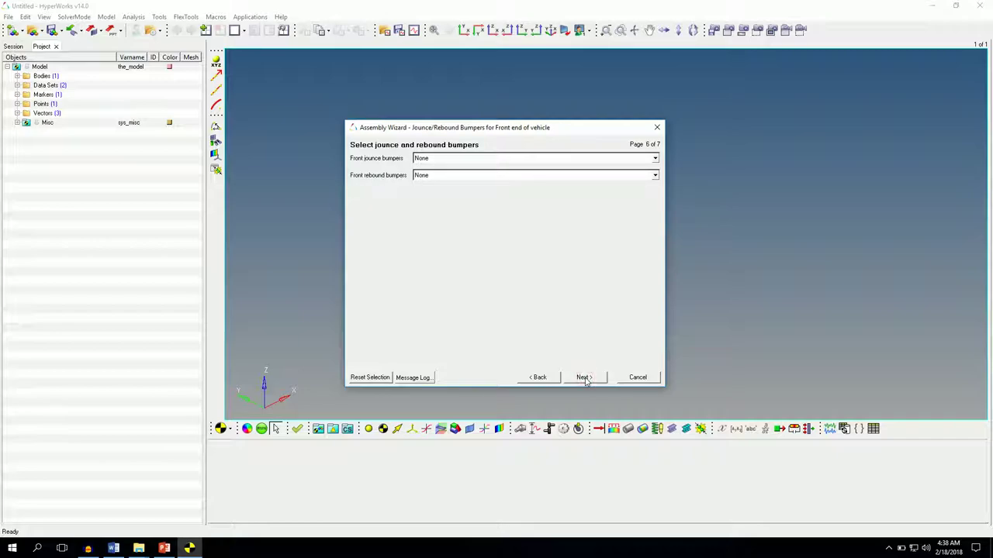
click(583, 378)
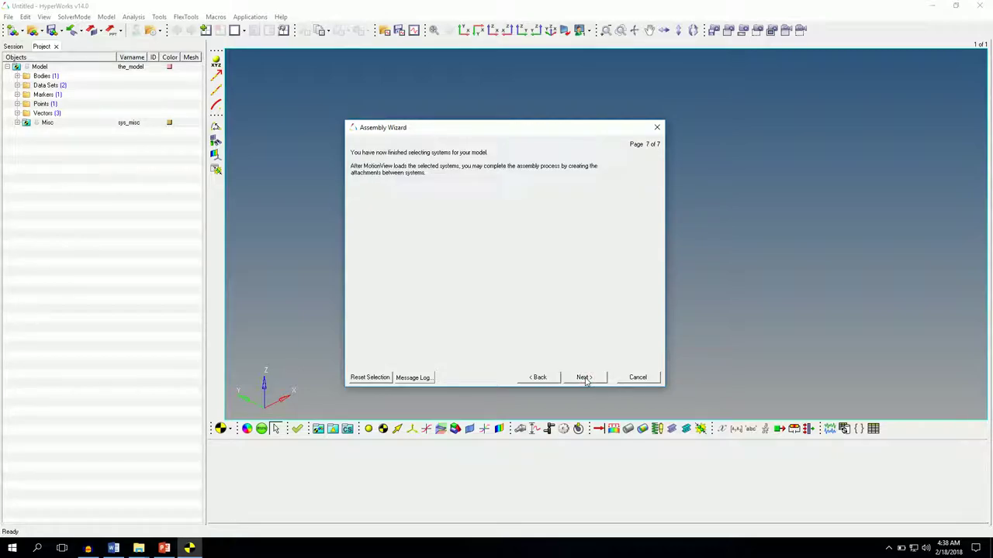
click(586, 378)
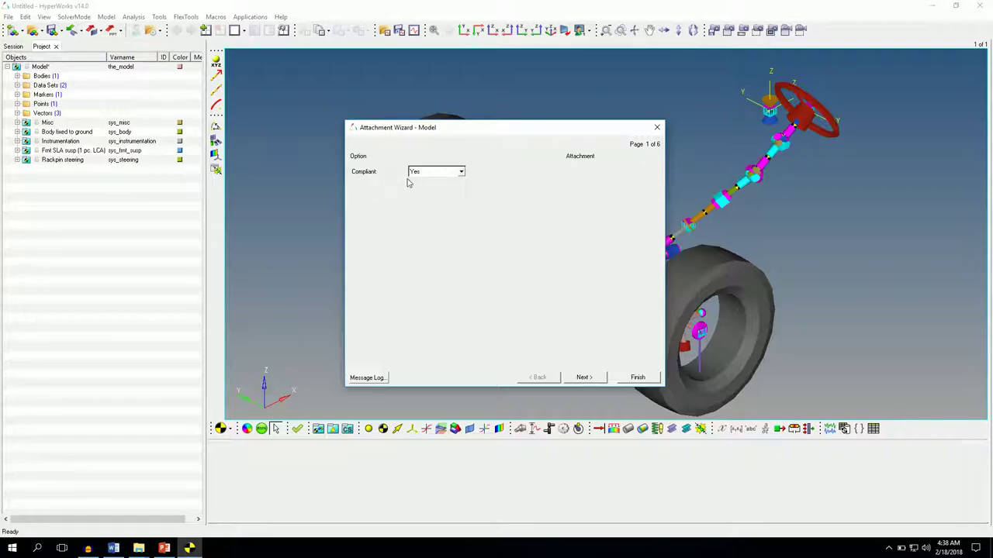
click(637, 377)
Step: Examine the lower control arms of the assembled front suspension from several angles
ctrl+drag(477, 315, 567, 311)
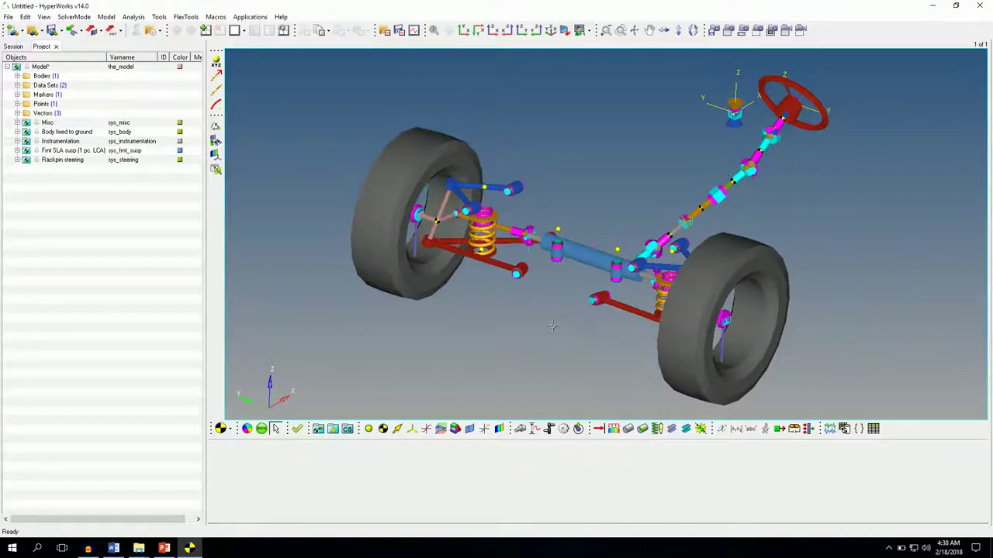
mouse_move(568, 363)
ctrl+mouse_down()
mouse_move(589, 359)
mouse_move(579, 328)
mouse_move(534, 262)
ctrl+mouse_up()
scroll(534, 263, up, 5)
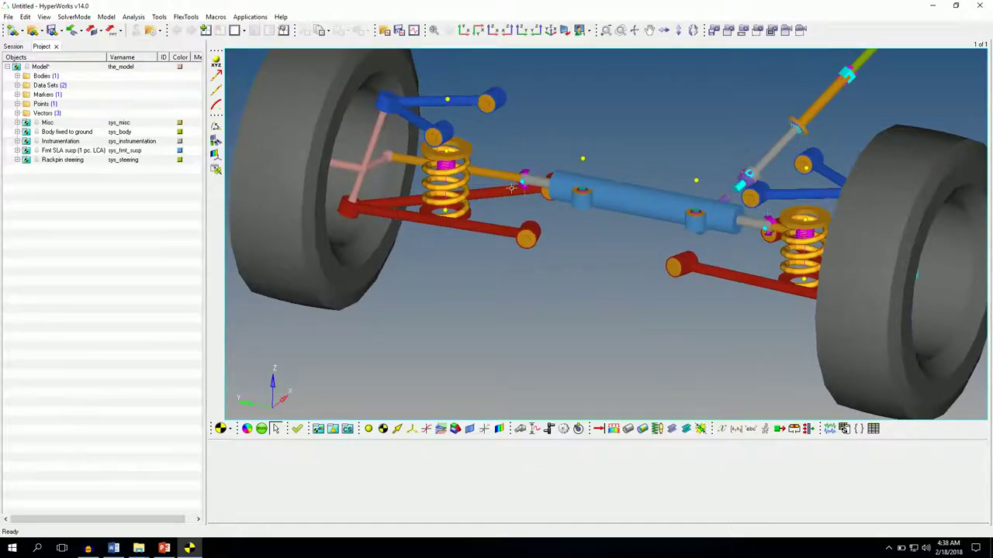
mouse_move(504, 230)
ctrl+mouse_down()
mouse_move(414, 286)
mouse_move(530, 273)
mouse_move(567, 279)
mouse_move(507, 247)
ctrl+mouse_up()
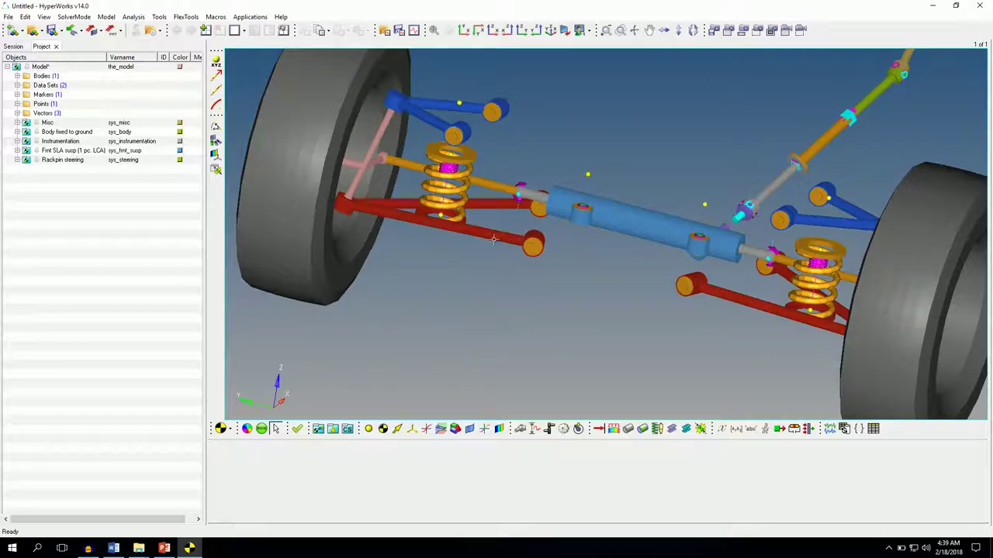
ctrl+drag(340, 232, 342, 253)
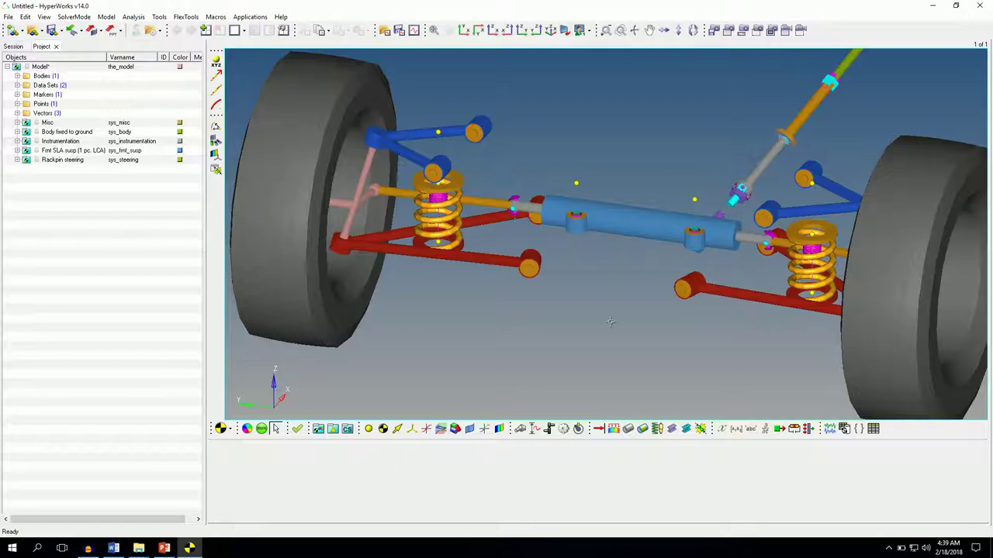
mouse_move(561, 325)
ctrl+mouse_down()
mouse_move(587, 333)
mouse_move(576, 323)
ctrl+mouse_up()
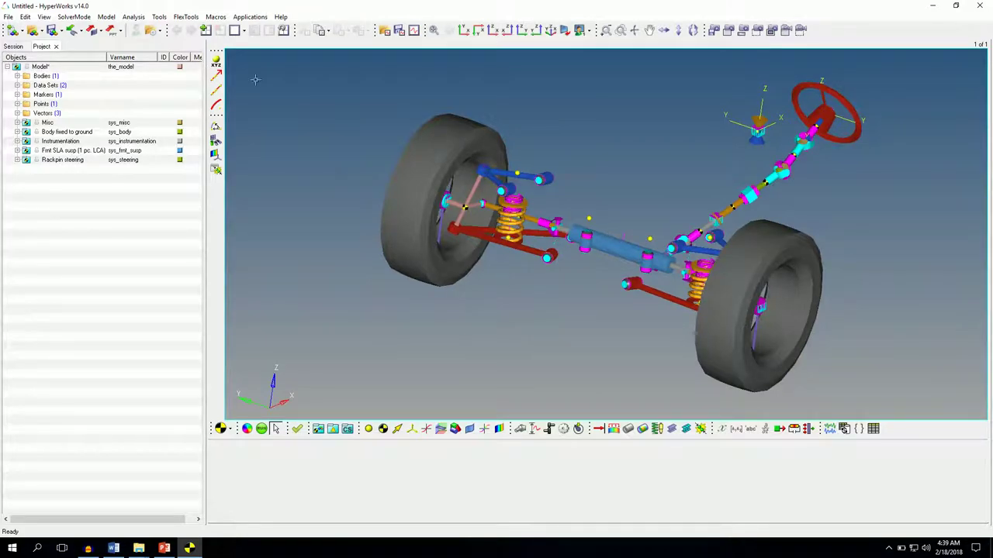
Step: Add a Static Ride Analysis front end task to the model, keeping the default vehicle parameters
click(132, 18)
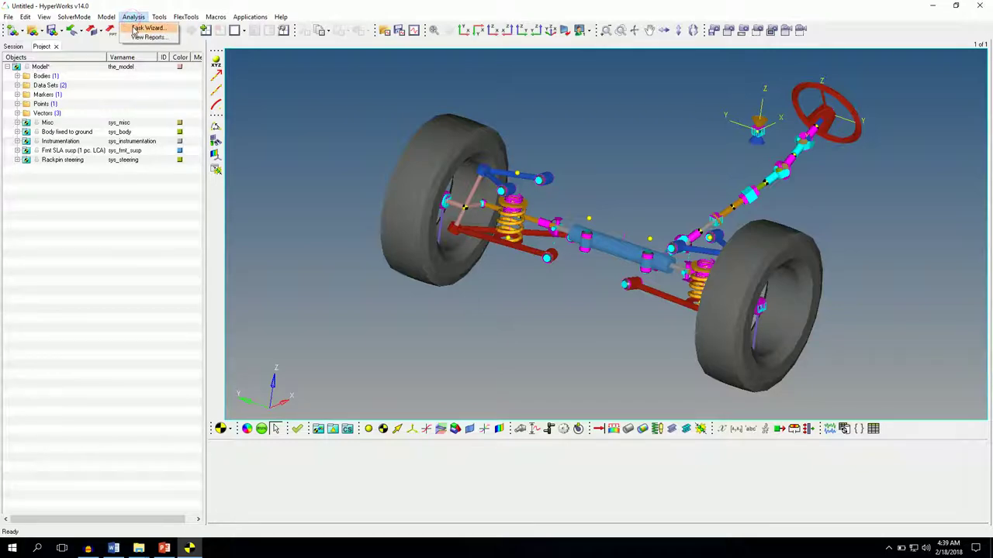
click(137, 29)
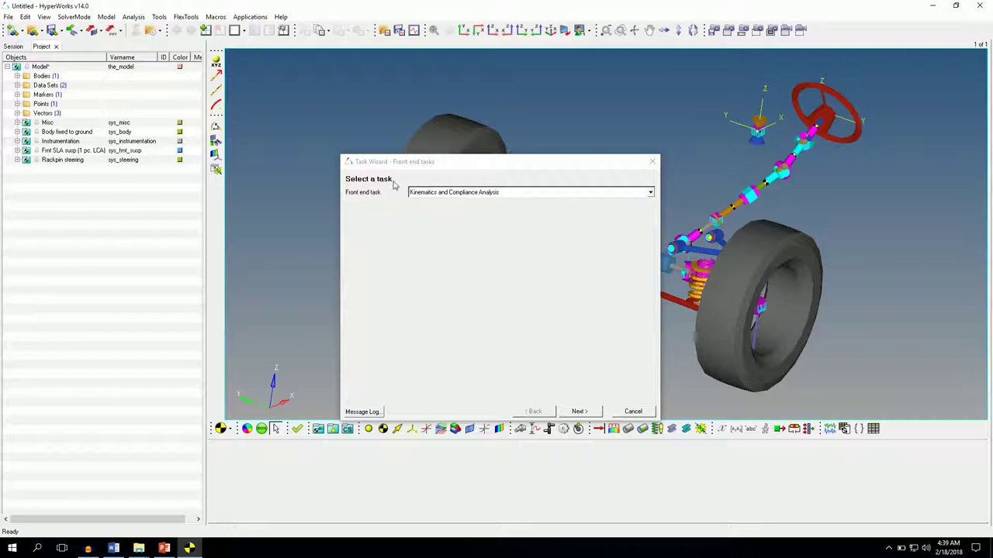
click(439, 194)
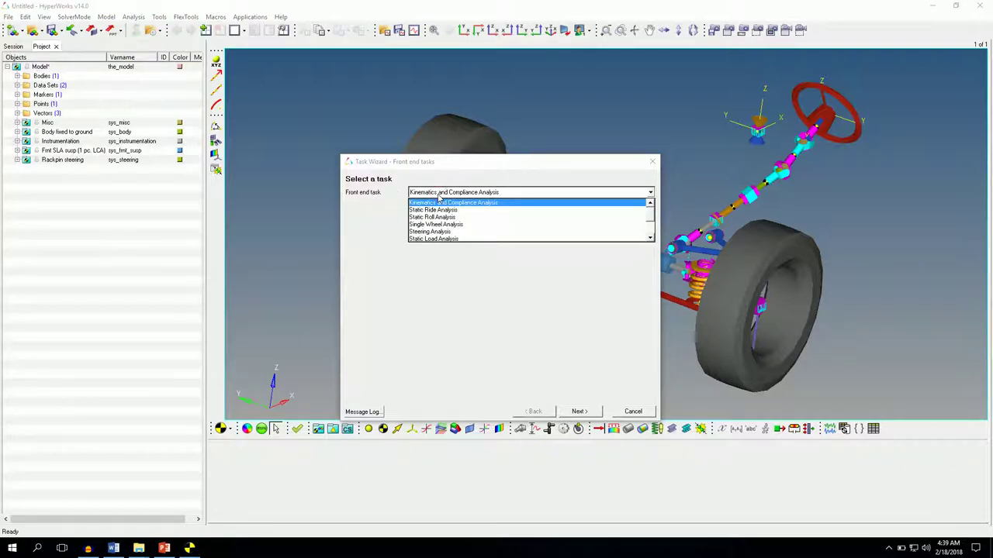
click(425, 210)
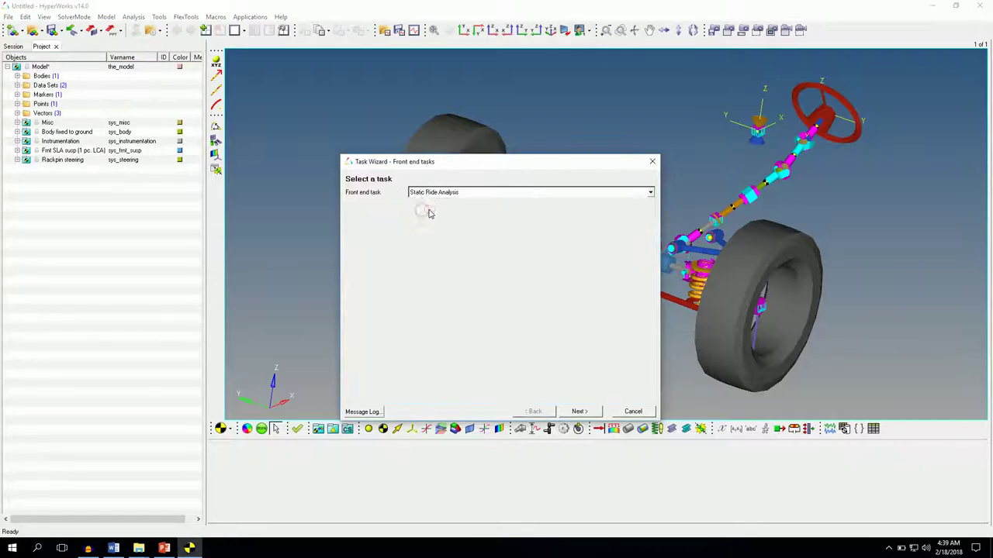
click(578, 411)
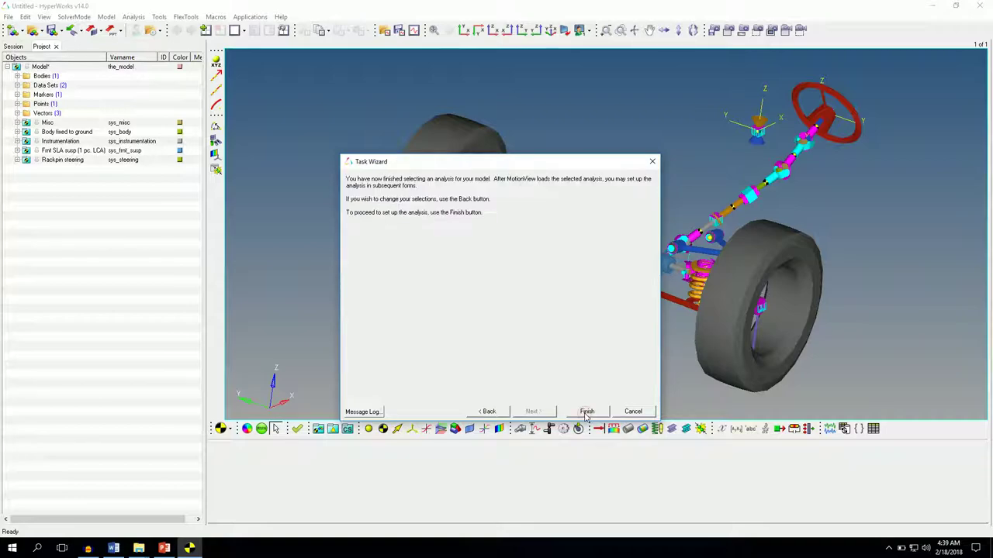
click(586, 414)
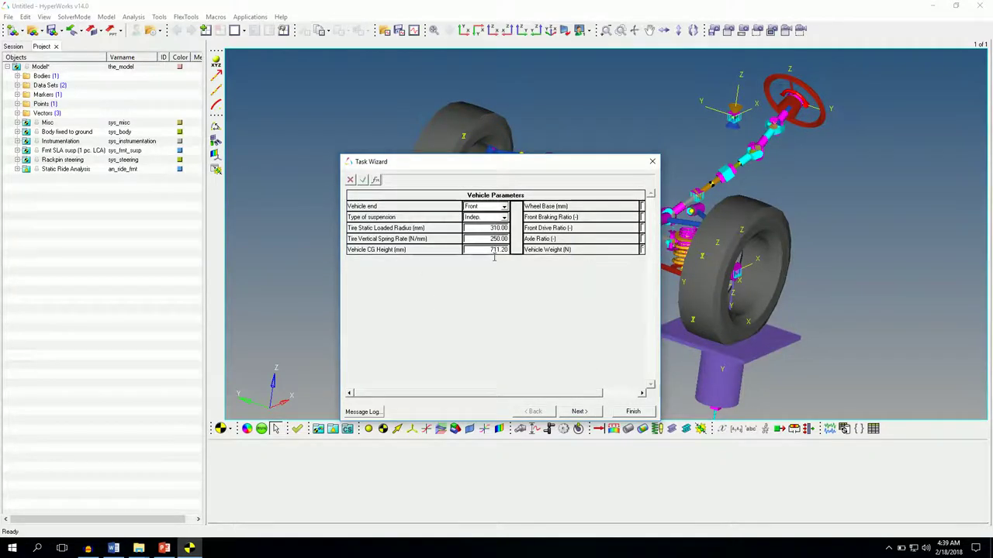
click(578, 412)
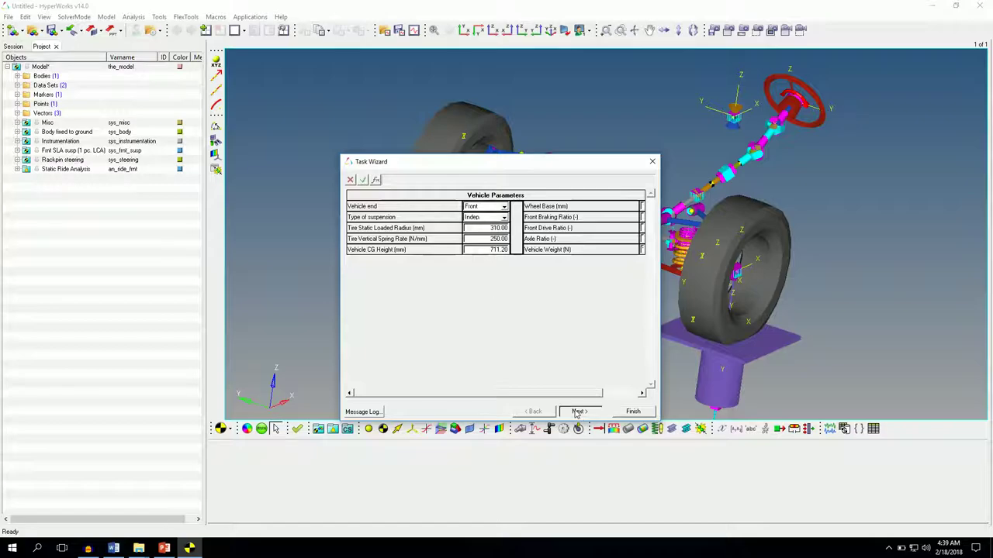
click(632, 412)
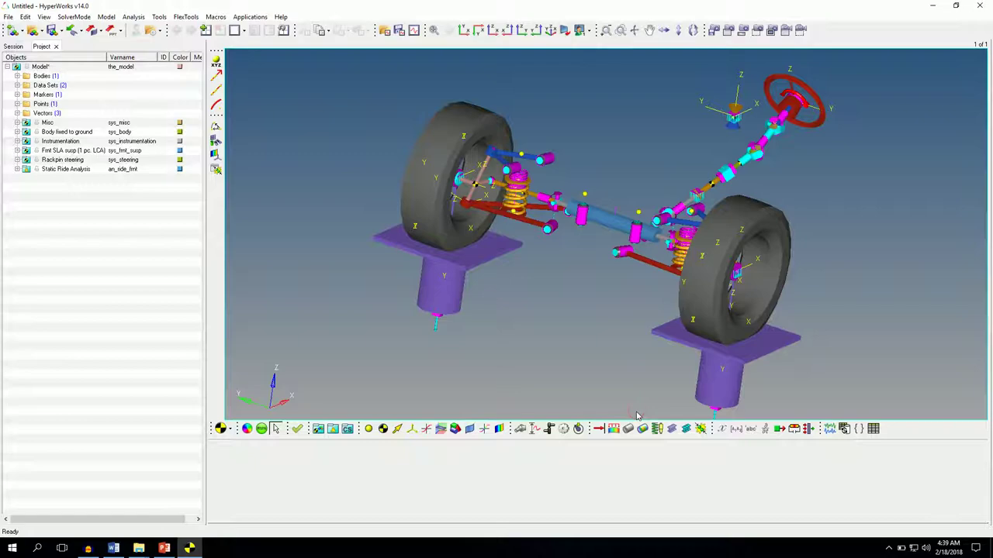
Step: Remove the symmetry of the front SLA suspension's Lwr control arm body, retaining its current values, and make both sides deformable flex bodies
ctrl+drag(581, 355, 563, 299)
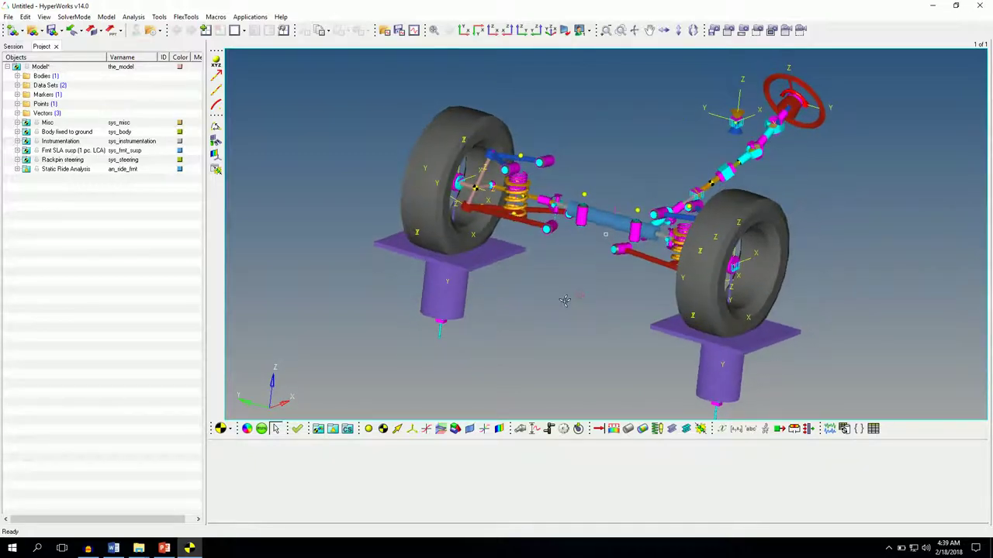
ctrl+drag(469, 297, 593, 347)
ctrl+drag(845, 300, 594, 285)
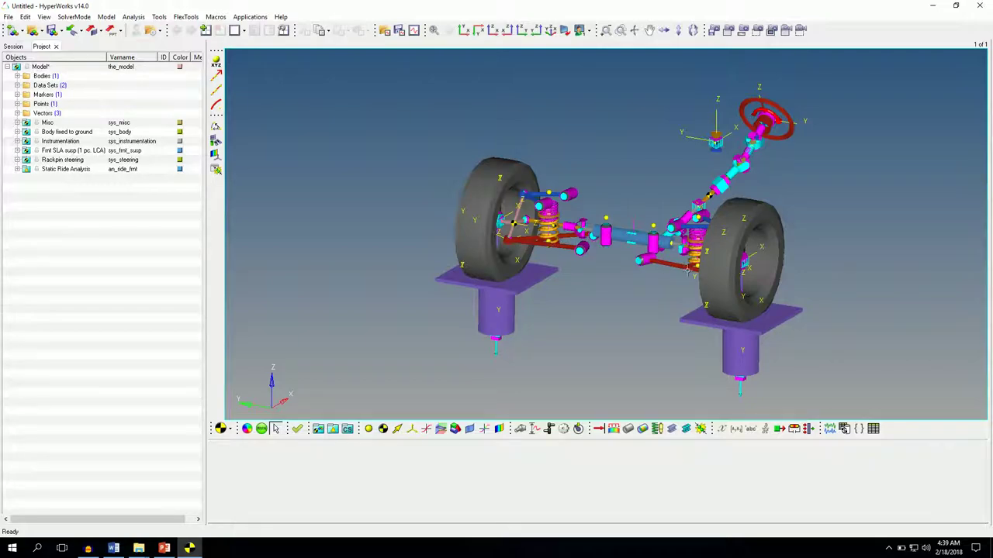
ctrl+drag(593, 318, 615, 334)
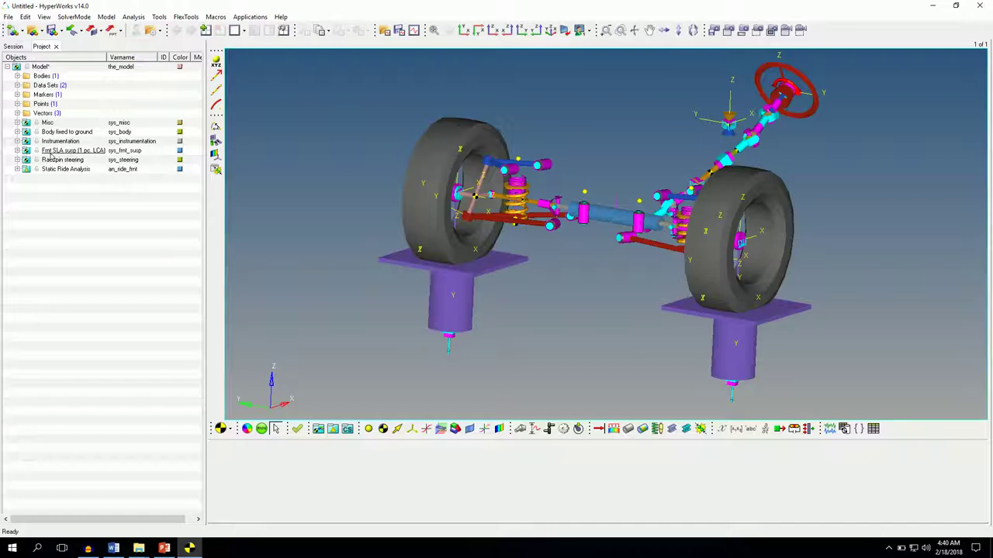
click(17, 151)
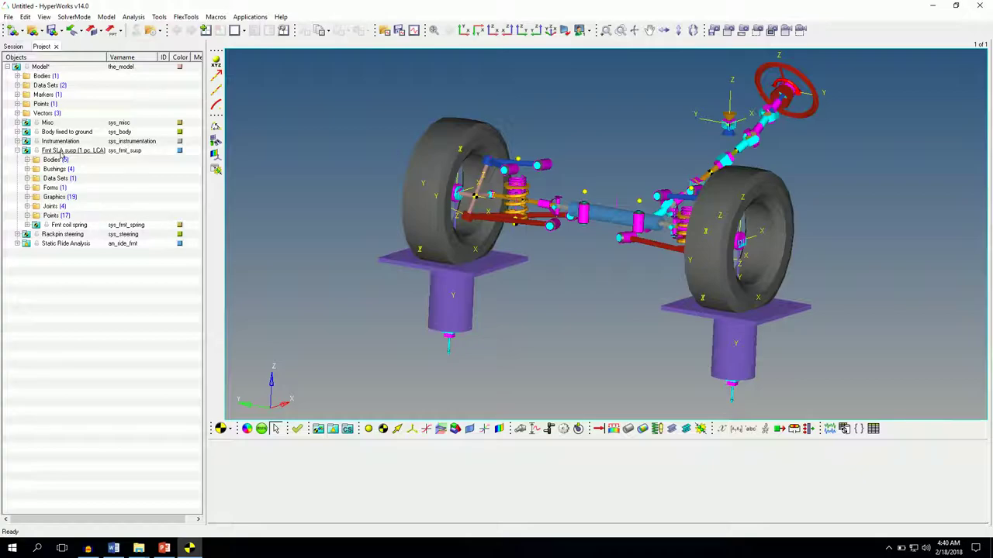
click(27, 160)
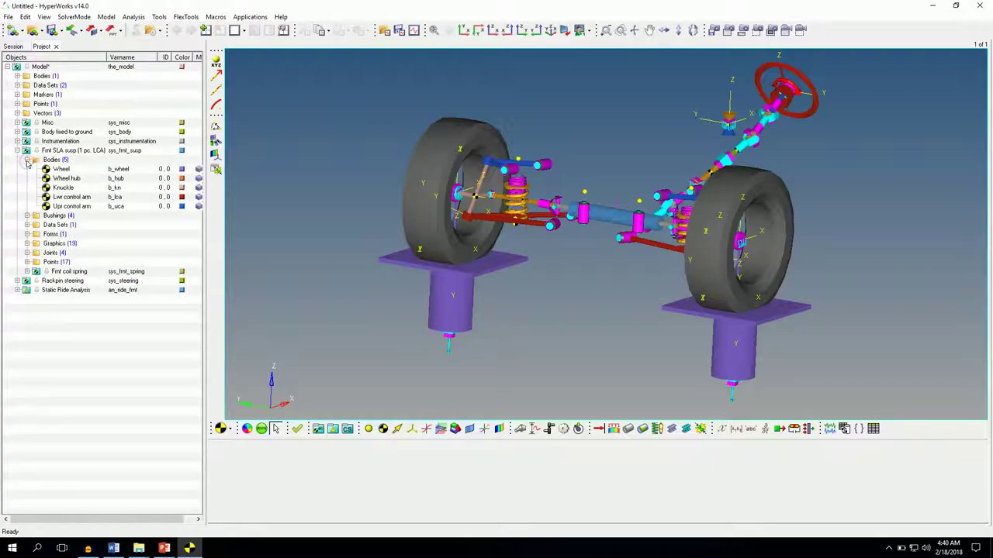
click(66, 199)
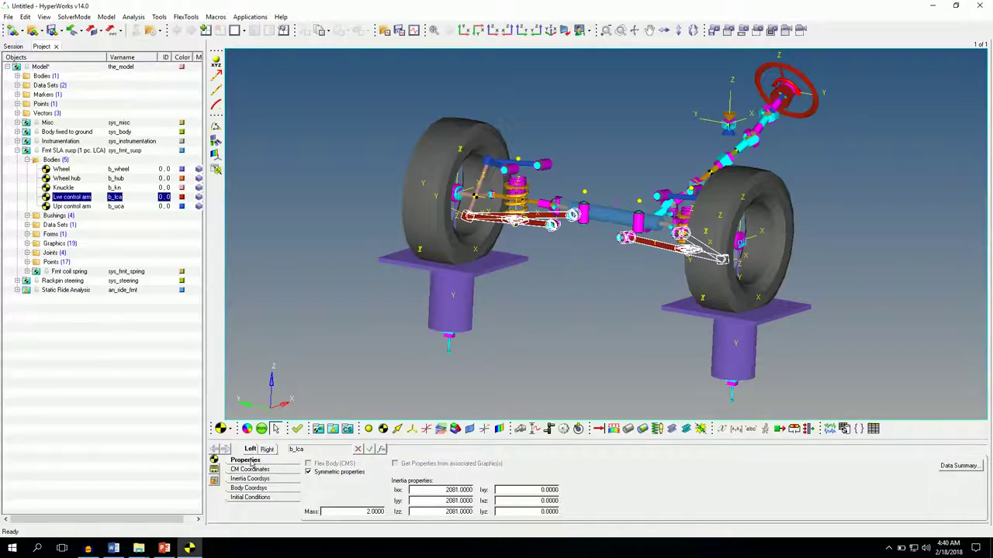
click(308, 473)
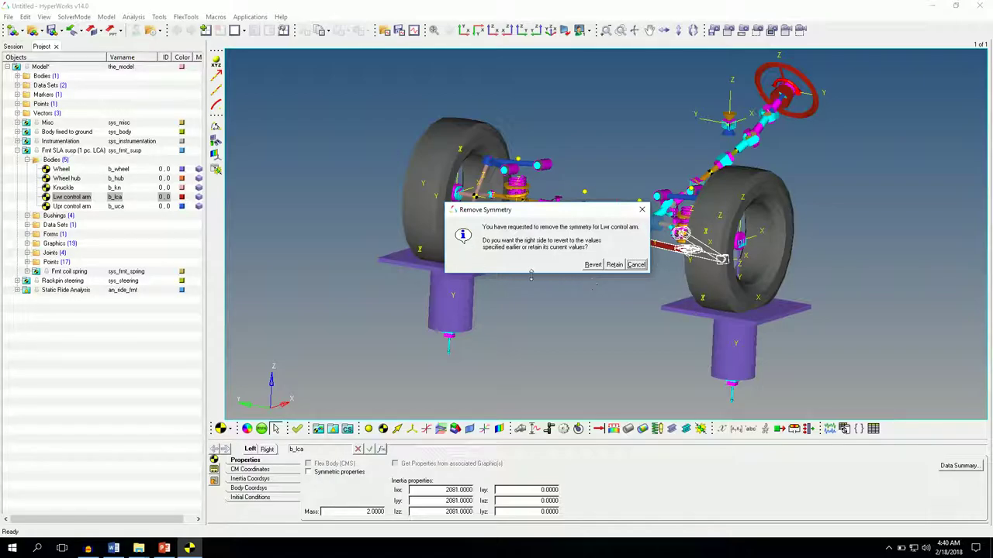
click(613, 265)
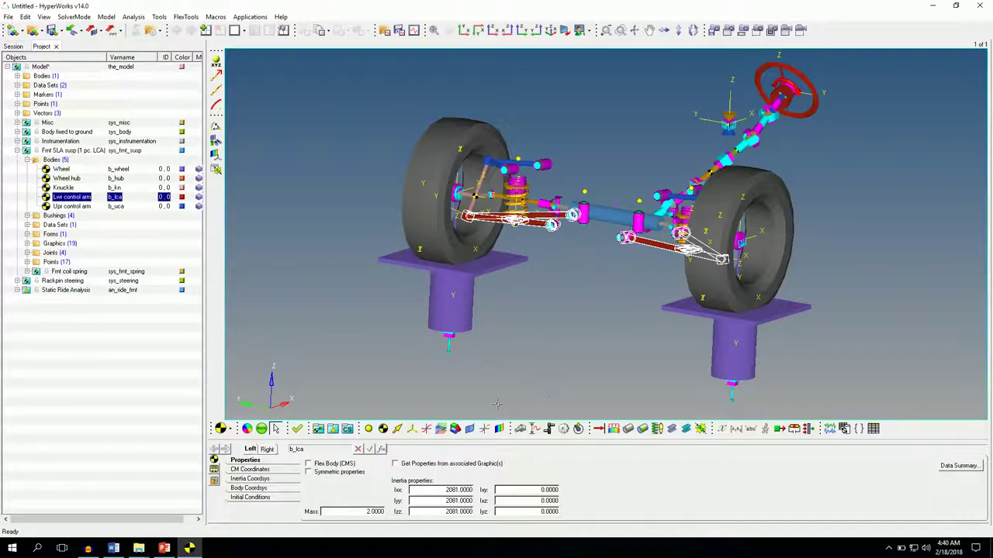
click(308, 464)
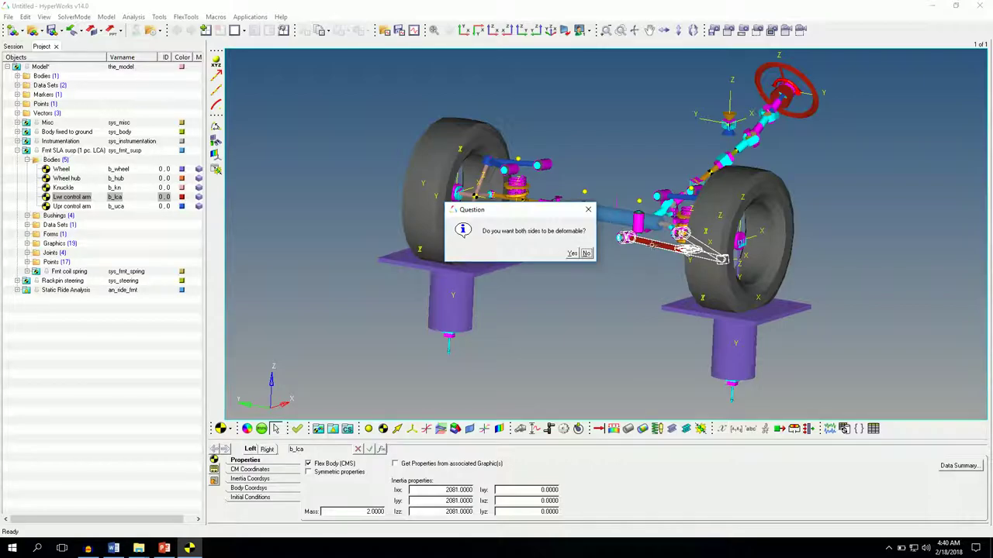
click(572, 254)
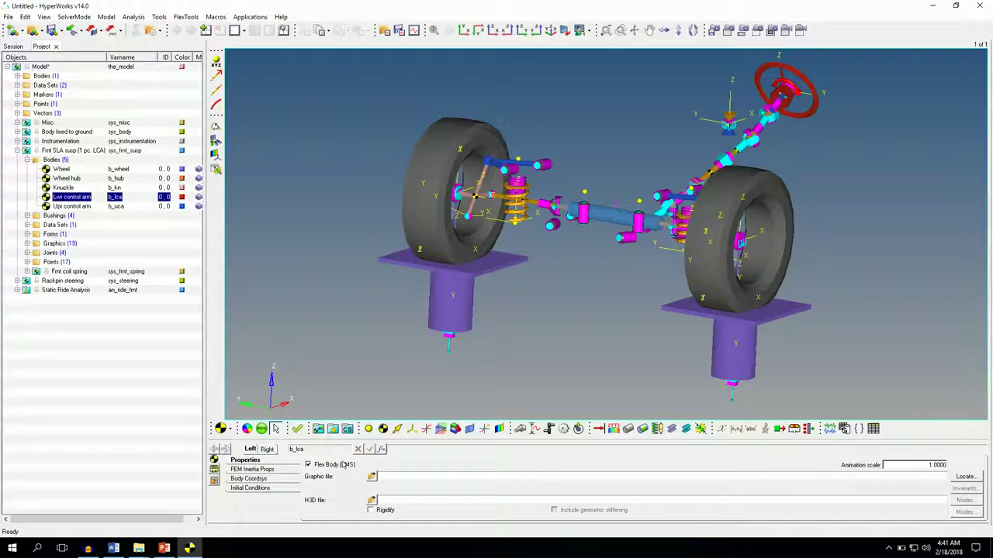
Step: Assign sla_flex_left_test1.h3d from the chapter12 folder as the left lower control arm's graphic and H3D file
click(372, 477)
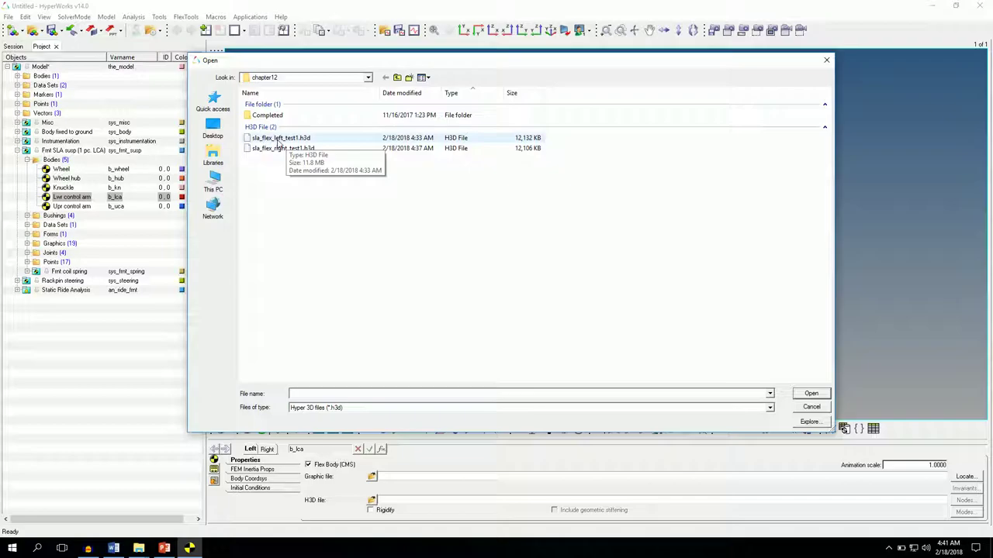
click(278, 140)
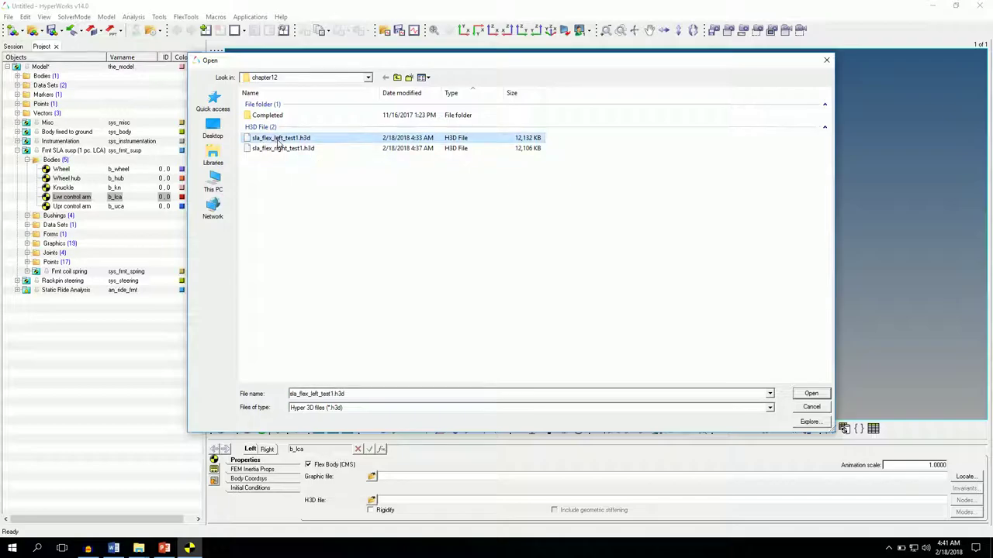
click(810, 394)
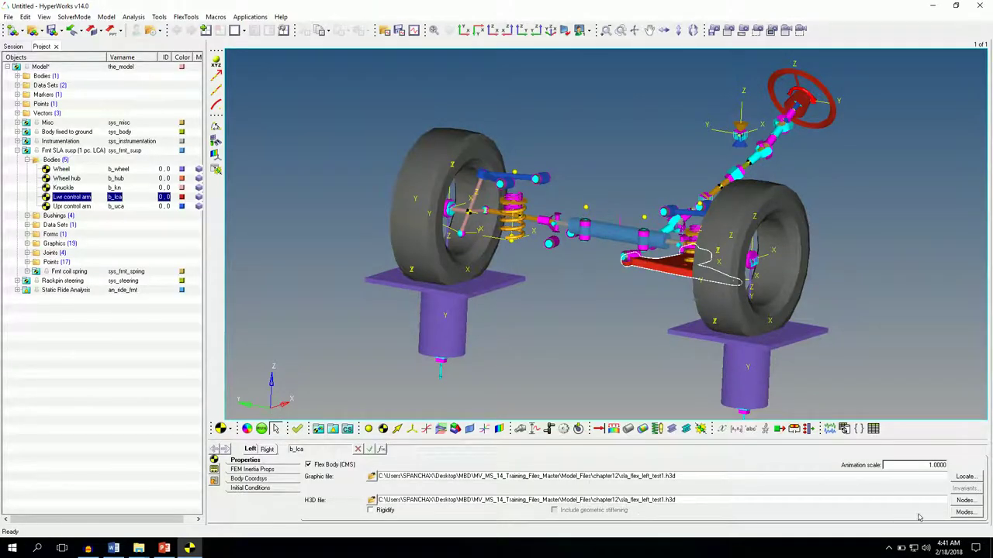
Step: Find the interface nodes for all the left lower control arm's connections and align all listed entities to those nodes
click(965, 502)
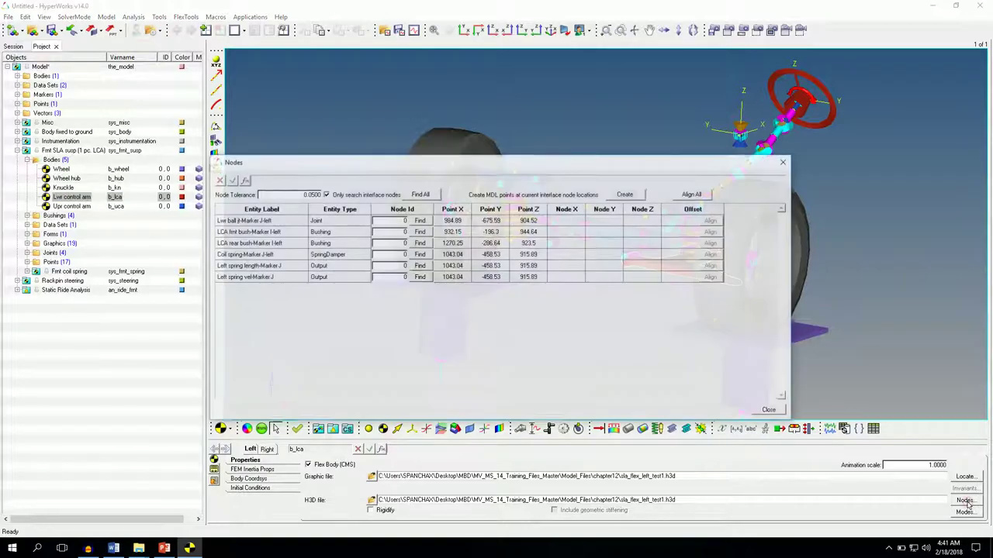
drag(572, 169, 344, 165)
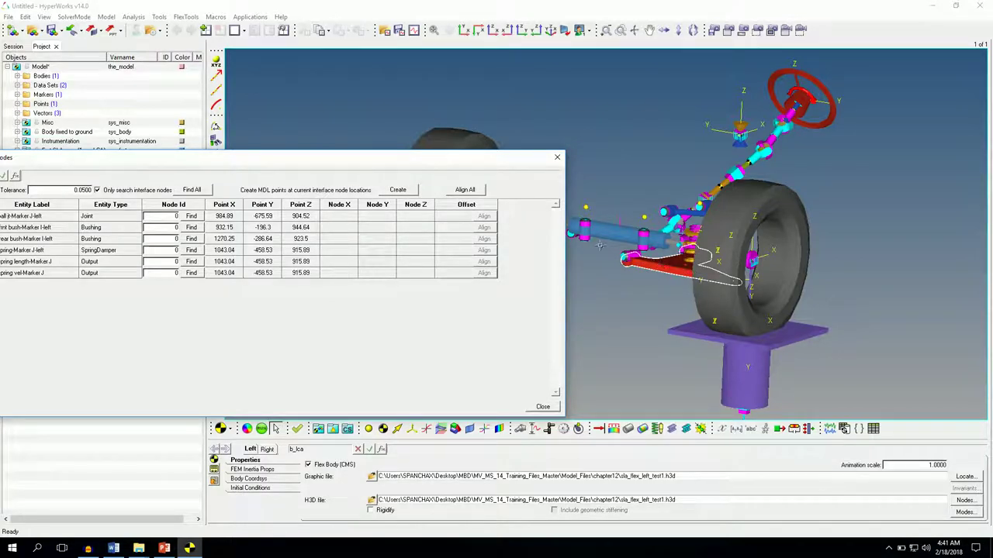
drag(432, 164, 495, 341)
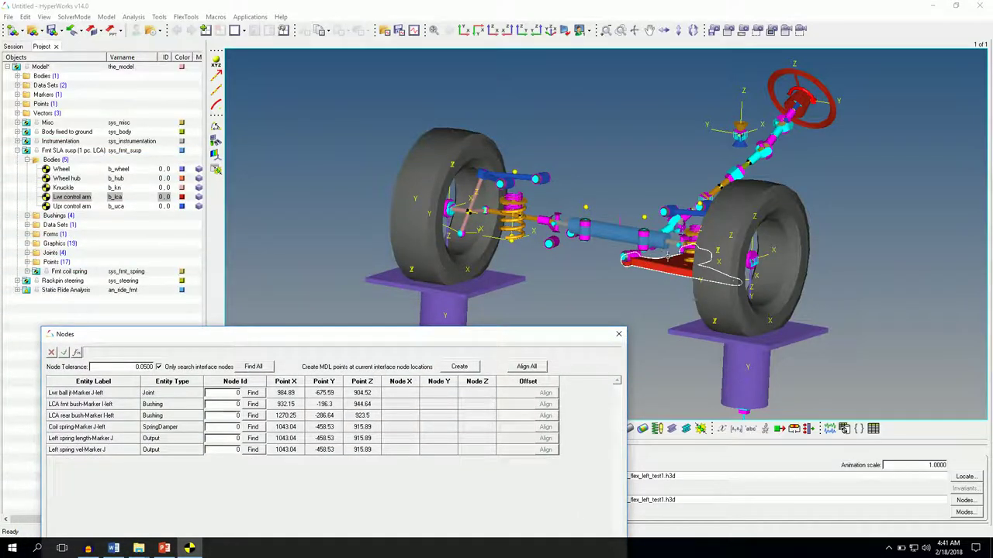
drag(241, 340, 304, 313)
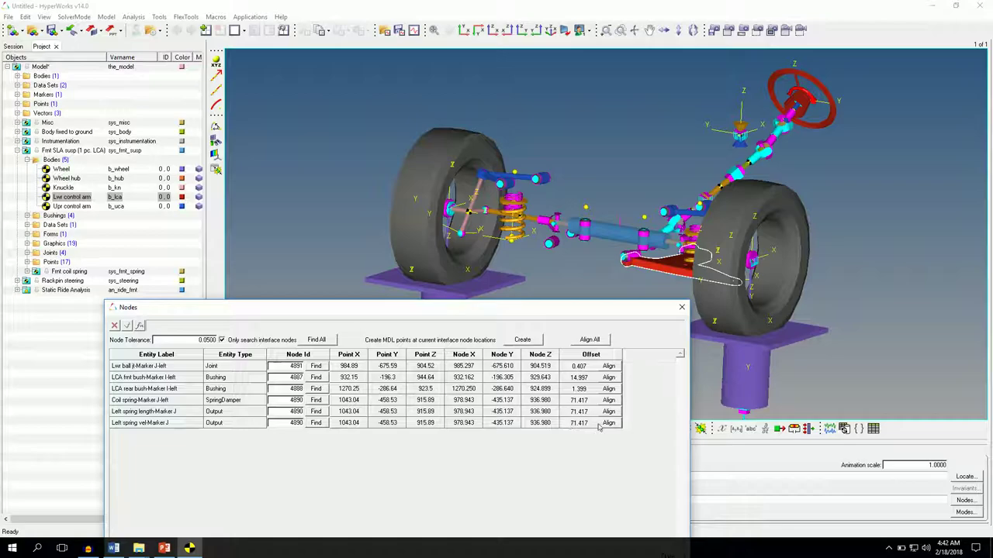
drag(433, 310, 394, 303)
click(552, 333)
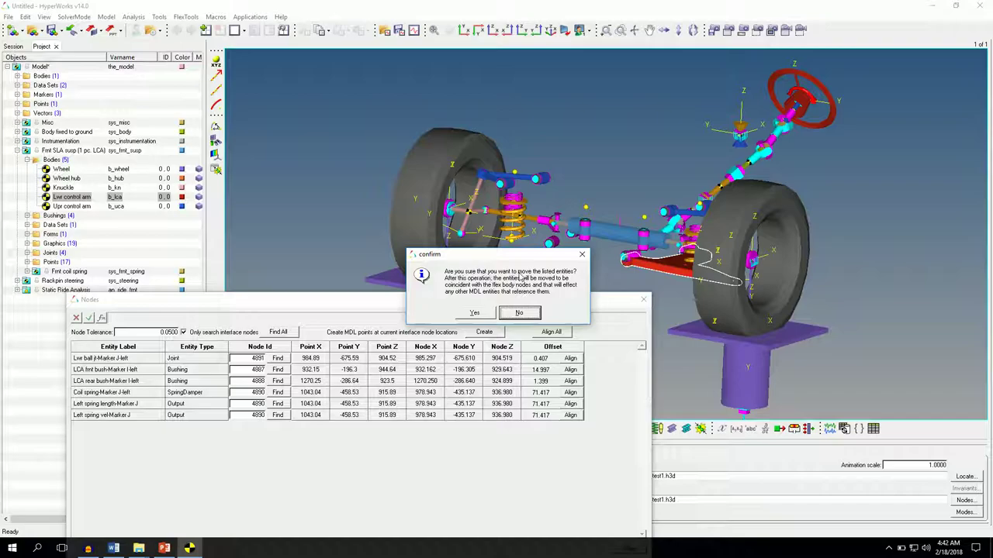
click(474, 312)
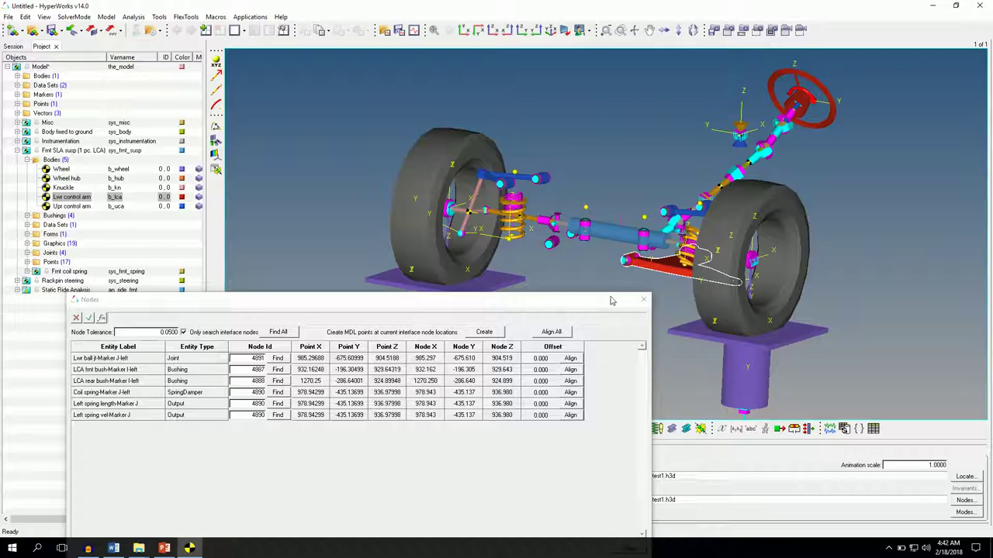
click(643, 300)
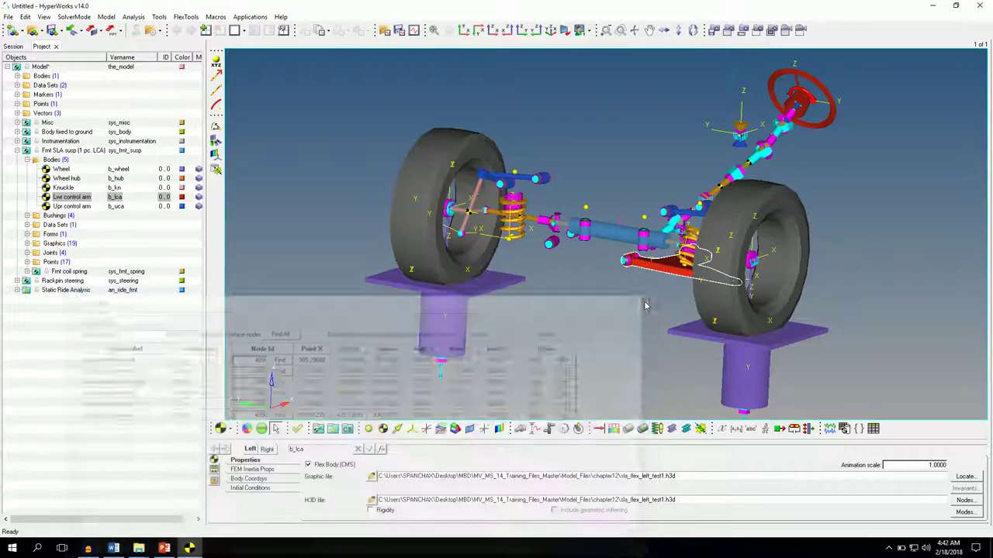
Step: Assign sla_flex_right_test1.h3d from the chapter12 folder as the right lower control arm's graphic and H3D file
ctrl+drag(648, 332, 640, 299)
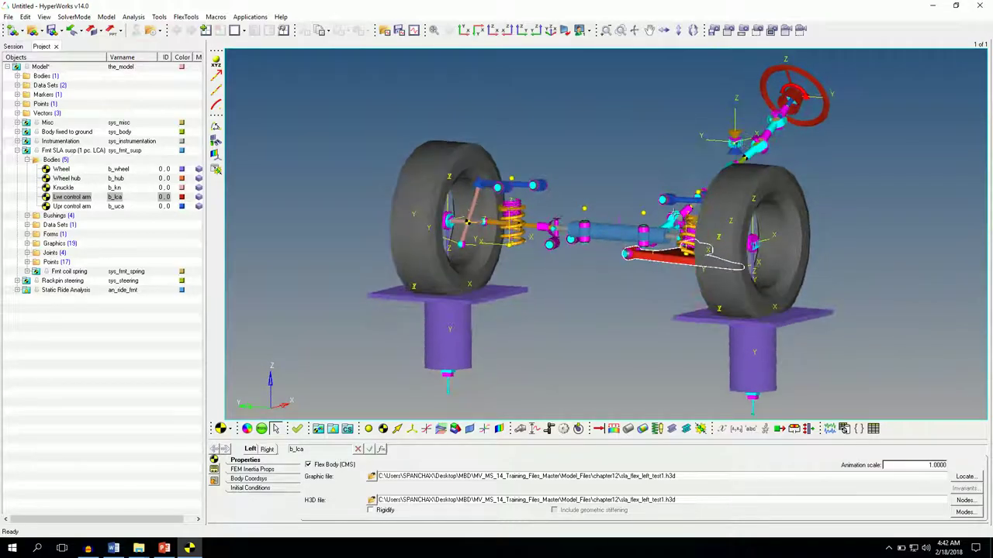
ctrl+drag(663, 263, 680, 283)
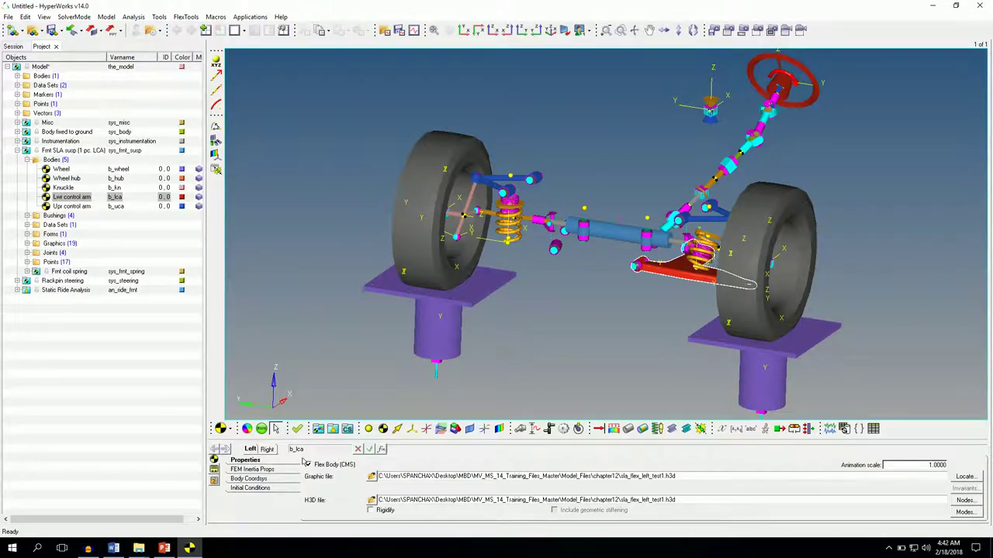
click(267, 450)
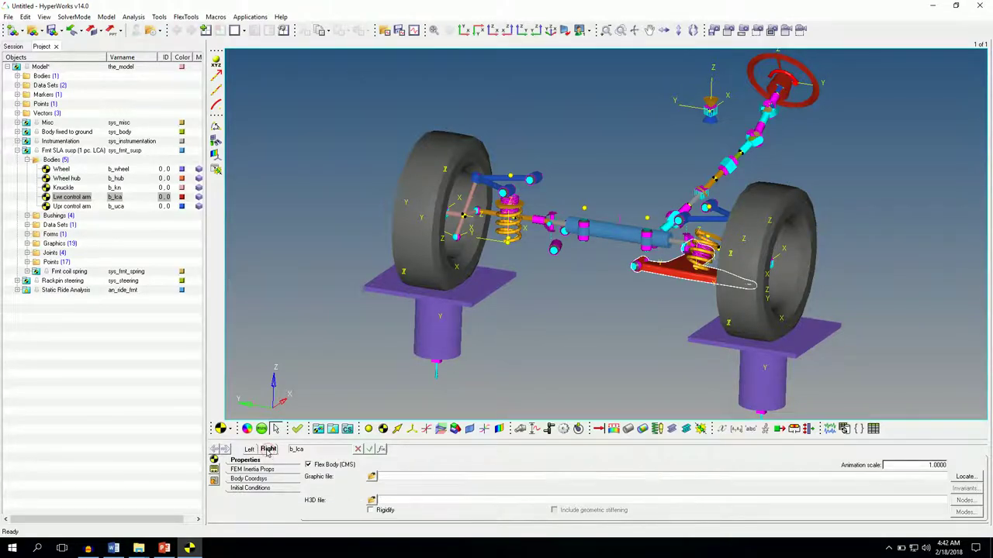
click(373, 477)
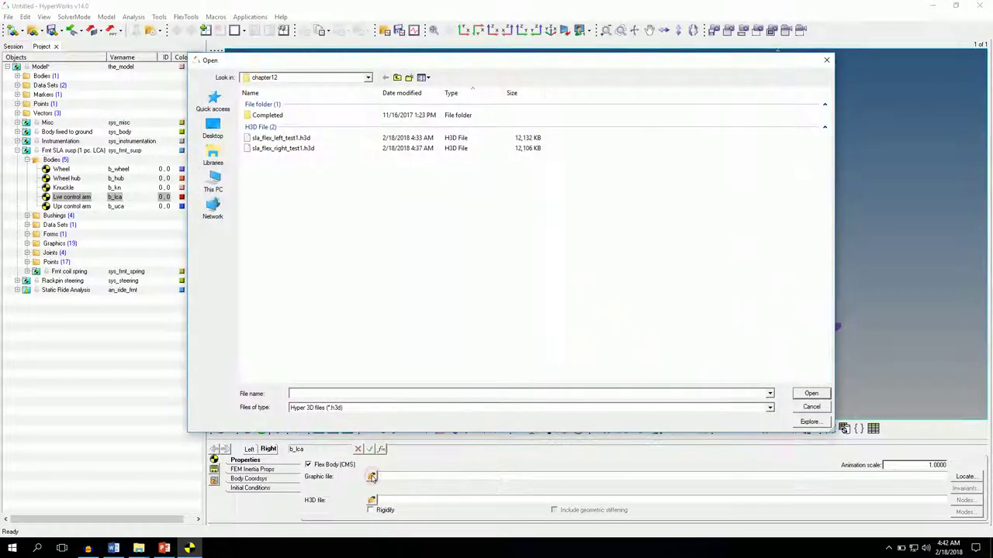
click(274, 149)
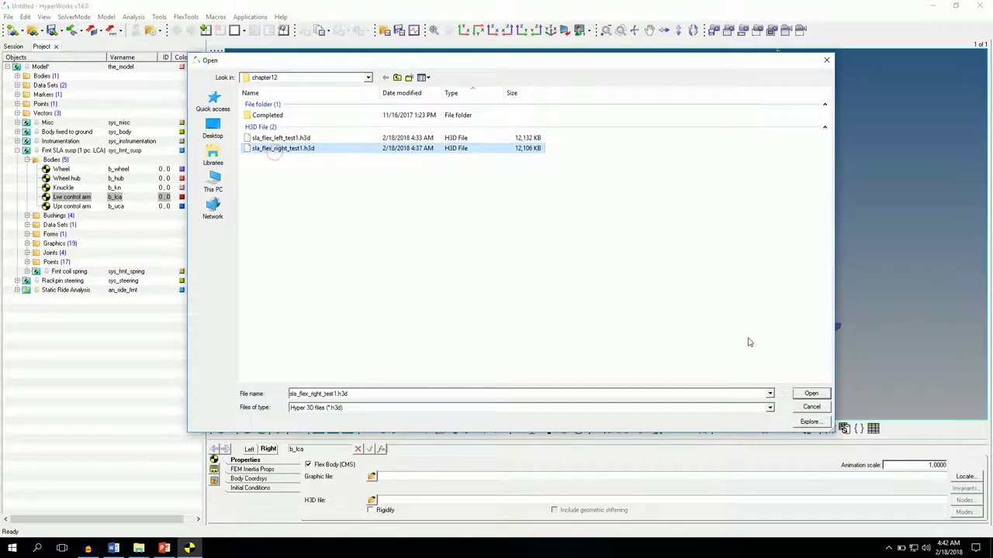
click(810, 394)
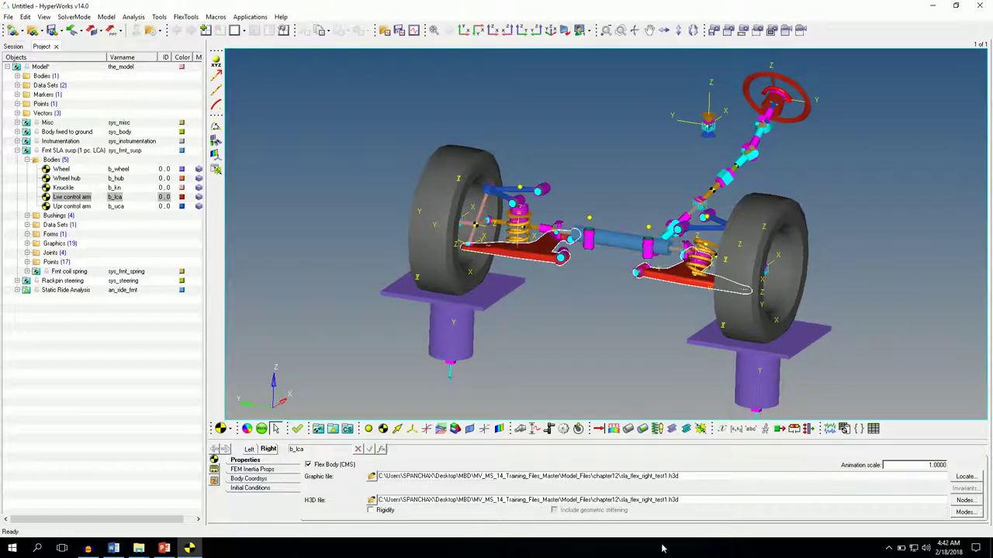
Step: Find the interface nodes for all the right lower control arm's connections and align all listed entities to those nodes
click(964, 500)
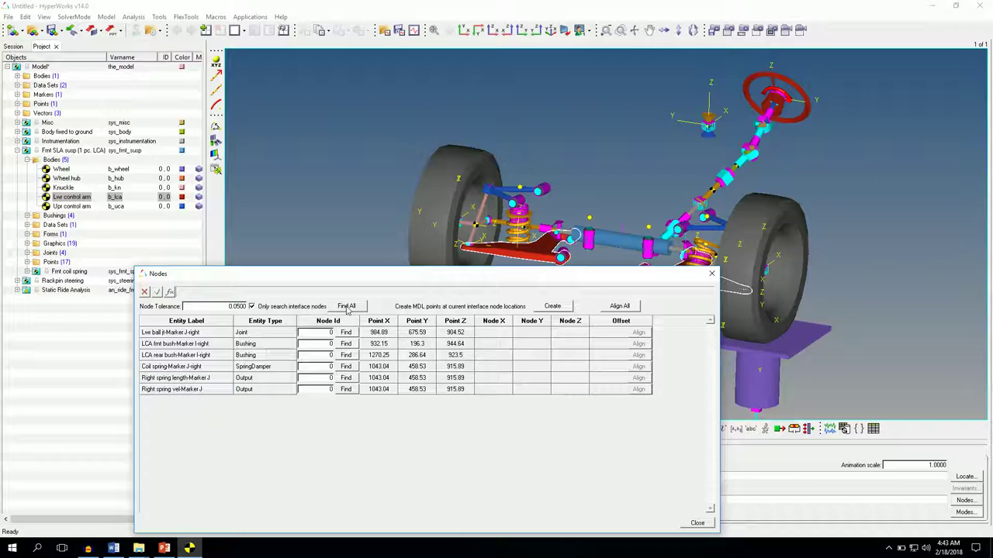
click(346, 307)
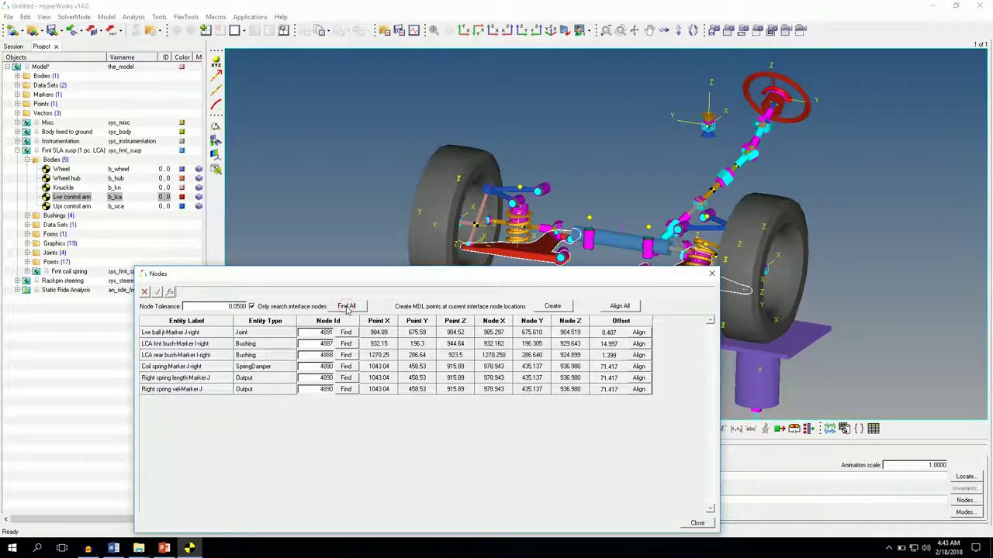
click(620, 306)
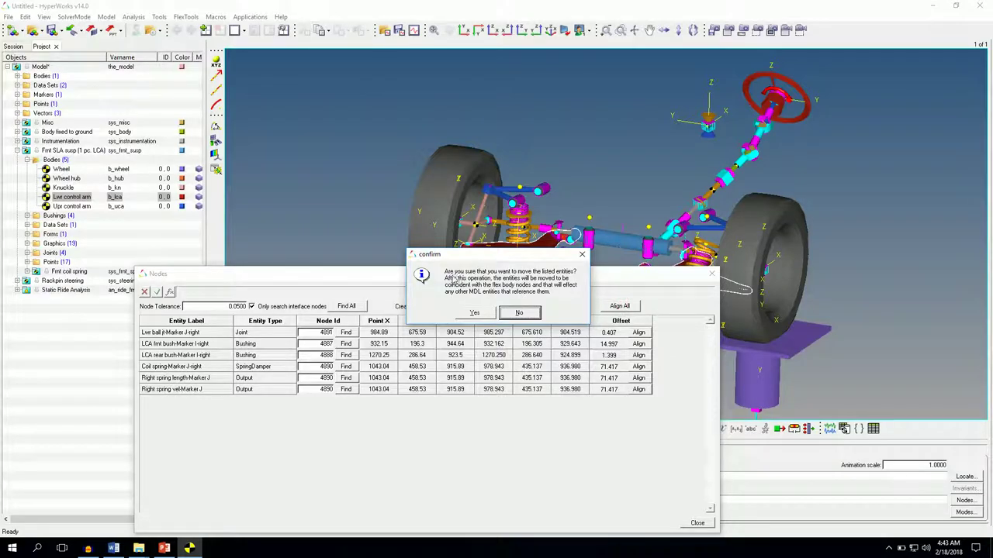
click(479, 316)
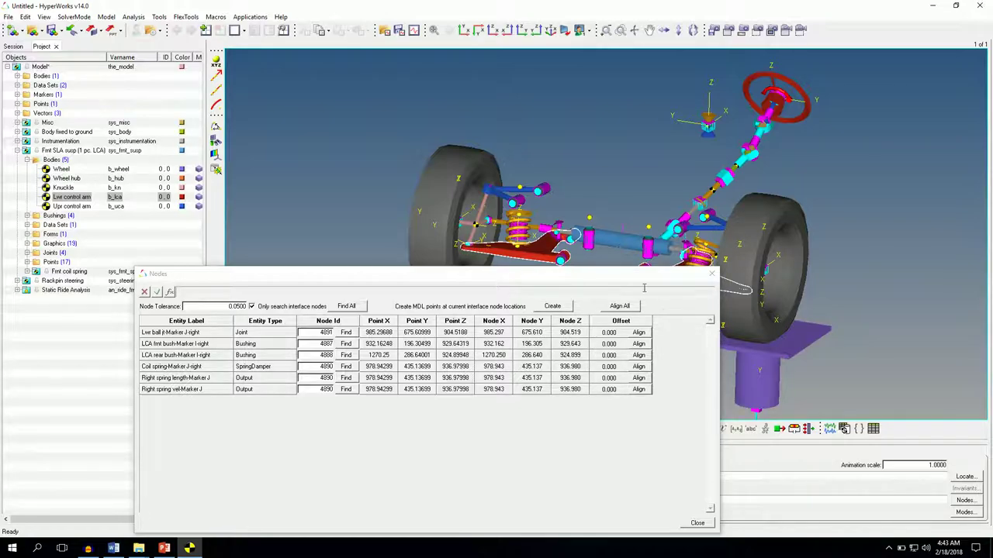
drag(601, 279, 485, 276)
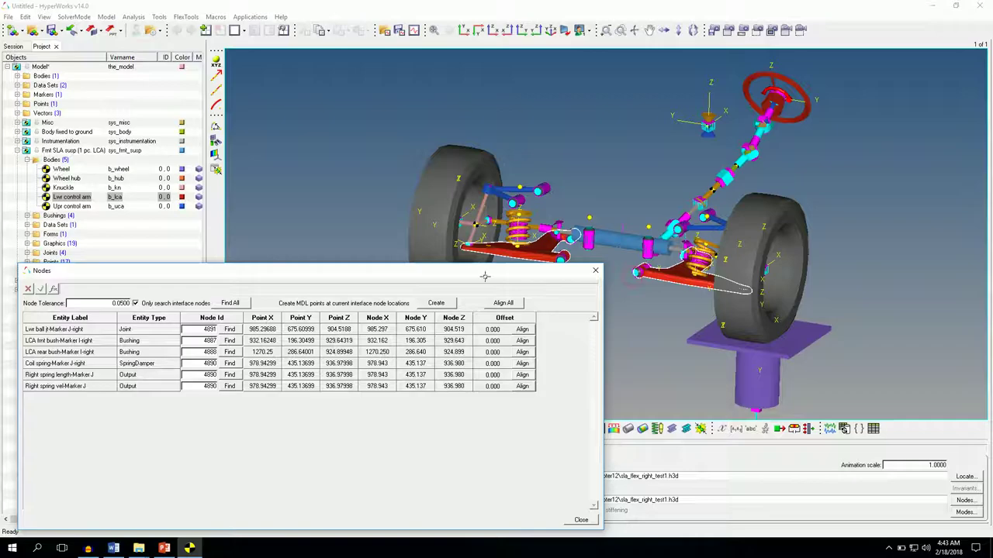
click(581, 520)
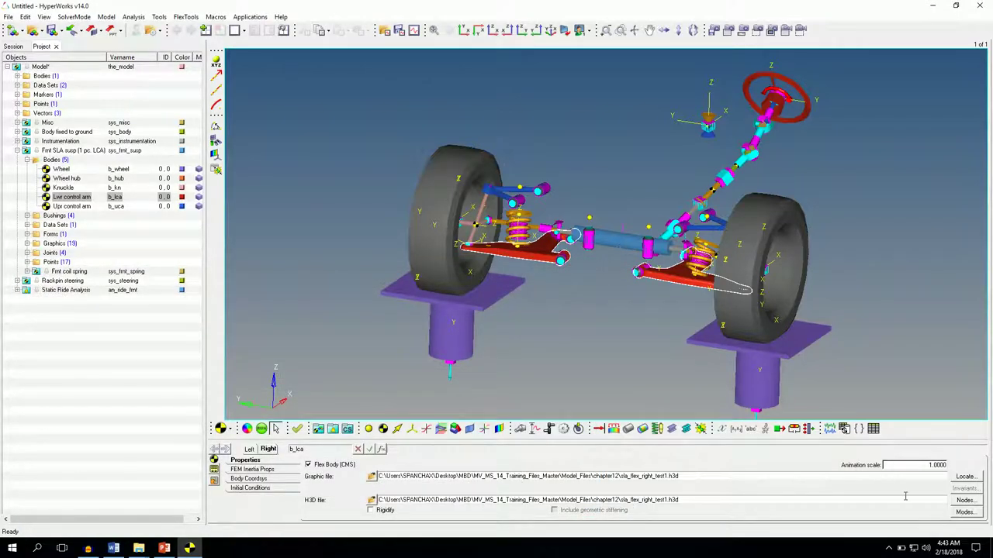
Step: Review the flexible modes, frequencies and default damping ratios of the left and right lower control arm flexbodies
click(250, 449)
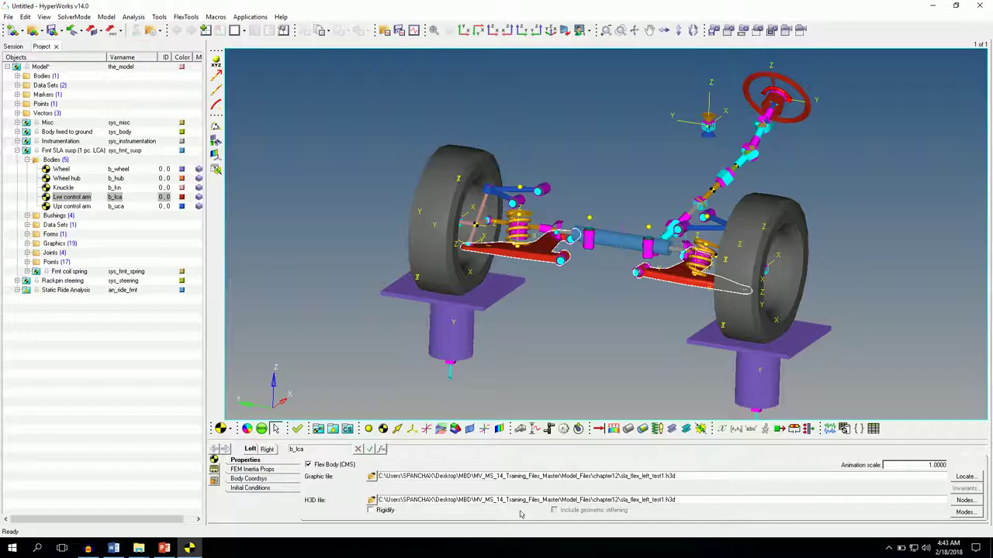
click(966, 512)
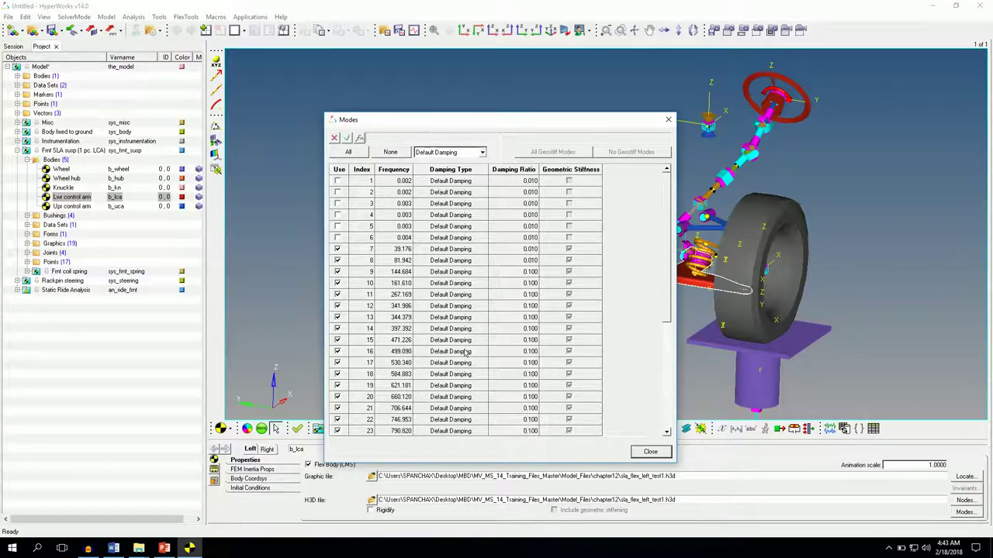
drag(669, 315, 665, 432)
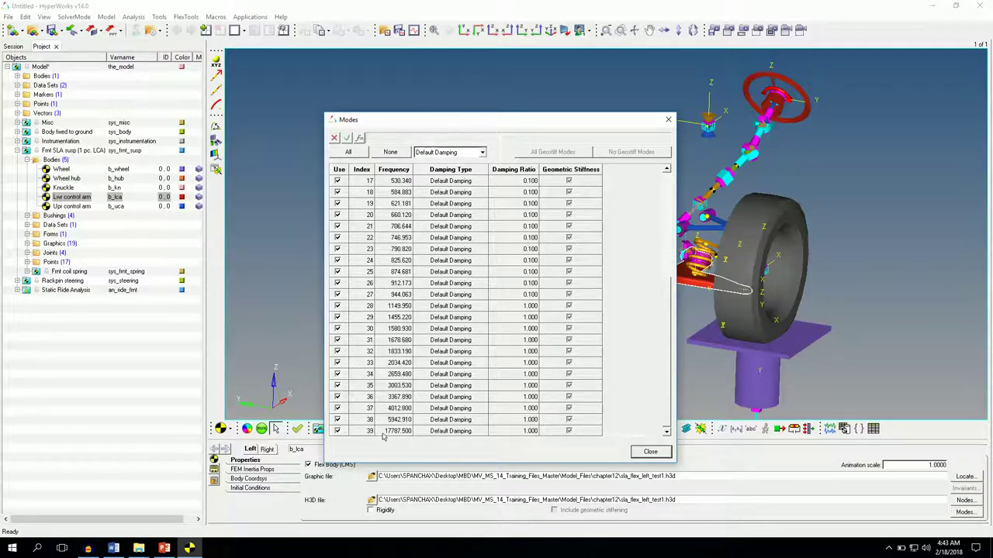
click(650, 453)
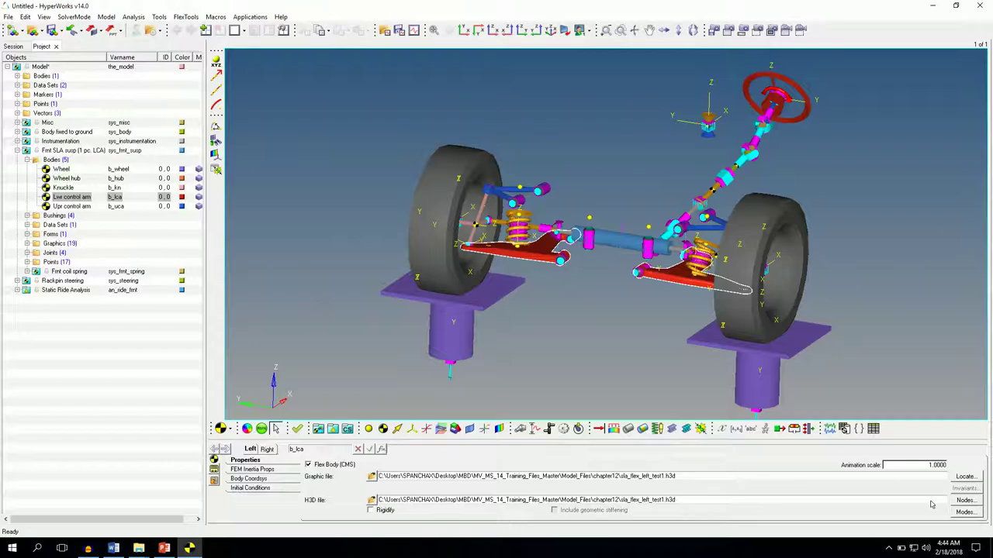
click(267, 450)
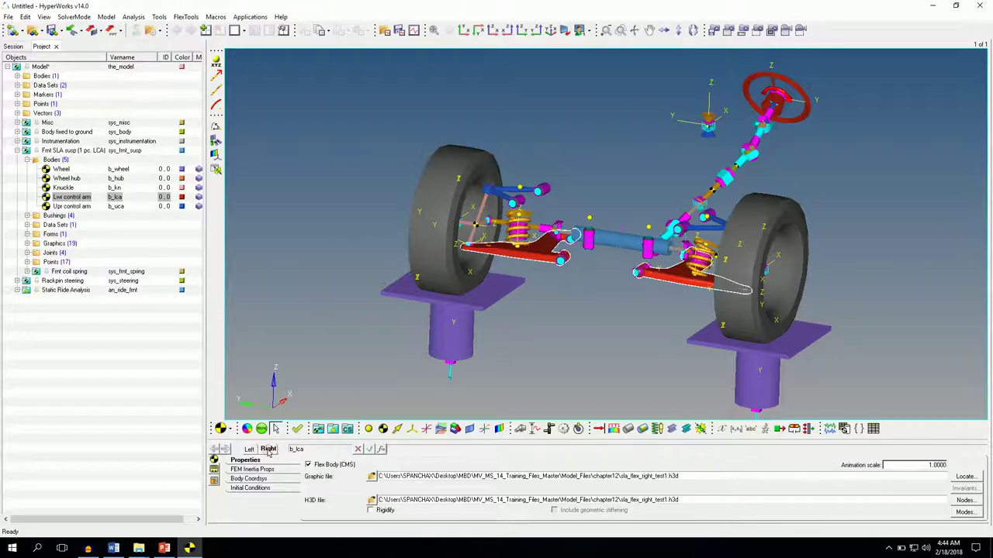
click(965, 513)
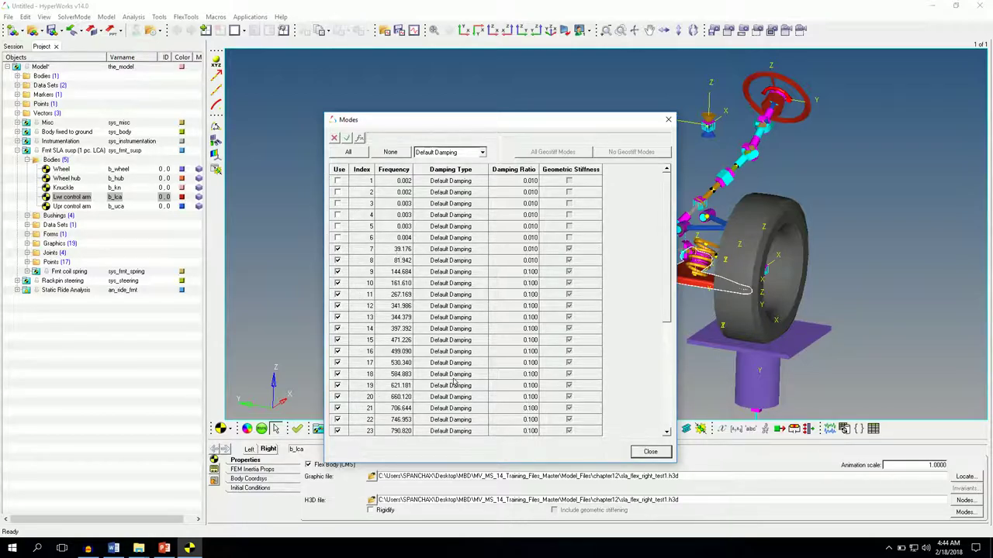
drag(667, 324, 678, 252)
click(649, 453)
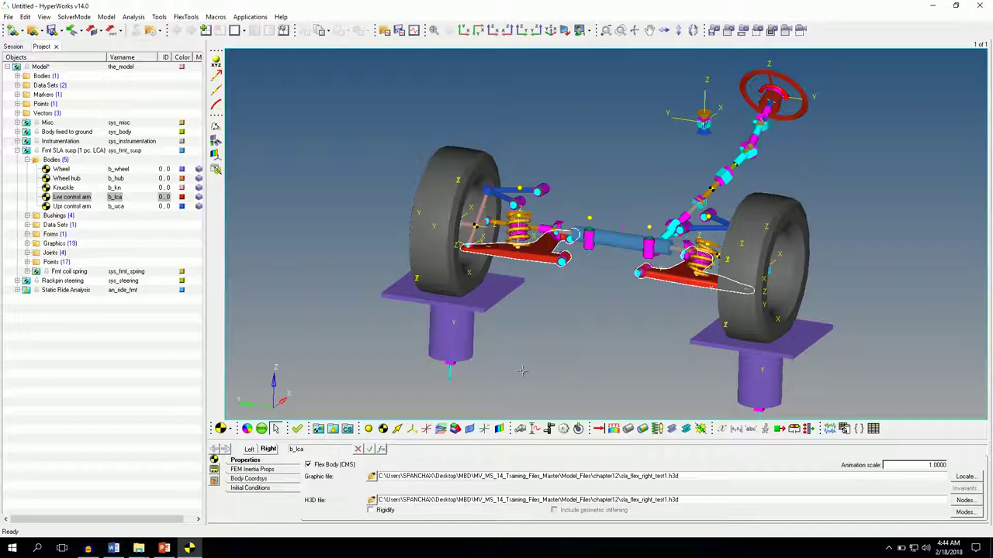
Step: Set the static ride run's MotionSolve file to sla_flex_model_test1.xml in the chapter12 folder
click(261, 430)
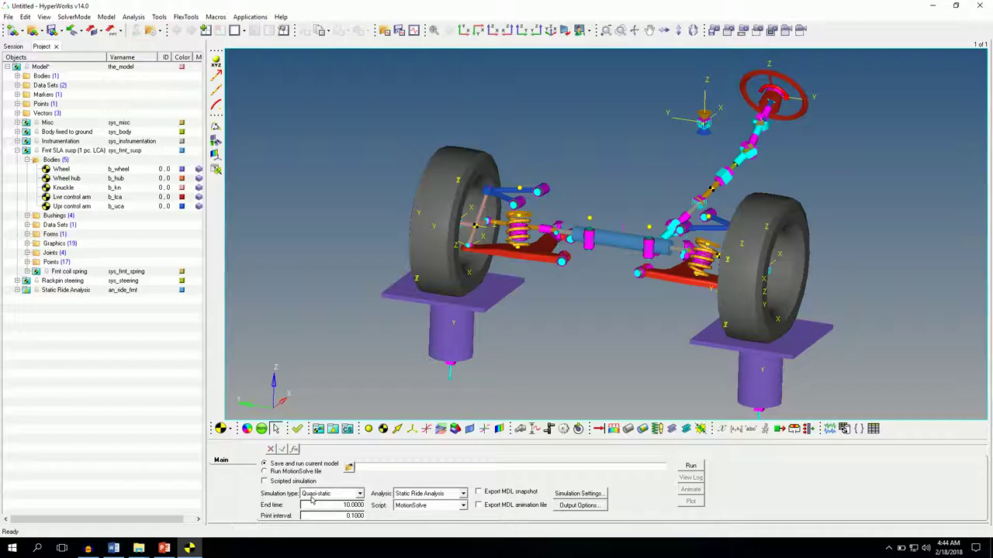
click(350, 467)
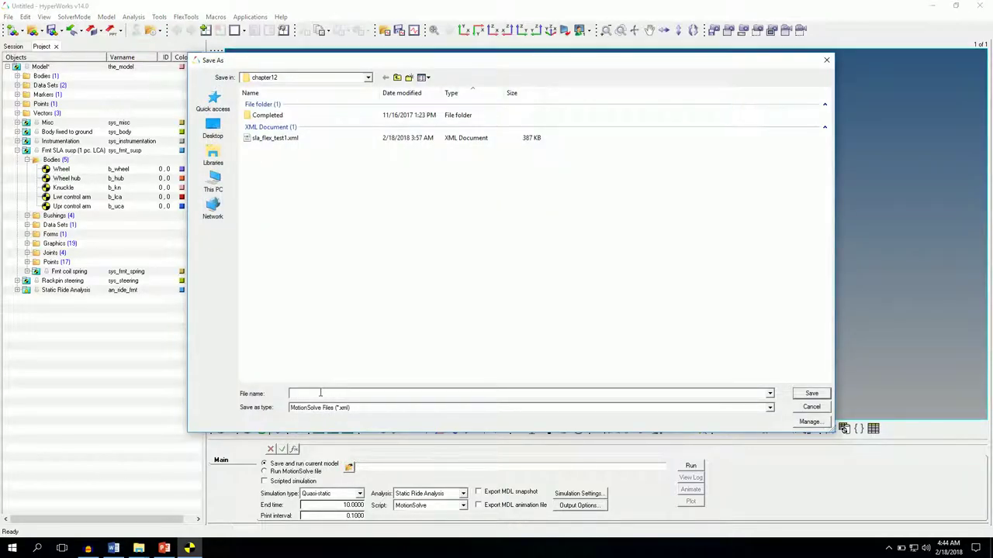
click(320, 393)
text(sla)
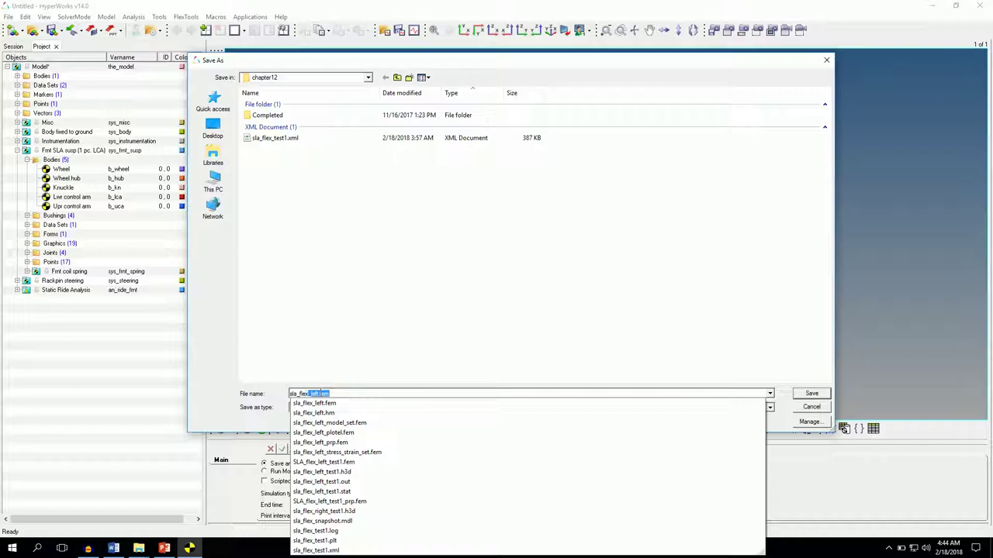
text(_flex_M)
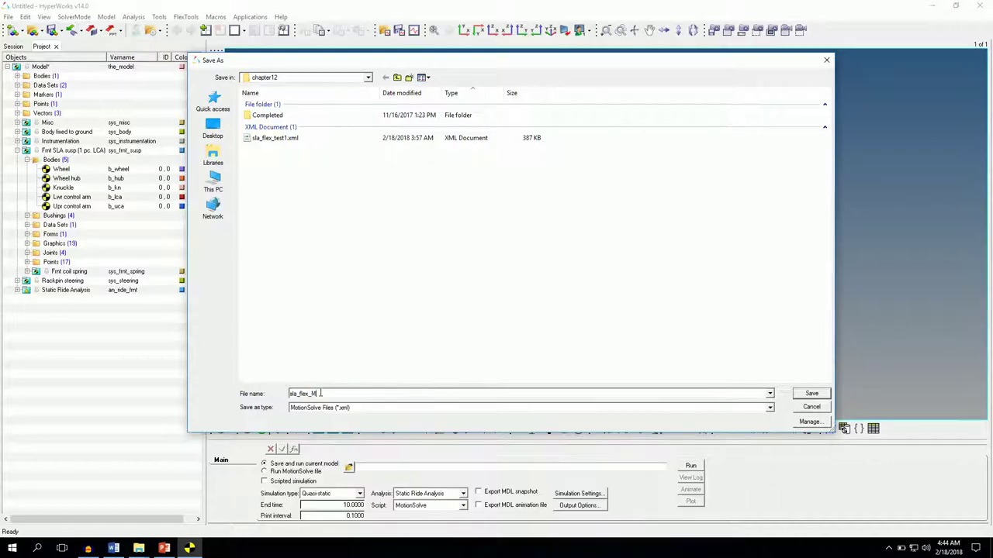
key(BackSpace)
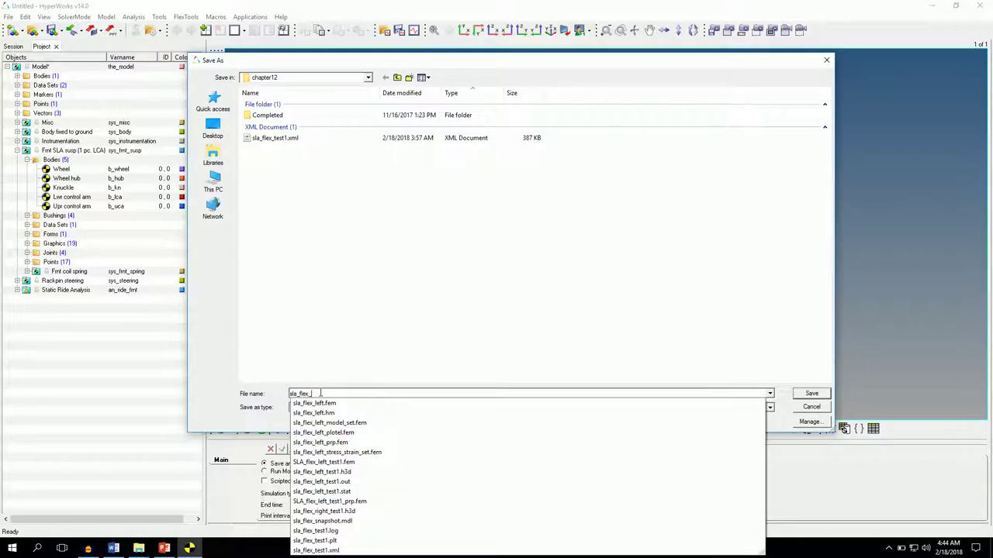
text(model)
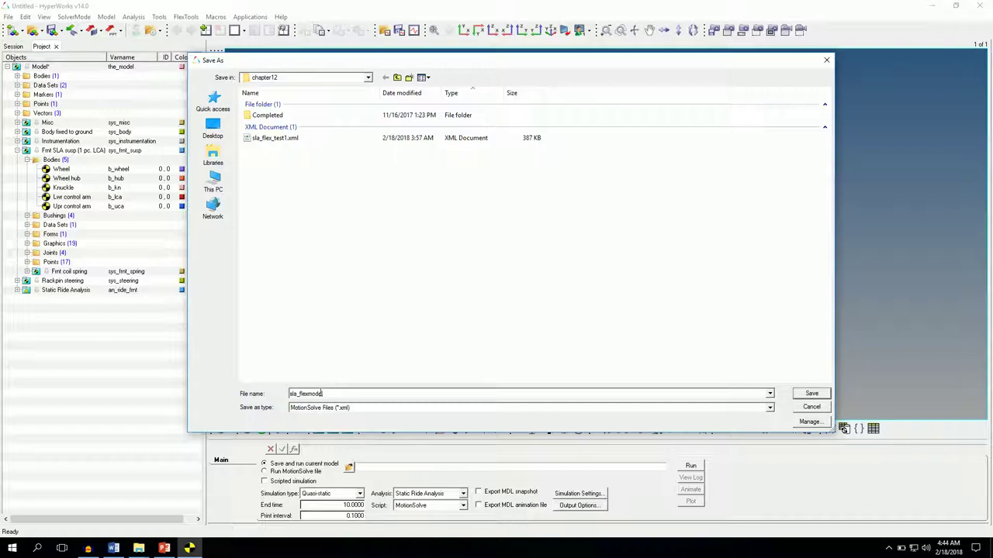
key(BackSpace)
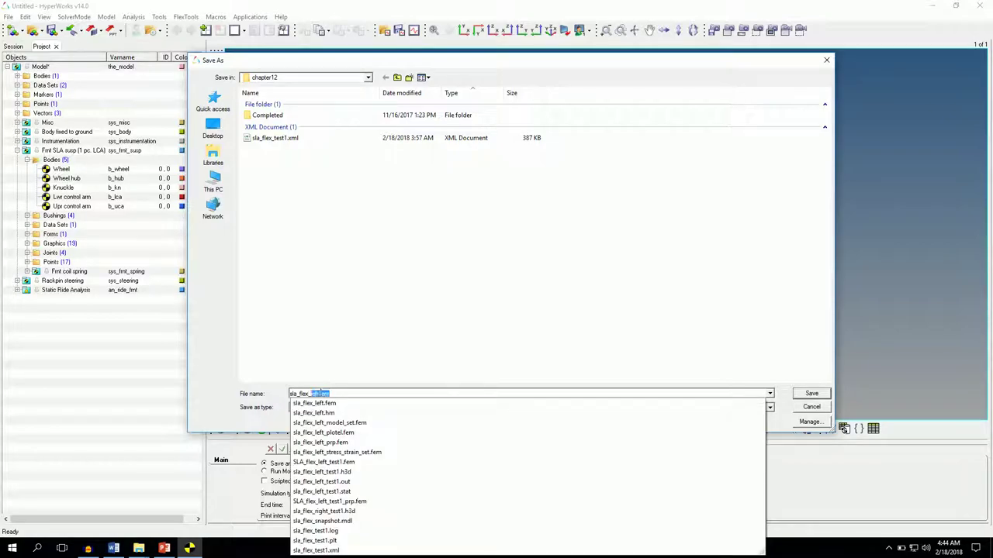
text(model_test1)
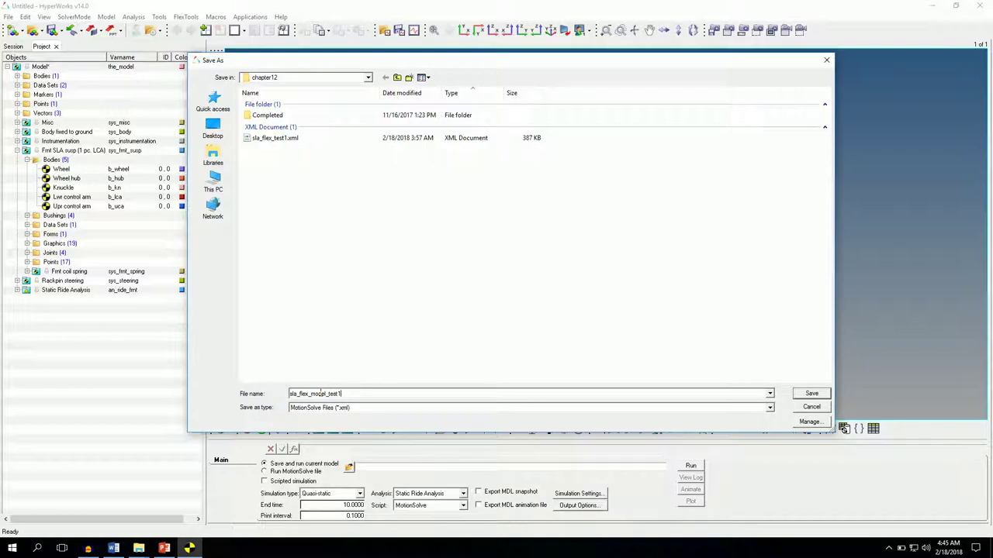
click(811, 394)
Step: Set the quasi-static simulation's end time to 4 and its print interval to 0.01
click(329, 507)
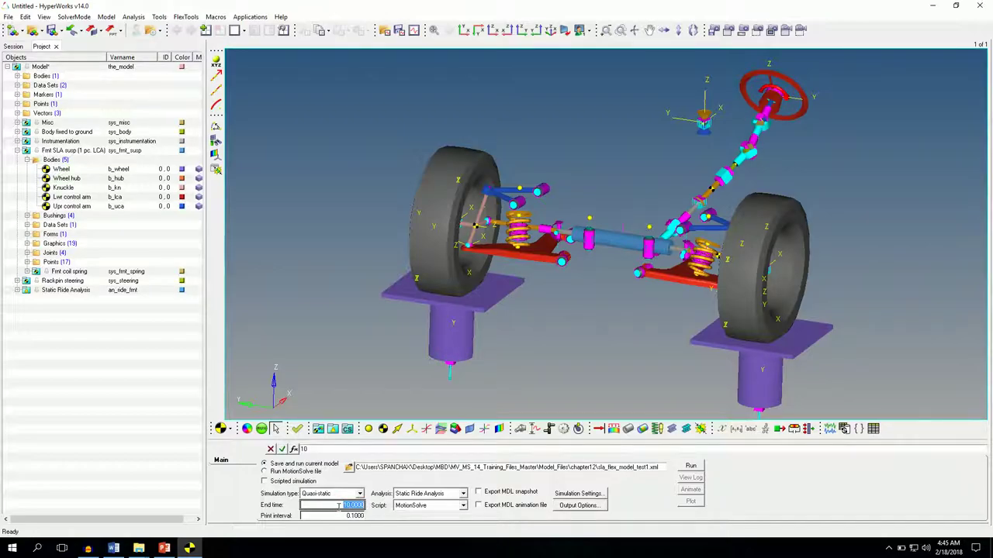
text(4)
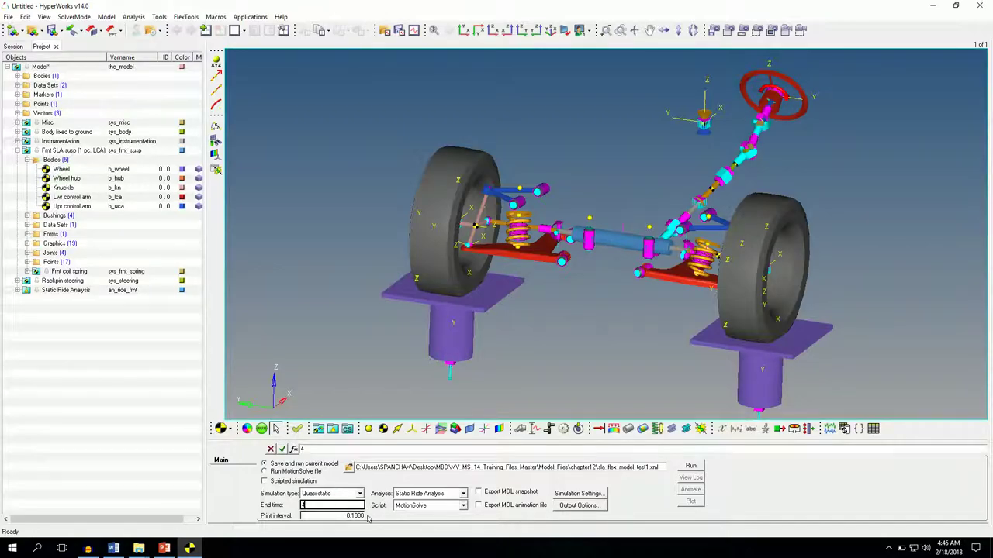
click(359, 516)
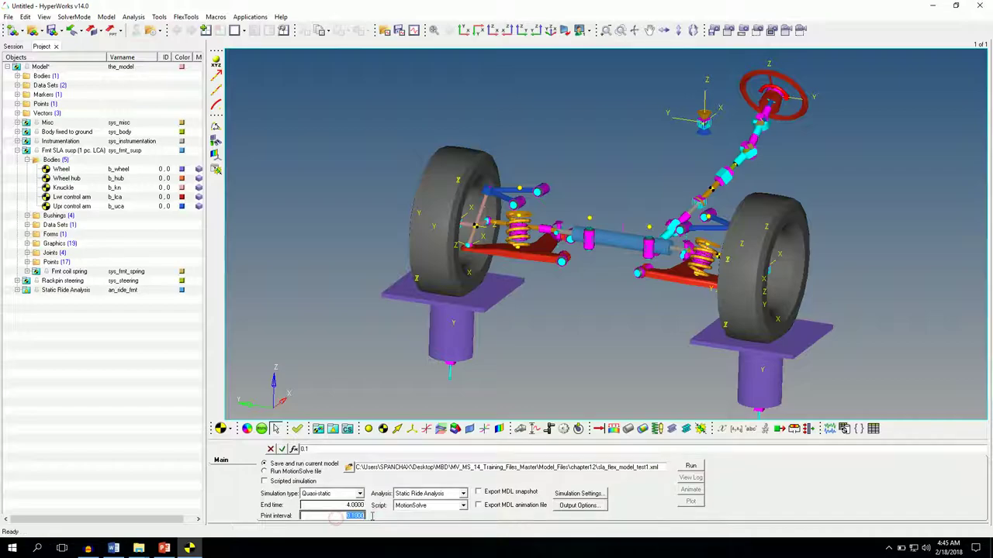
text(0)
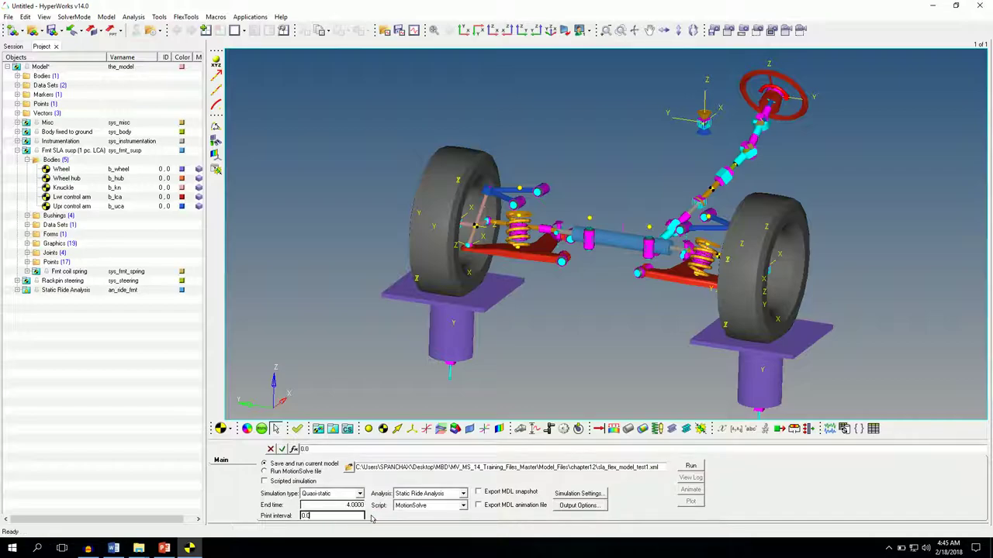
key(Return)
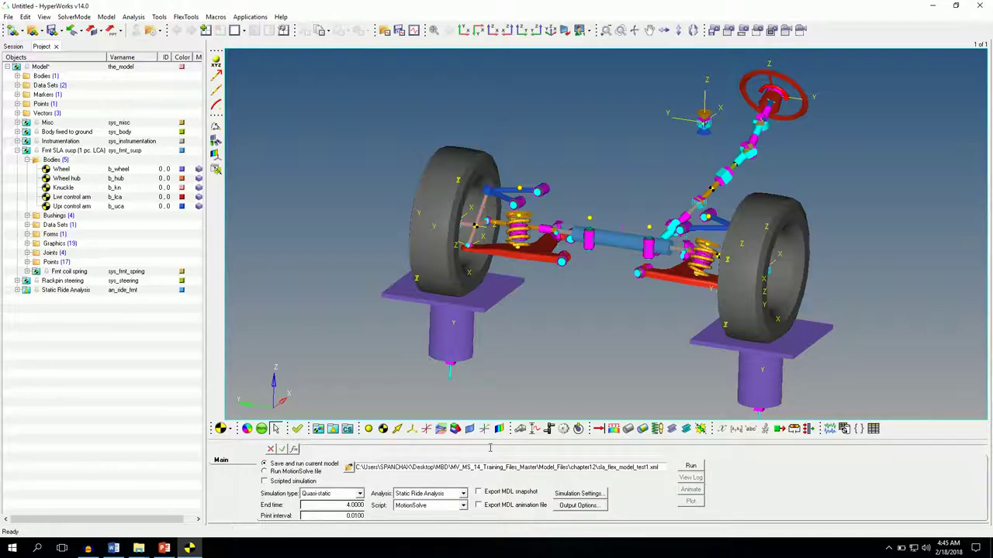
Step: Run the static ride analysis in MotionSolve to completion and dismiss the solver view and message log
click(690, 466)
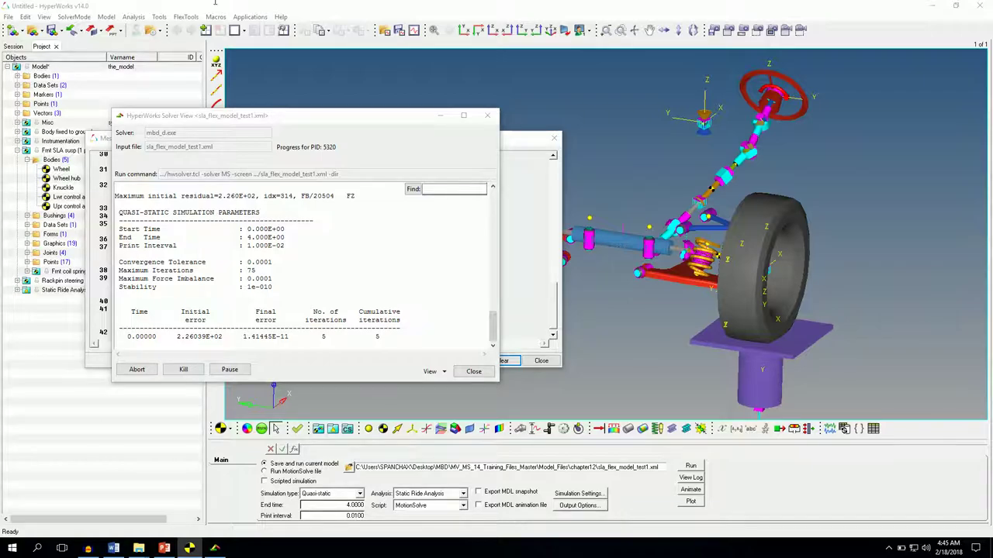
drag(220, 121, 429, 181)
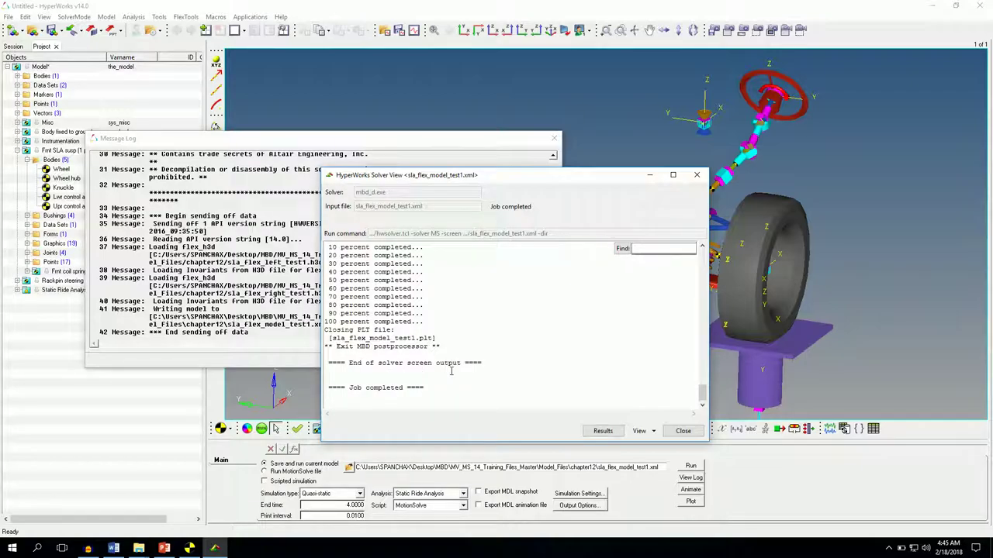
click(682, 431)
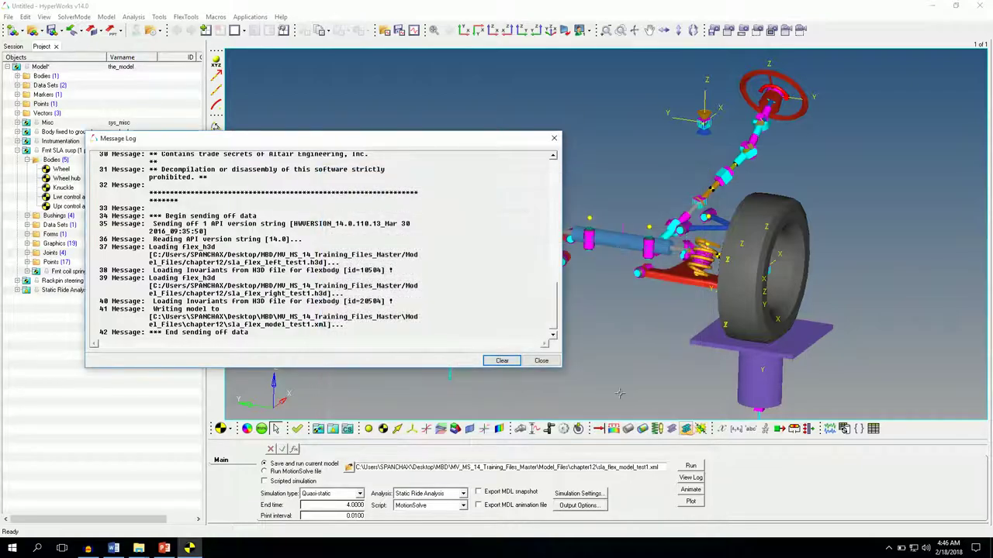
click(542, 361)
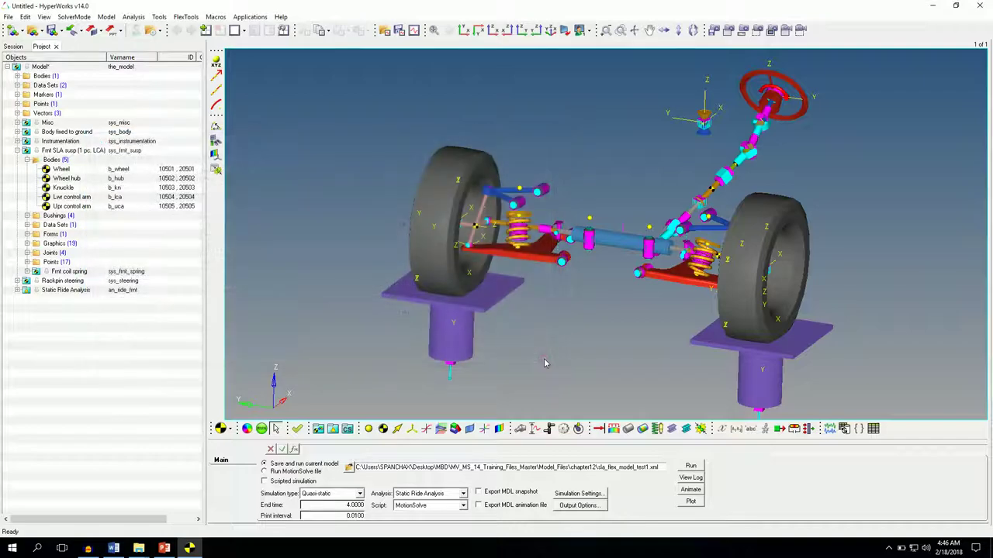
Step: Load the run's animation results and contour displacement magnitude on the left and right lower control arm flexbodies only
click(689, 490)
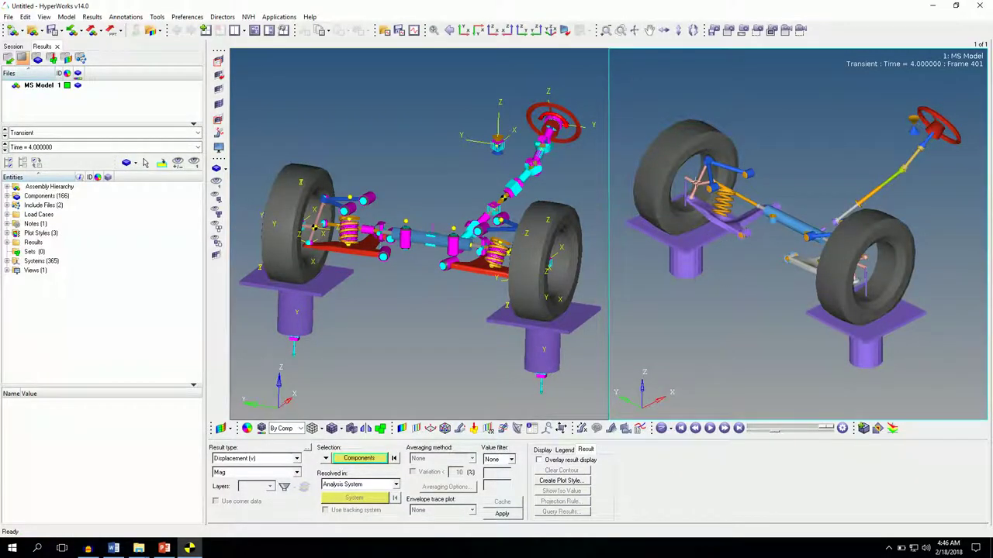
ctrl+drag(682, 322, 781, 349)
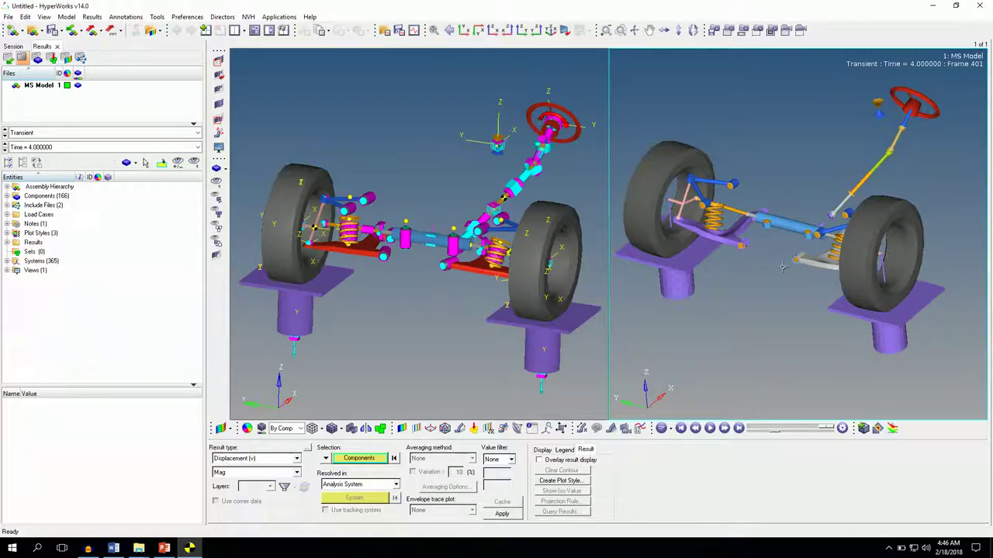
click(359, 459)
click(712, 235)
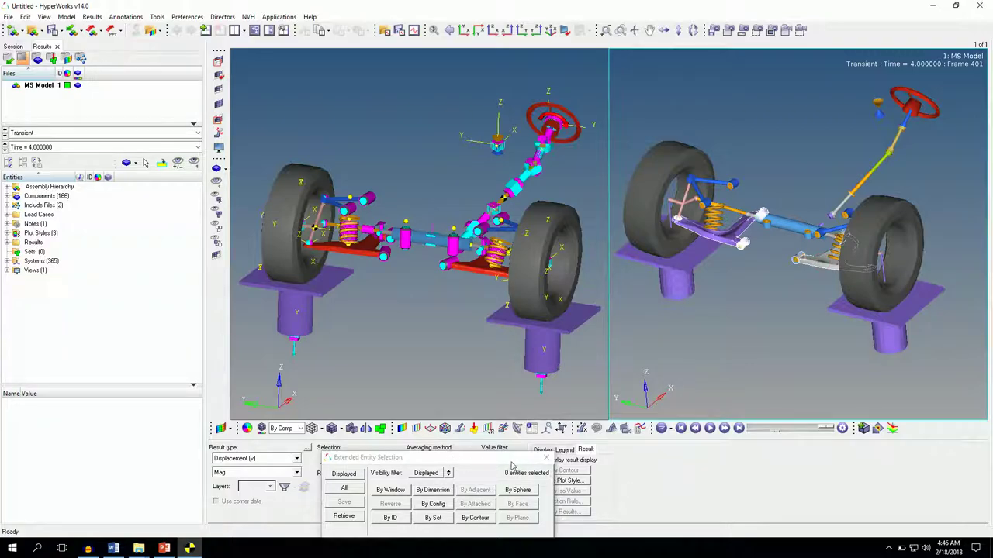
click(545, 459)
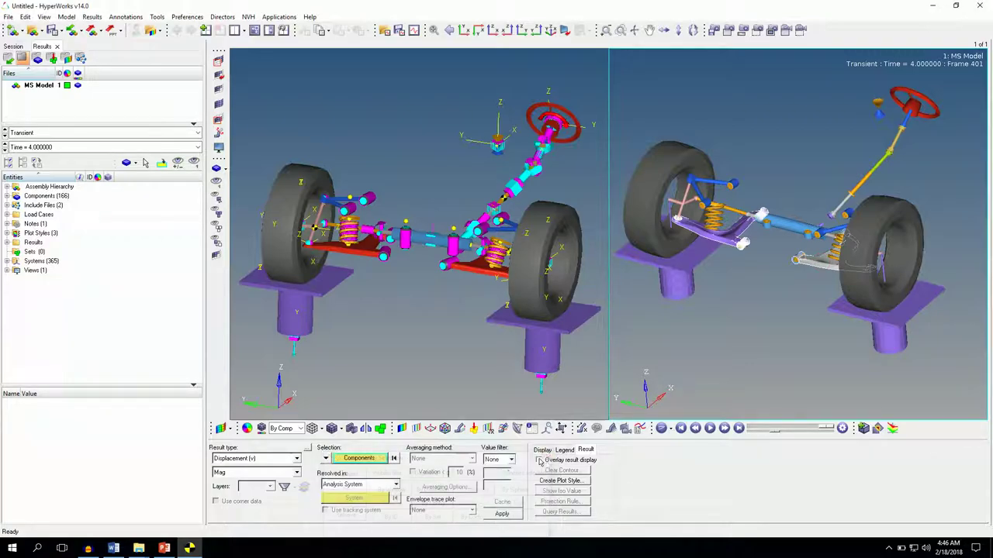
click(503, 514)
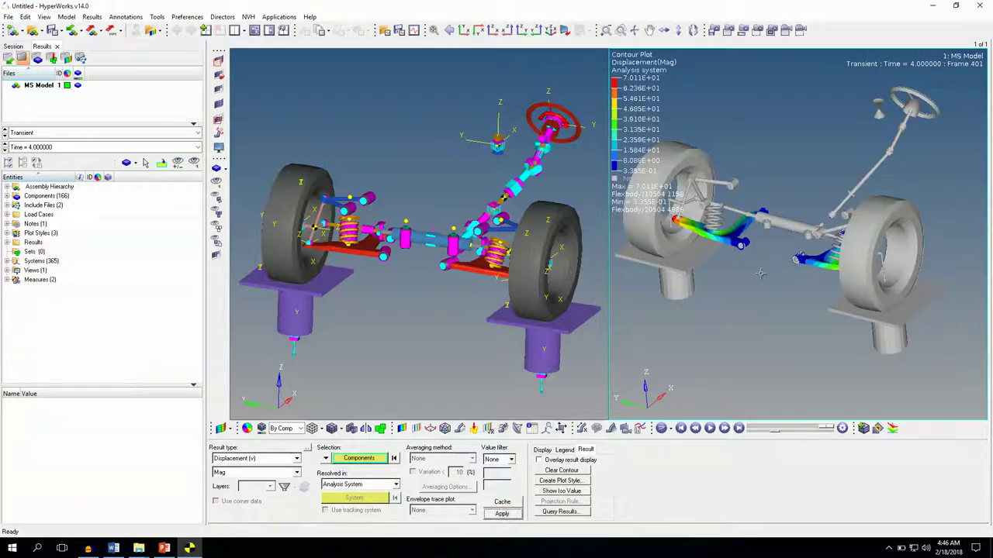
Step: Animate the displacement contour over the ride run and examine the flexible lower control arms from both sides
click(709, 429)
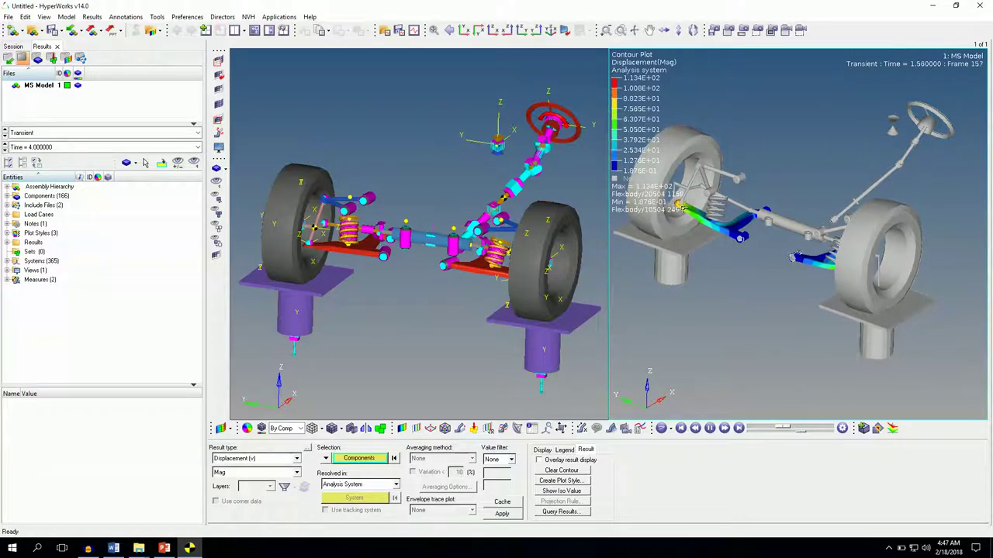
ctrl+drag(726, 291, 905, 239)
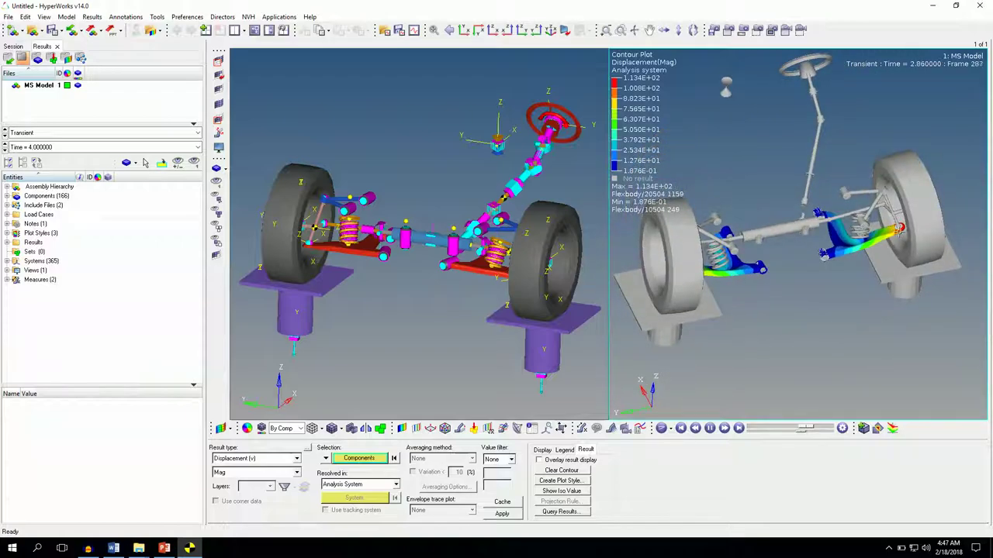
ctrl+drag(902, 322, 745, 310)
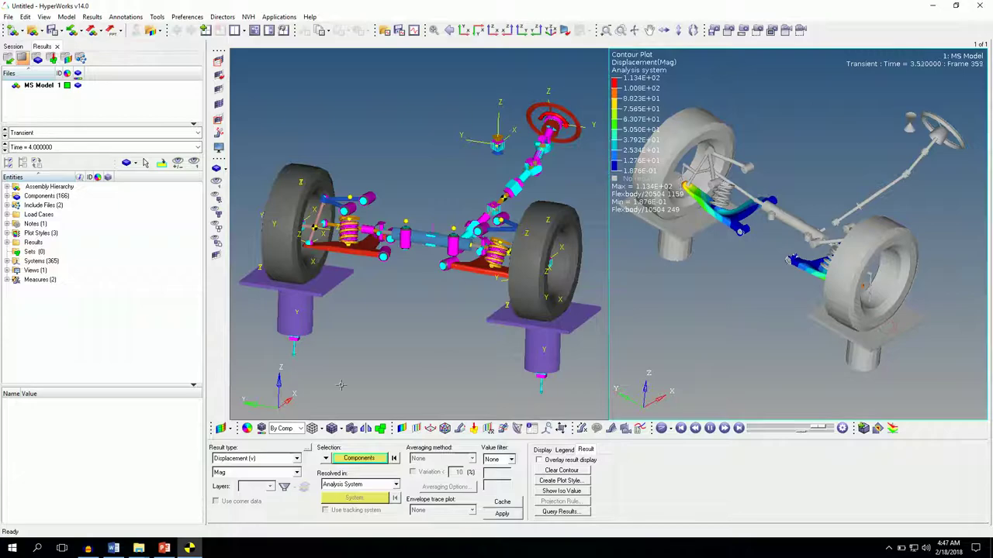
Step: Contour the von Mises stress (tensor, Max layer) on the lower control arm flexbodies, resolved in the analysis system
click(256, 459)
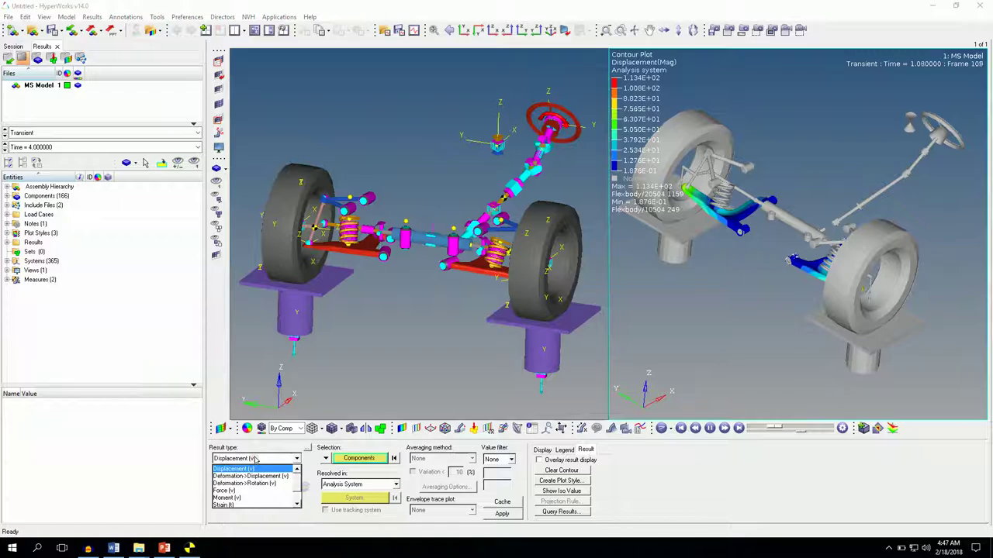
scroll(235, 496, down, 1)
click(223, 498)
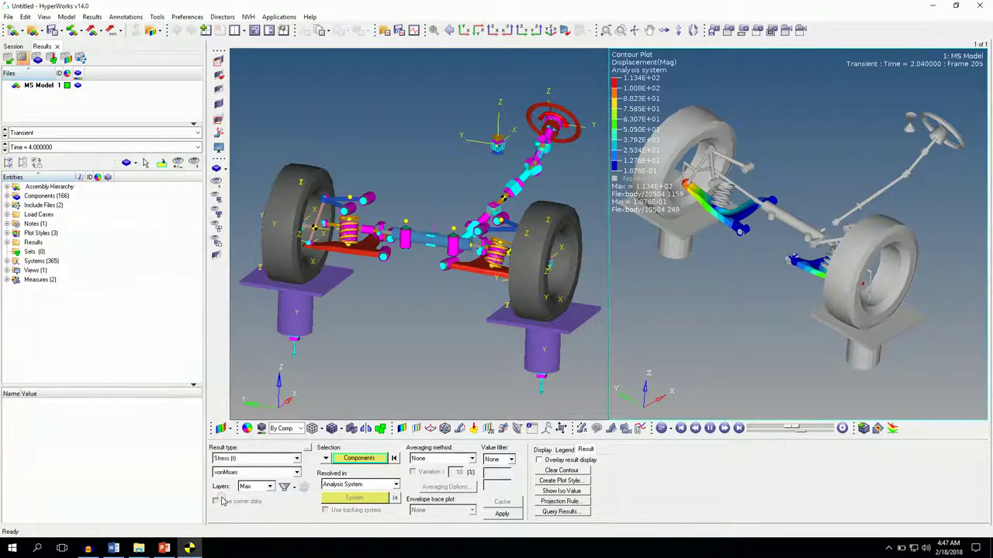
click(502, 515)
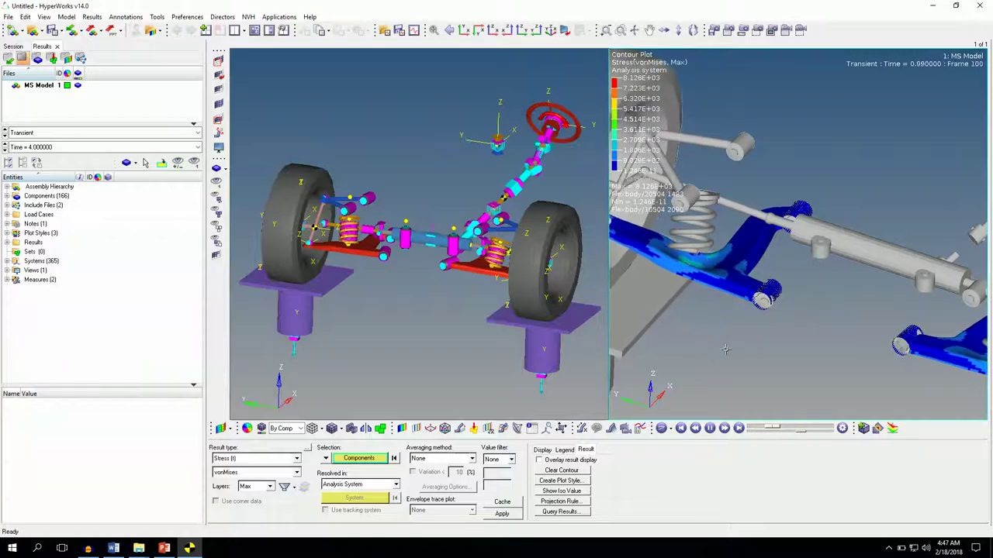
Step: Examine the animated stress contour on both lower control arms up close and in full view, and pause the animation
ctrl+drag(708, 331, 780, 318)
scroll(751, 327, down, 6)
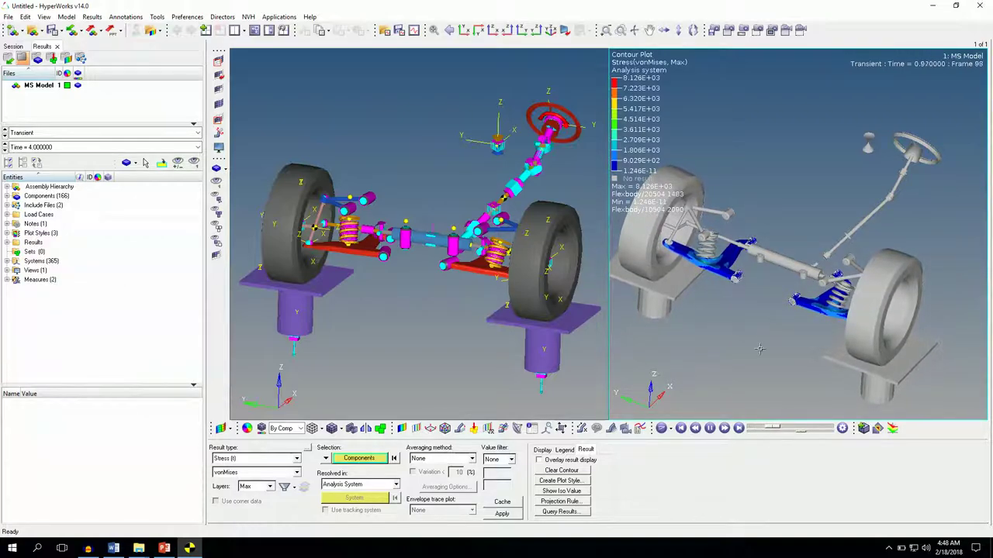
ctrl+drag(749, 350, 783, 335)
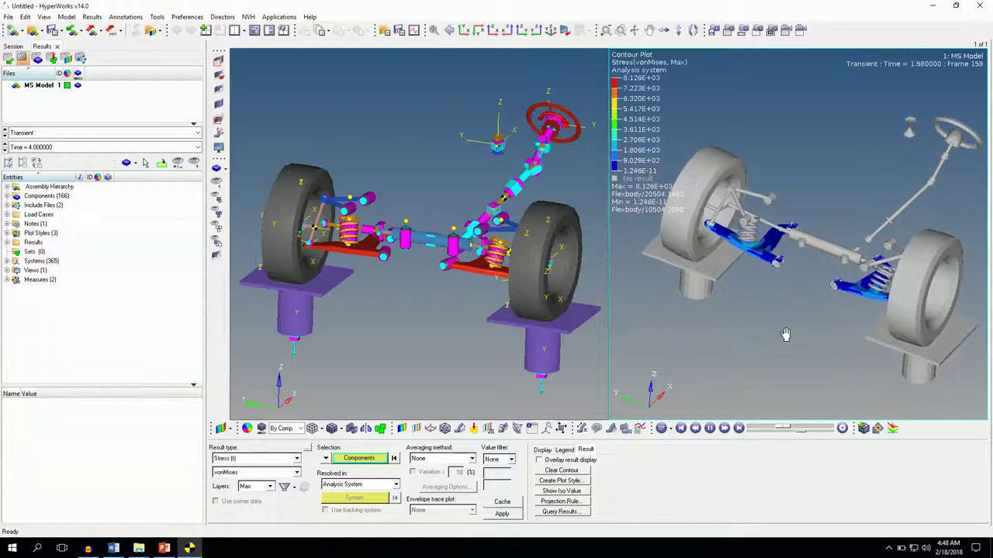
click(709, 429)
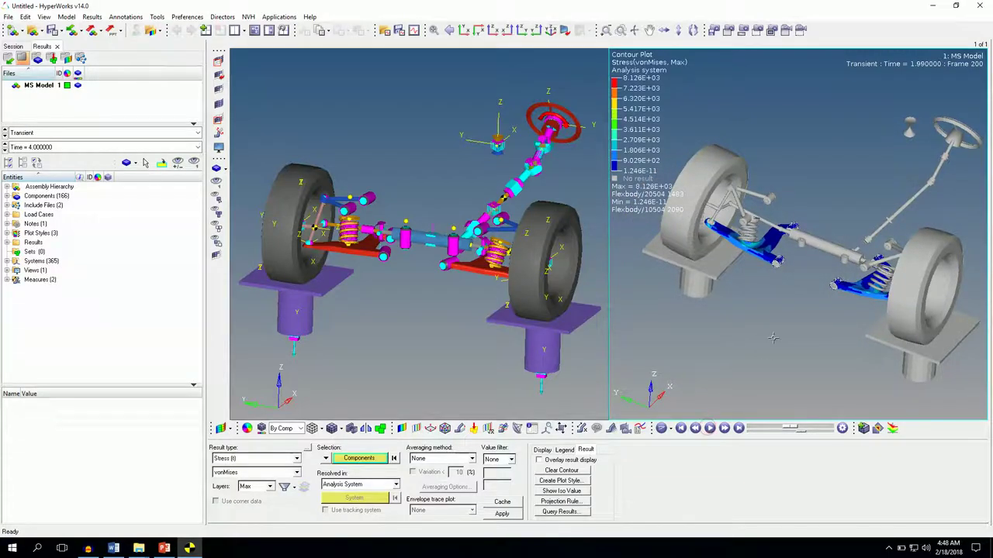
Step: Switch to PowerPoint and start the slide show from the Tips on Modeling Flexible Bodies slide
click(164, 549)
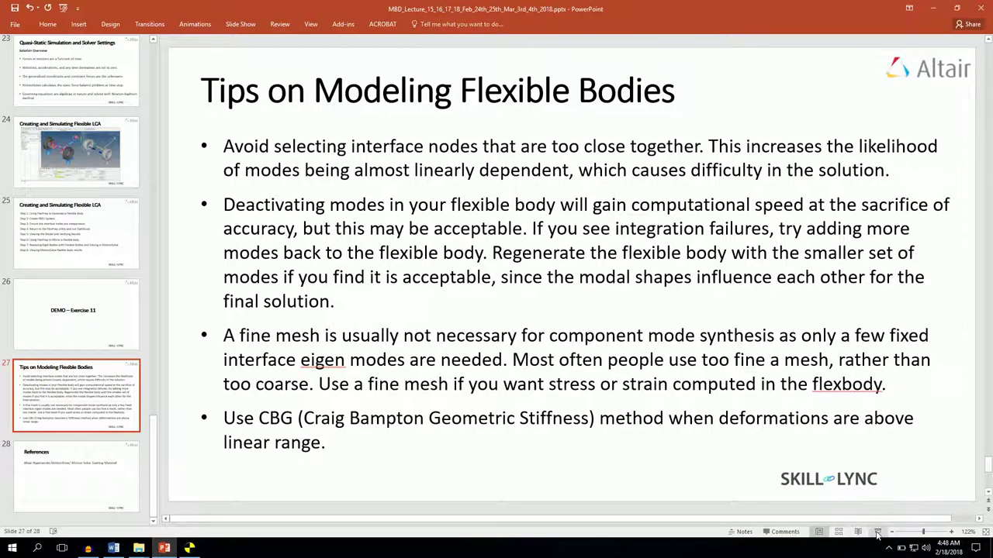
click(877, 535)
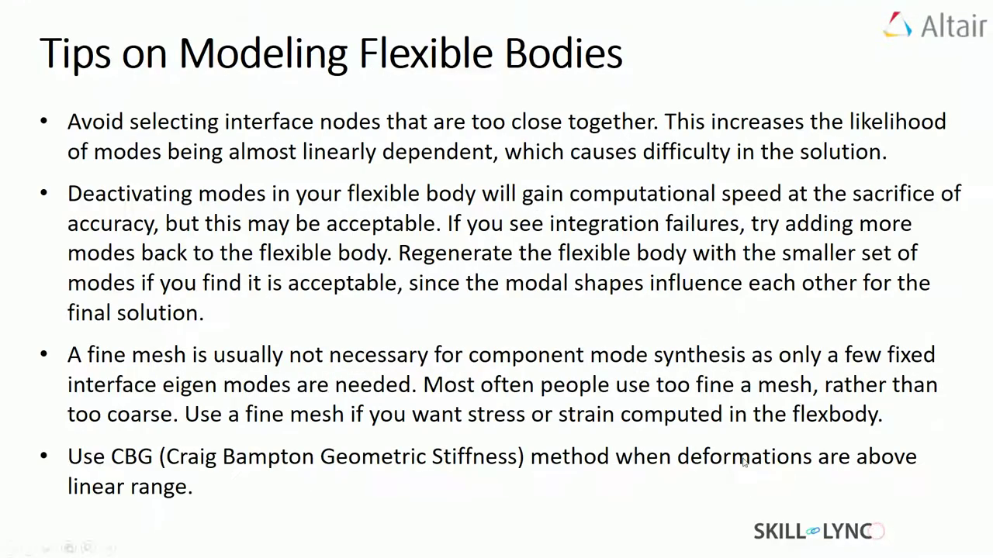